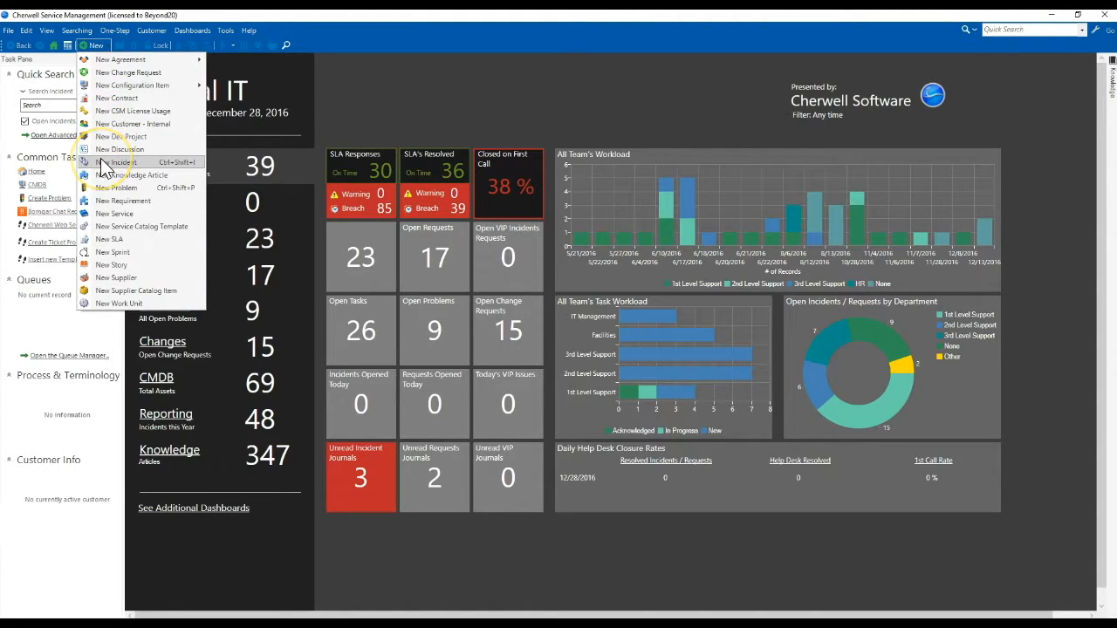
- Create a new incident and inspect its Currency Field and Non-Currency Field
left_click(103, 163)
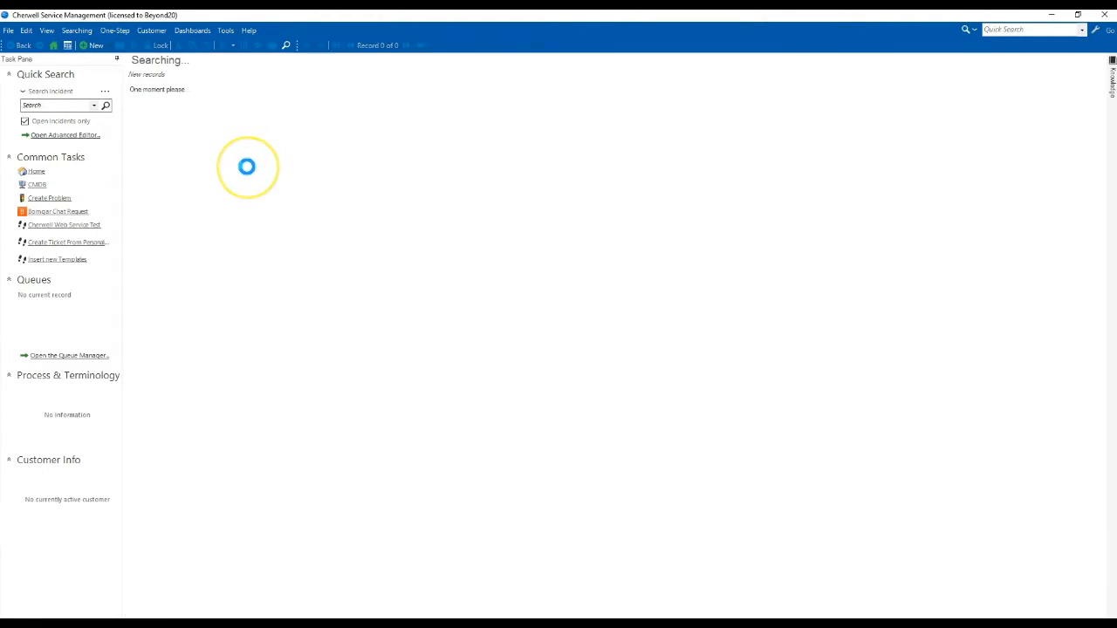
left_click(353, 171)
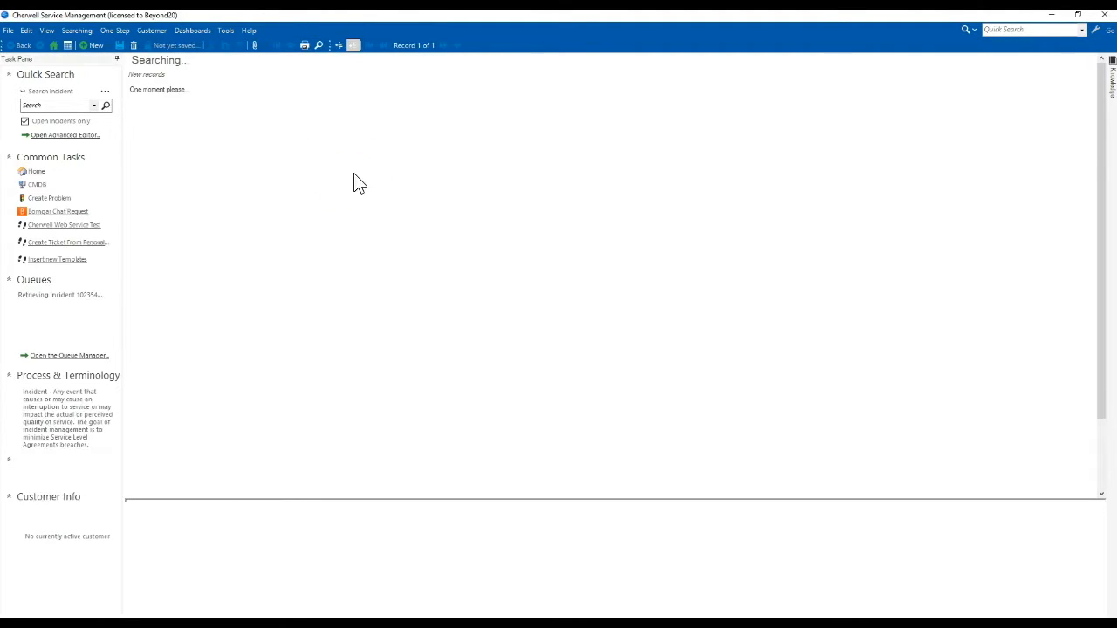
left_click(356, 174)
left_click(595, 164)
left_click_drag(593, 156, 540, 164)
left_click(594, 183)
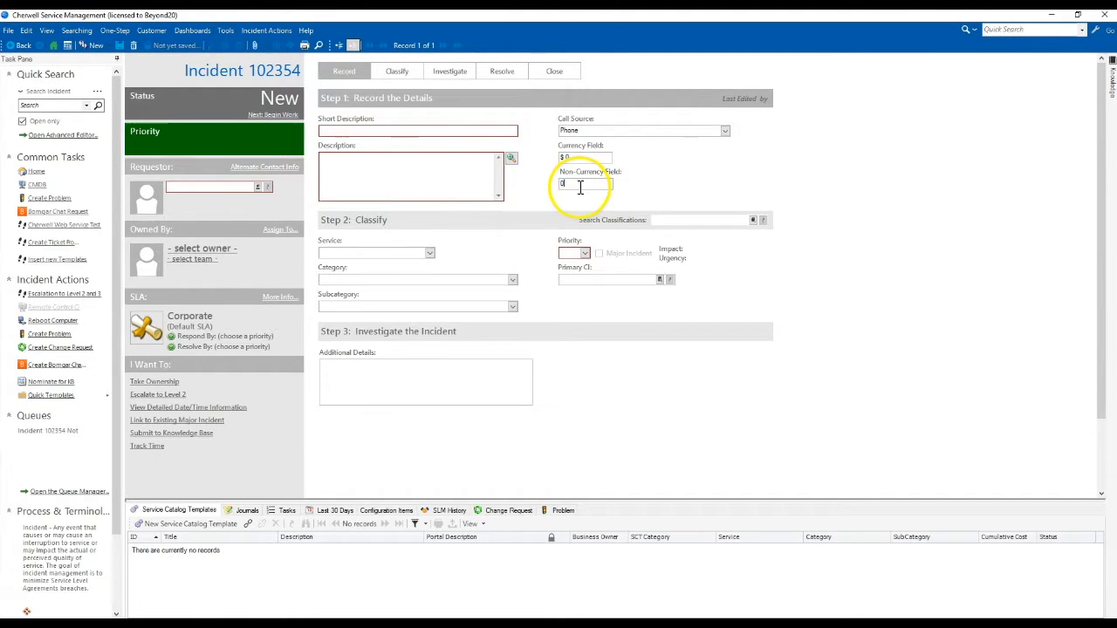
left_click(579, 158)
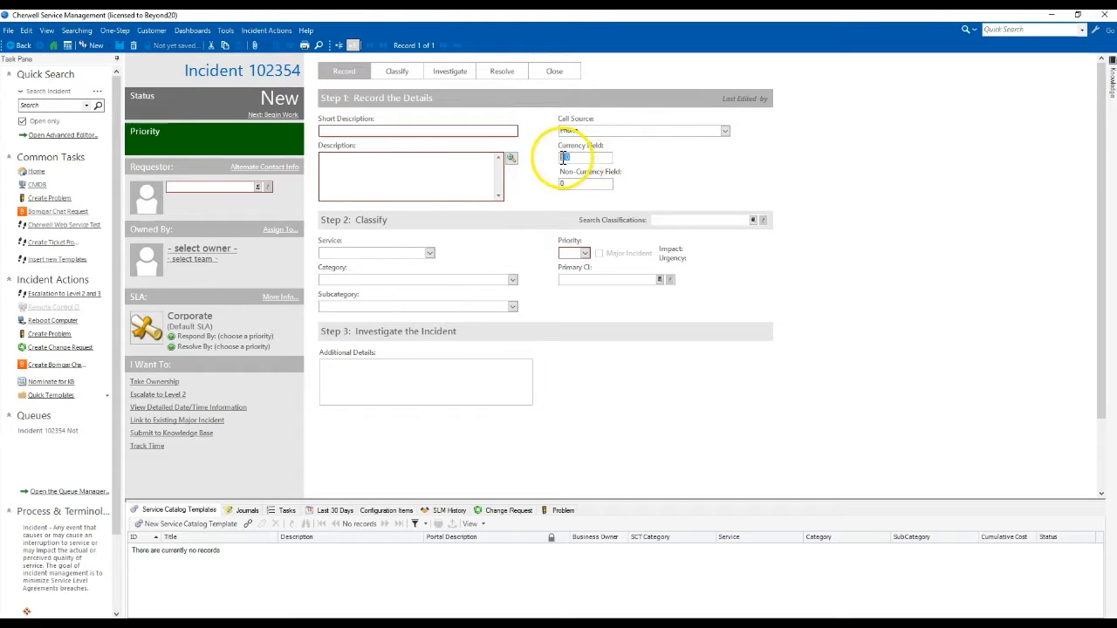
left_click(563, 184)
- Set the requestor to Default Customer and enter "Test" as both the description and the short description
left_click(239, 187)
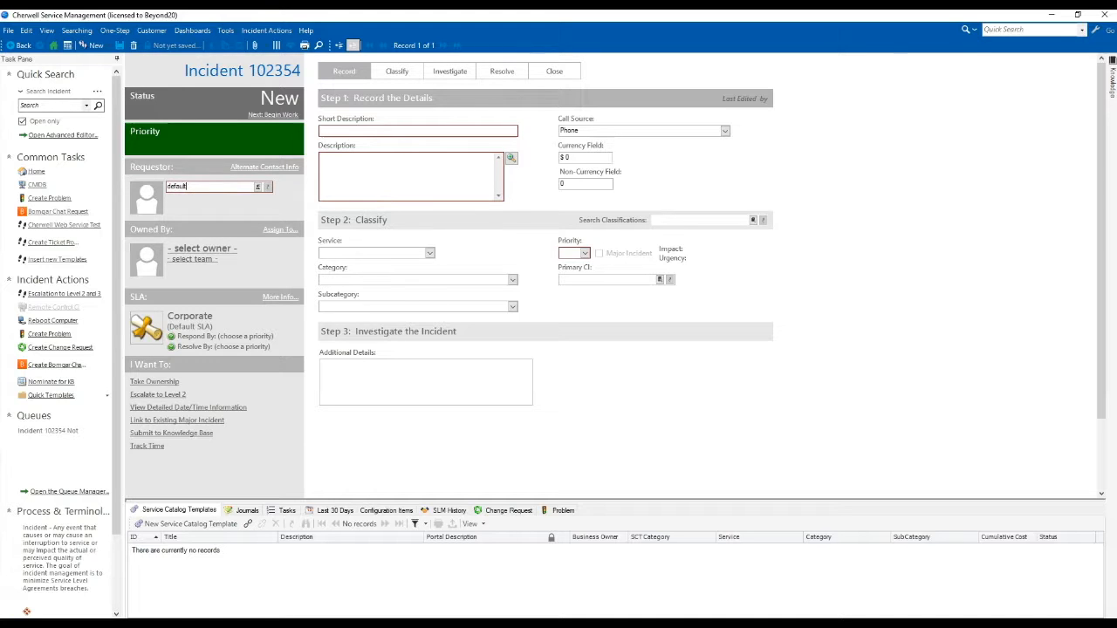
key("Return")
left_click(377, 171)
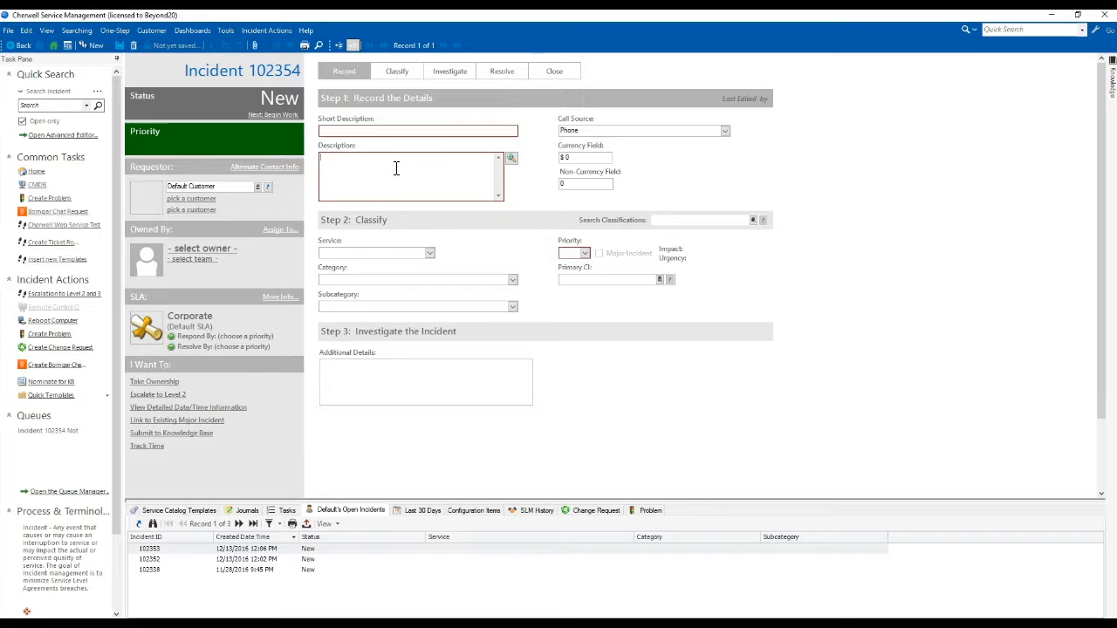
type("Test")
left_click(344, 130)
type("Test")
- Set the incident's priority to 3 and save the record
left_click(584, 253)
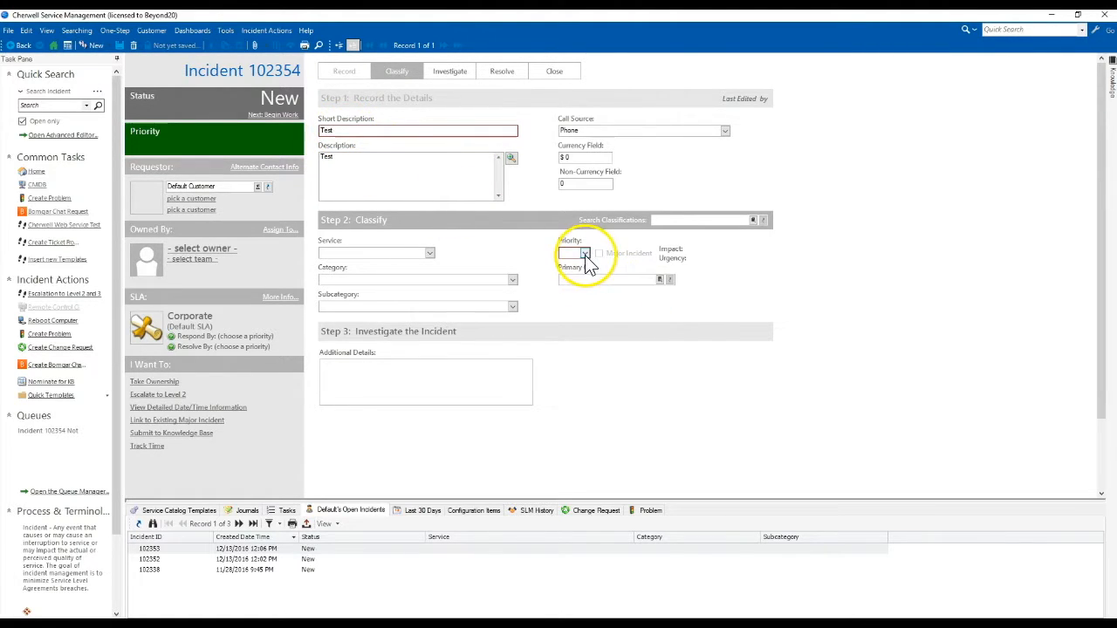
left_click(661, 298)
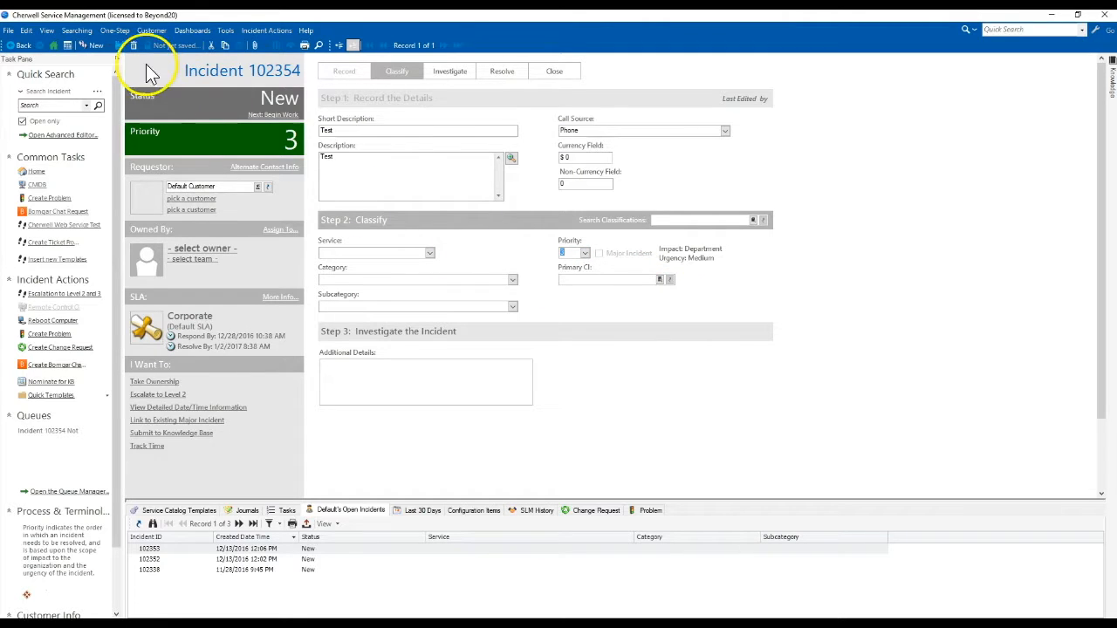
left_click(125, 49)
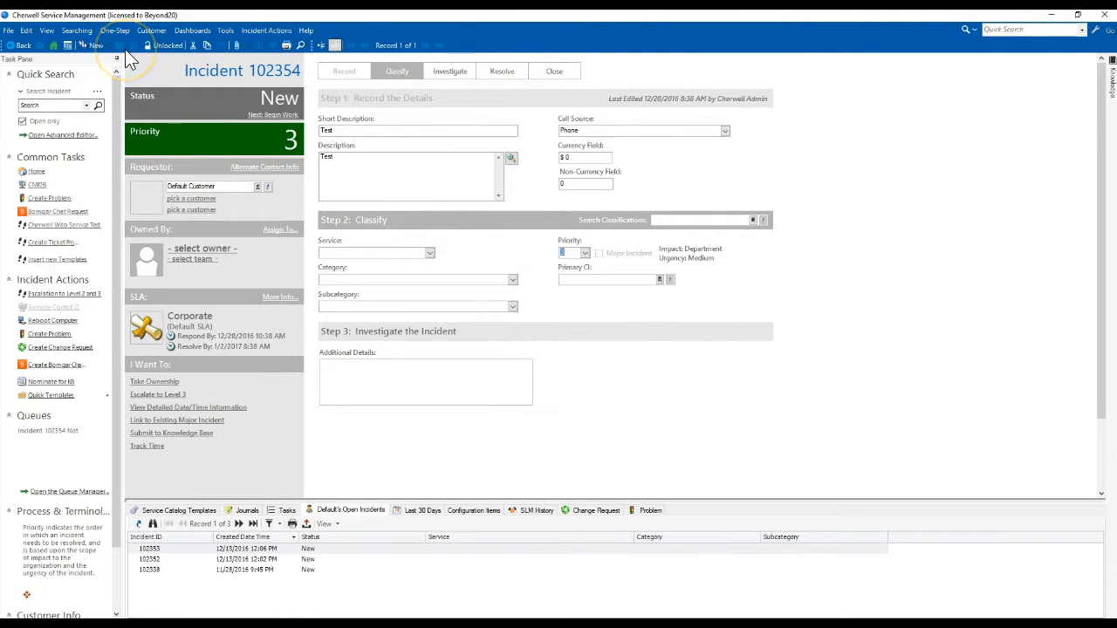
- Set the Currency Field to 1,500 and the Non-Currency Field to 2,000, and save the incident
left_click(590, 157)
double_click(591, 157)
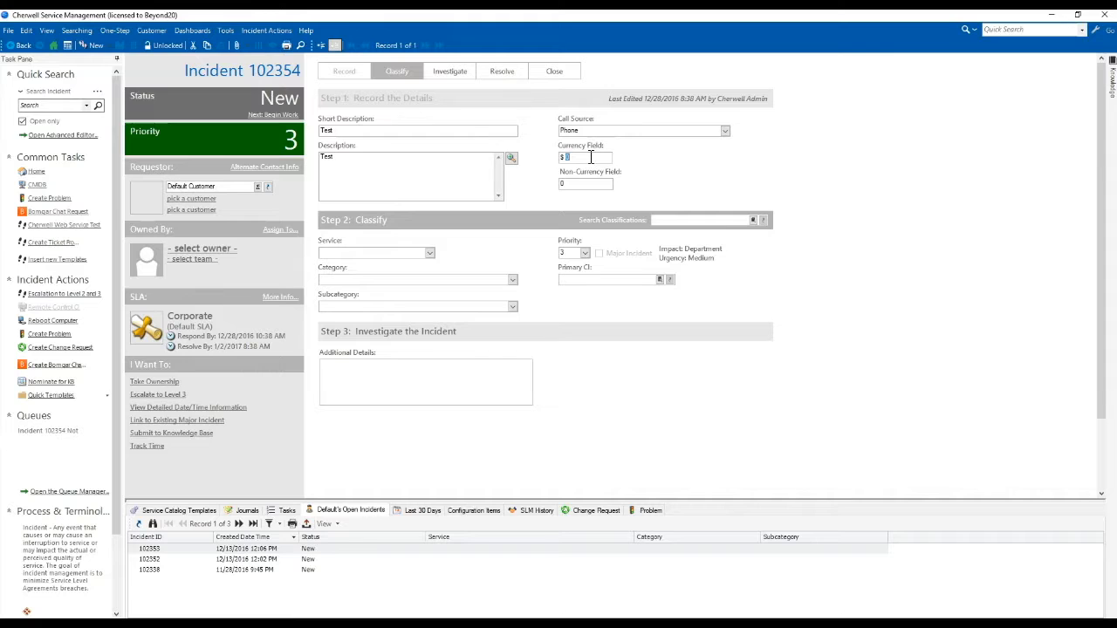
type("15")
key("Tab")
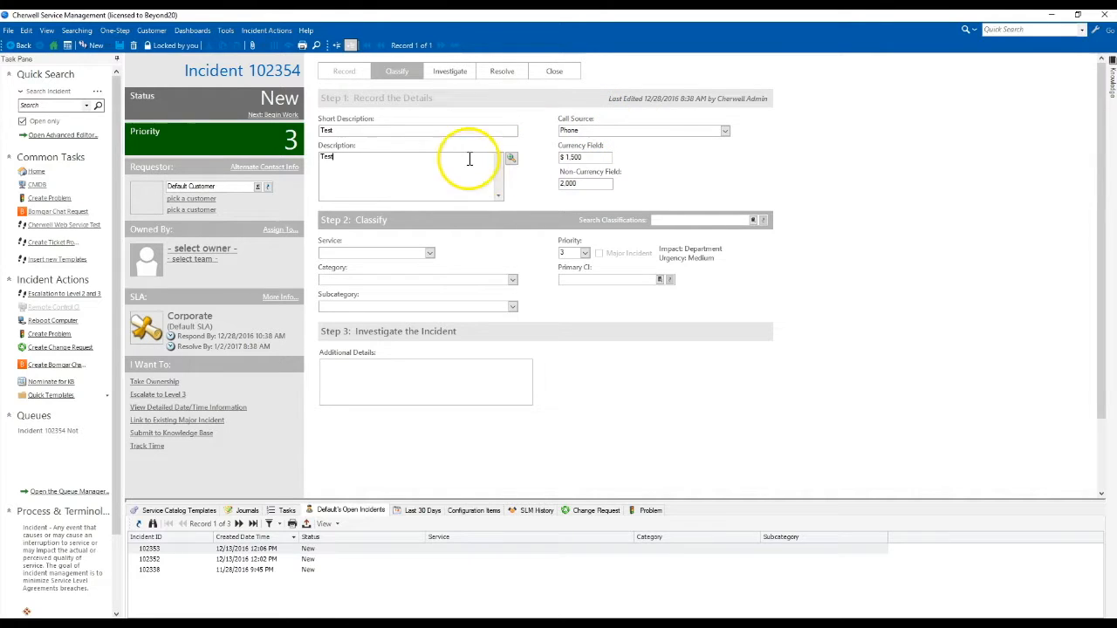
left_click(119, 46)
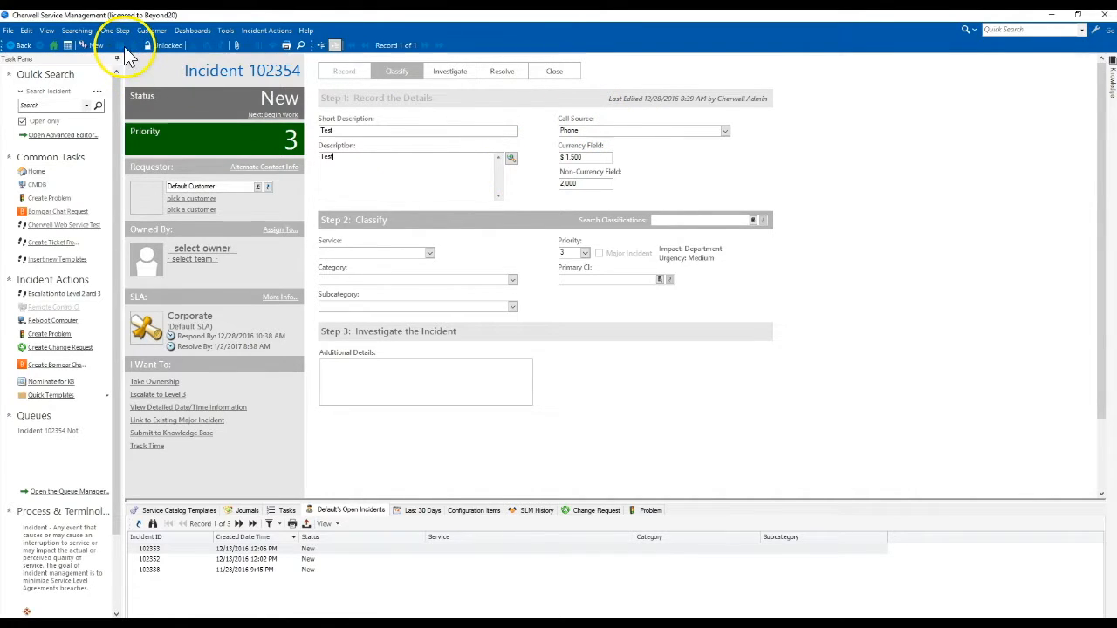
- Open the Report Manager and select the user's report test comparing currency and non-currency fields
left_click(227, 31)
mouse_move(254, 82)
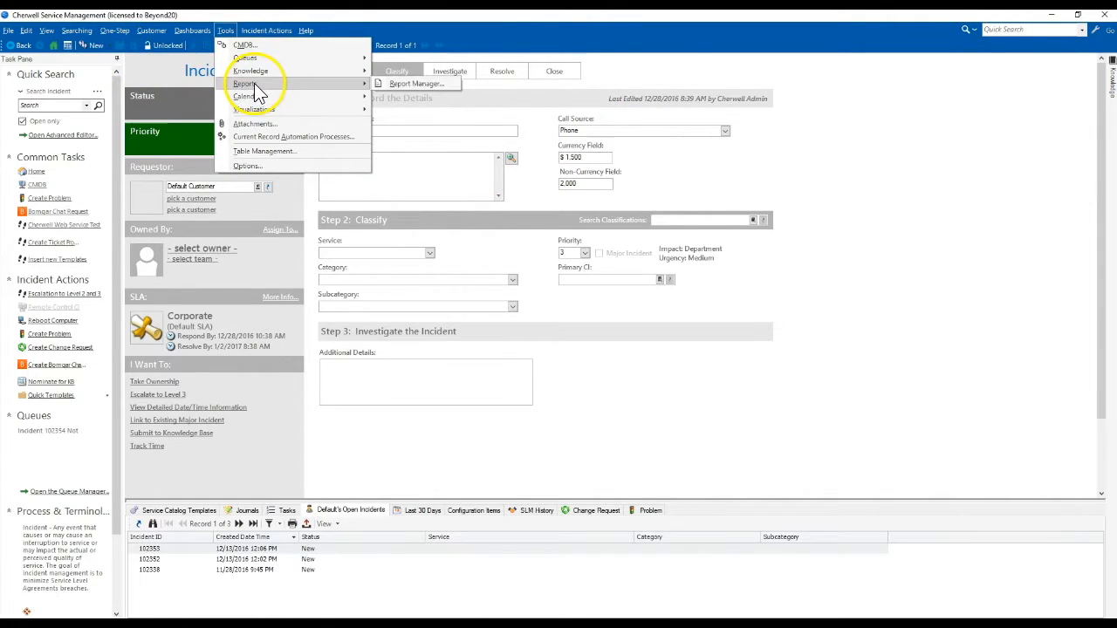
left_click(394, 84)
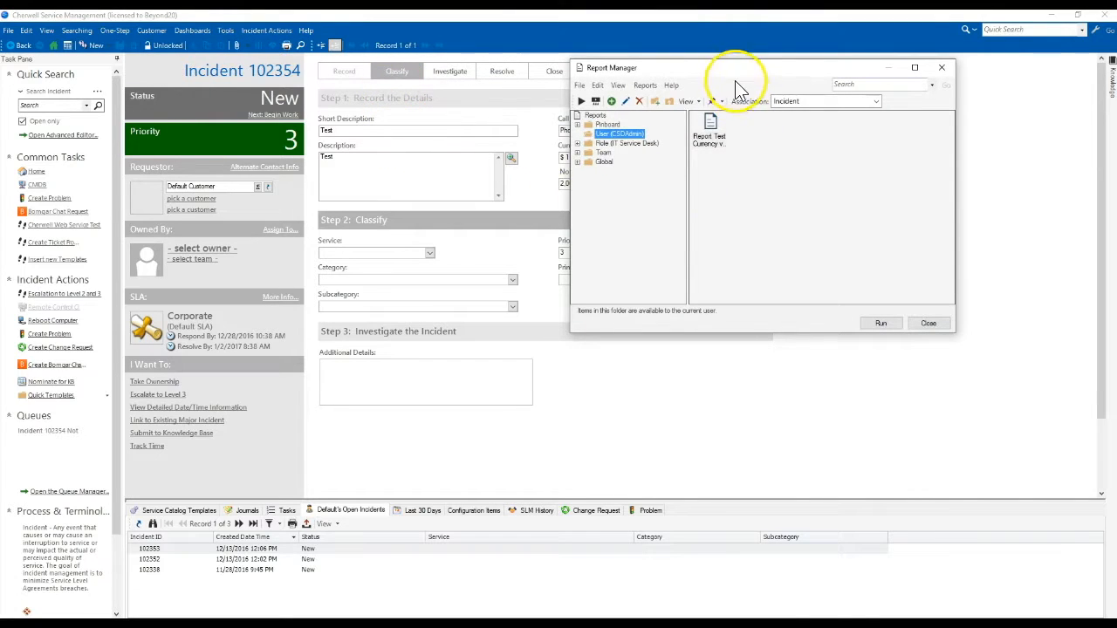
left_click_drag(722, 72, 813, 166)
left_click(801, 234)
left_click(837, 220)
left_click(806, 217)
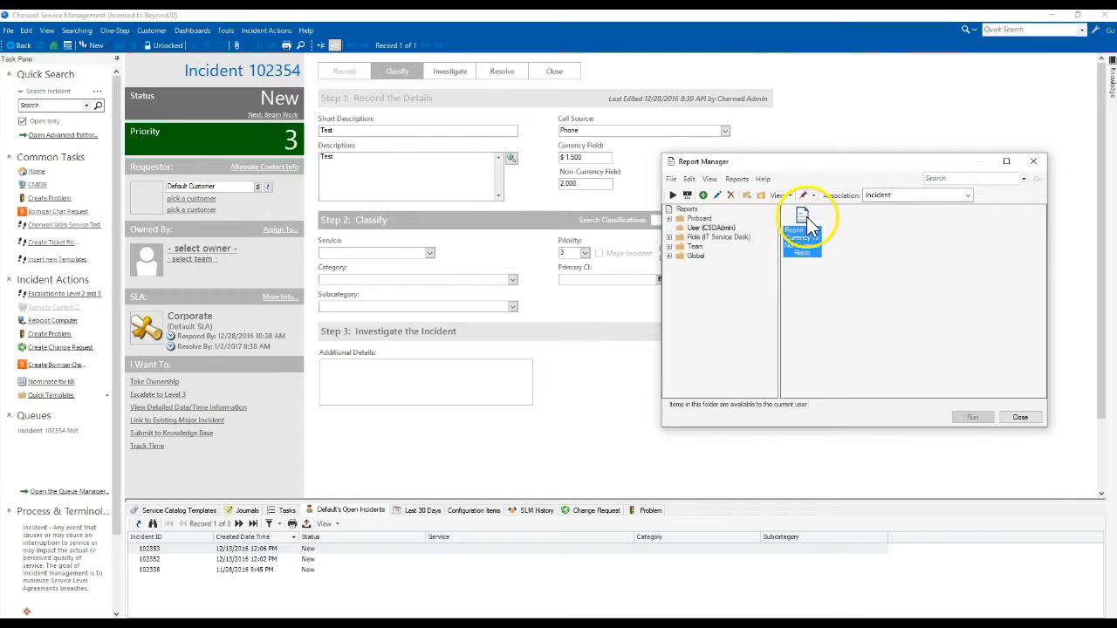
- Run the selected report for the current record, check how both field values are displayed, and close the preview
right_click(806, 216)
mouse_move(871, 280)
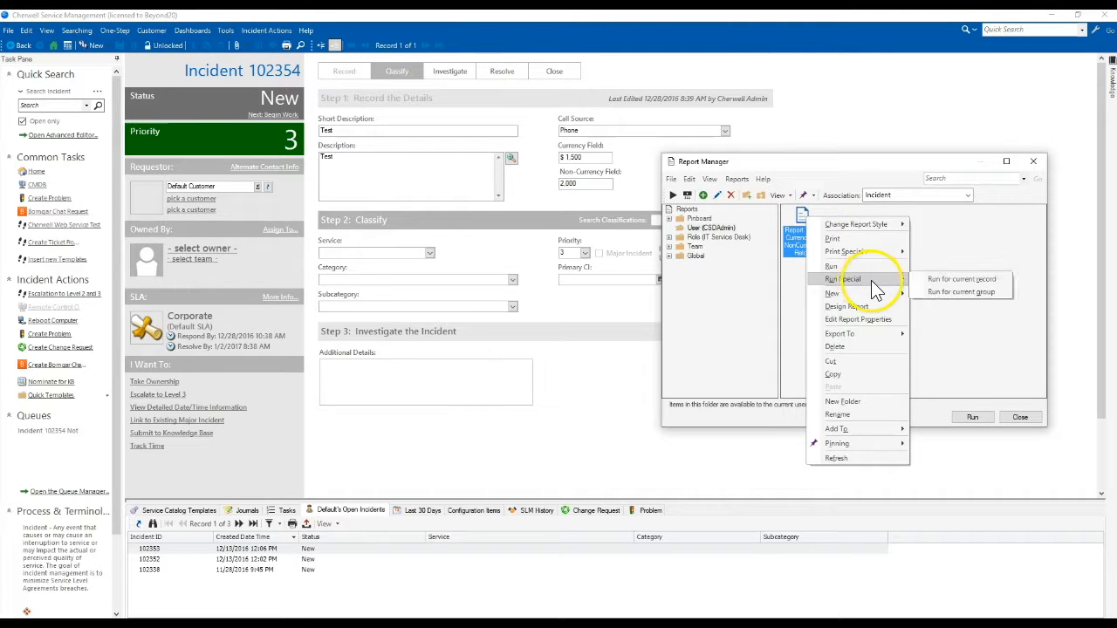
left_click(934, 276)
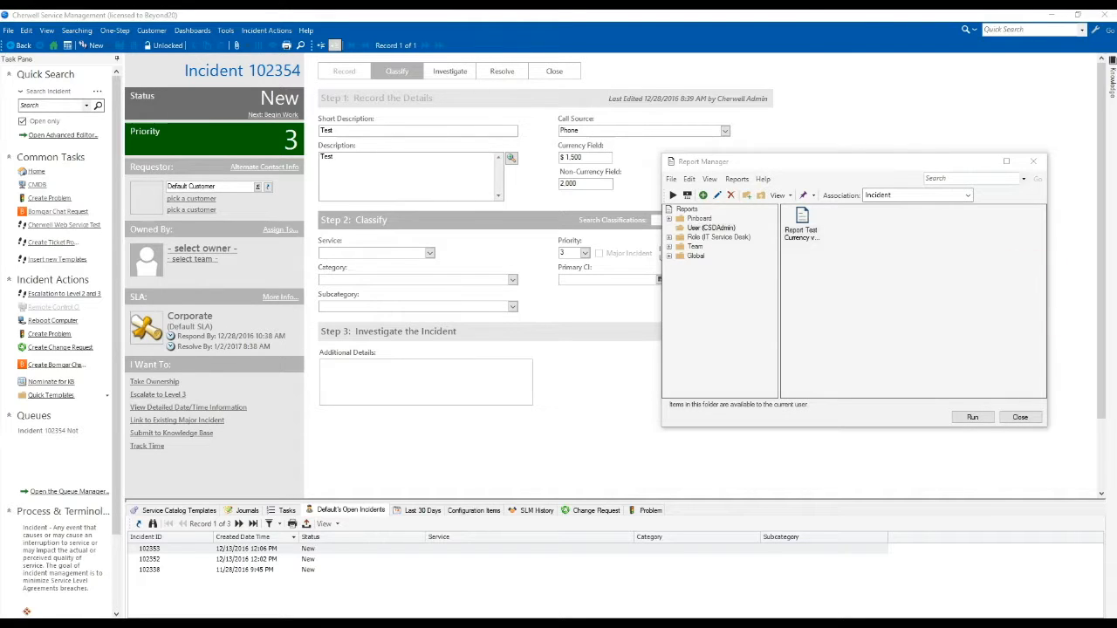
left_click_drag(1116, 93, 420, 86)
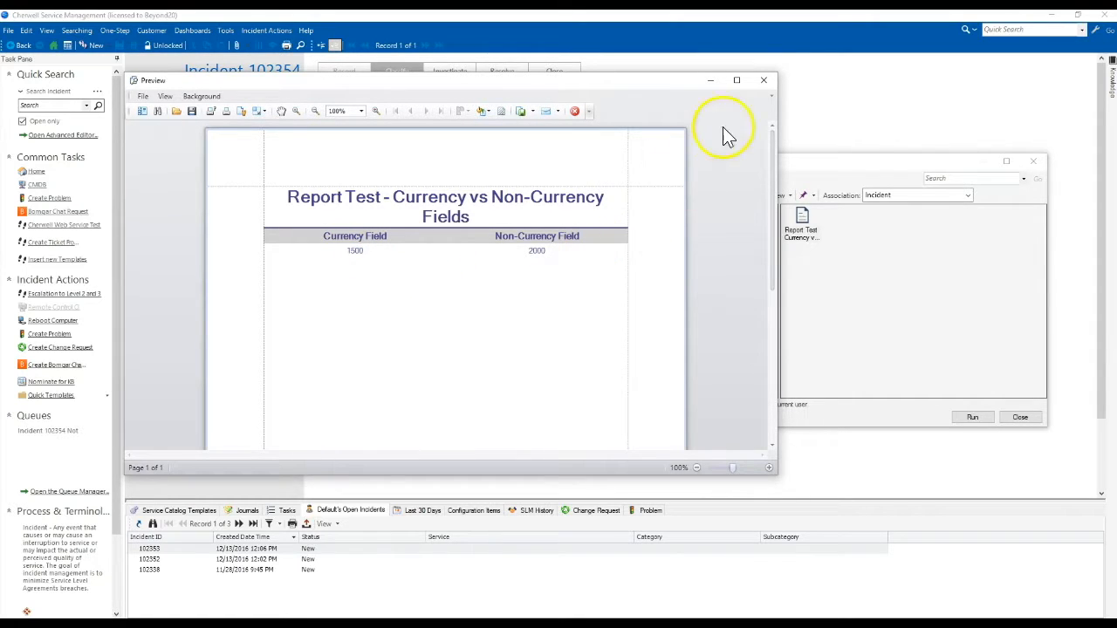
left_click(764, 84)
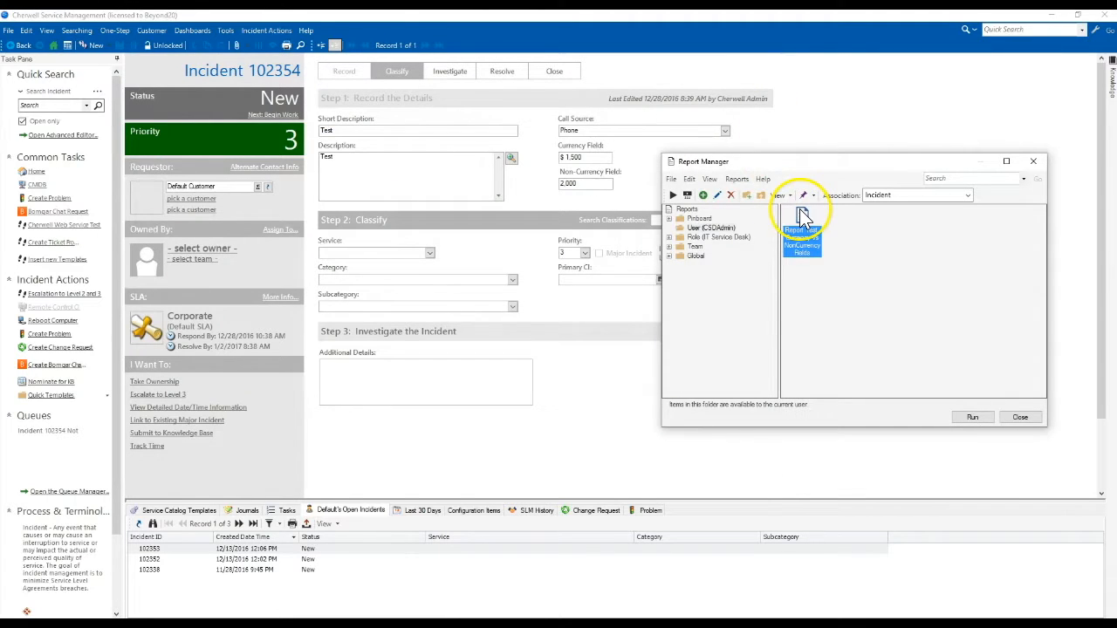
- Open the currency versus non-currency report for design and bring the Report Designer window into view
right_click(803, 235)
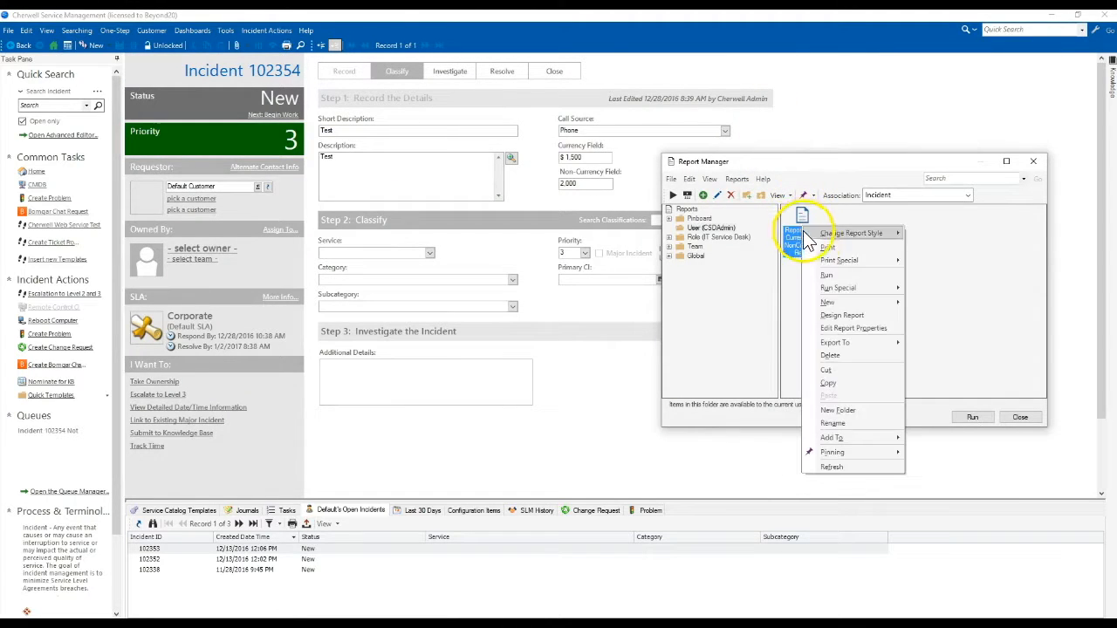
left_click(836, 320)
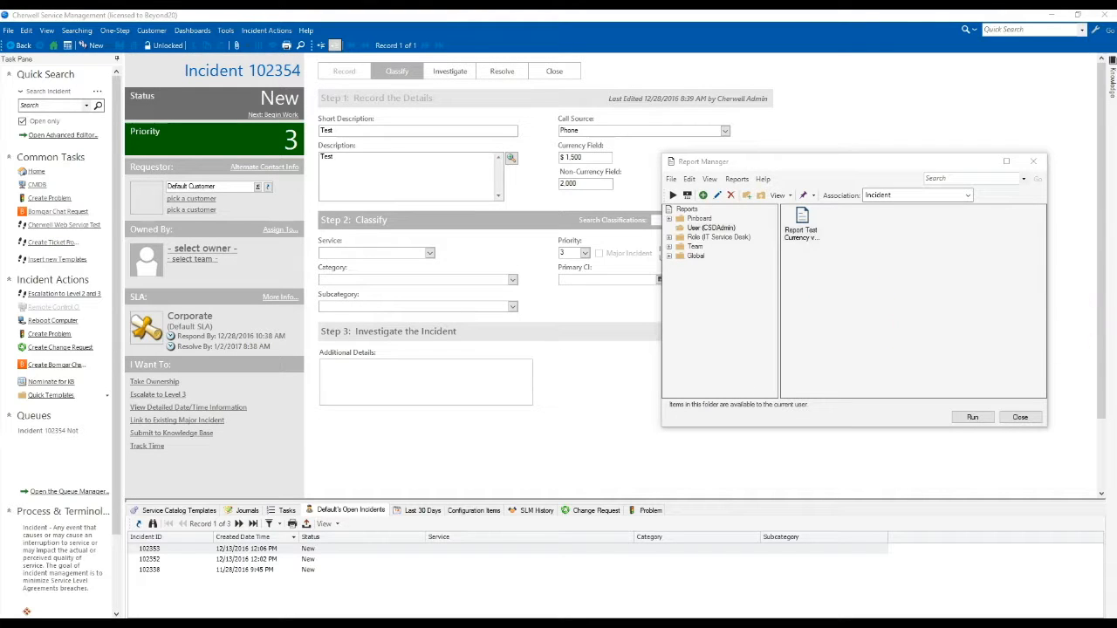
left_click_drag(1116, 169, 672, 12)
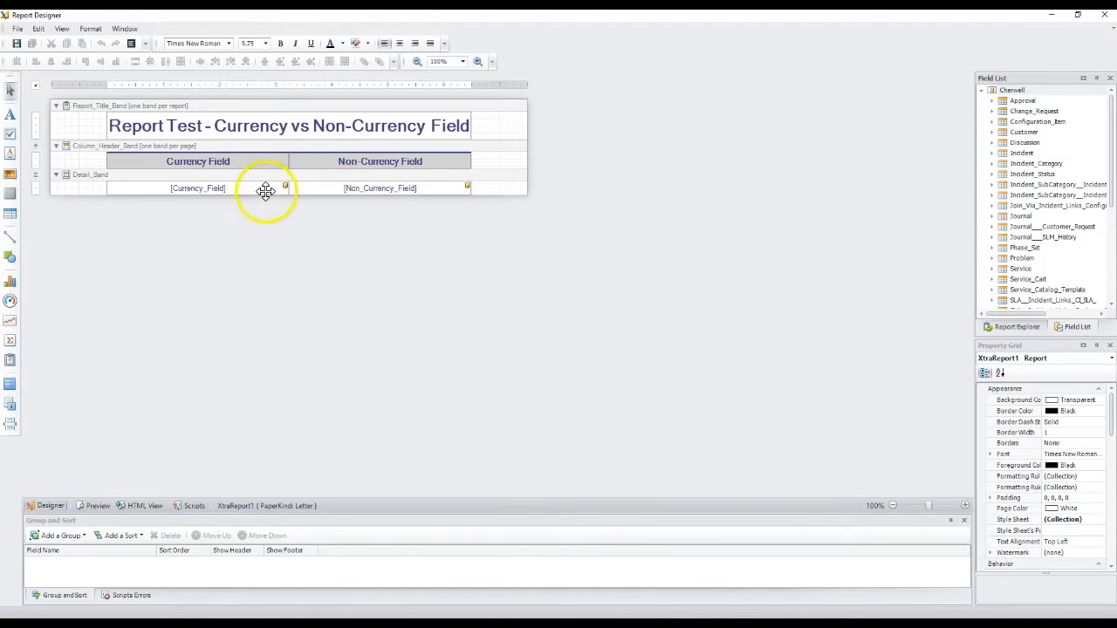
- Open the format string editor for the Currency_Field label in the report's detail band
left_click(216, 189)
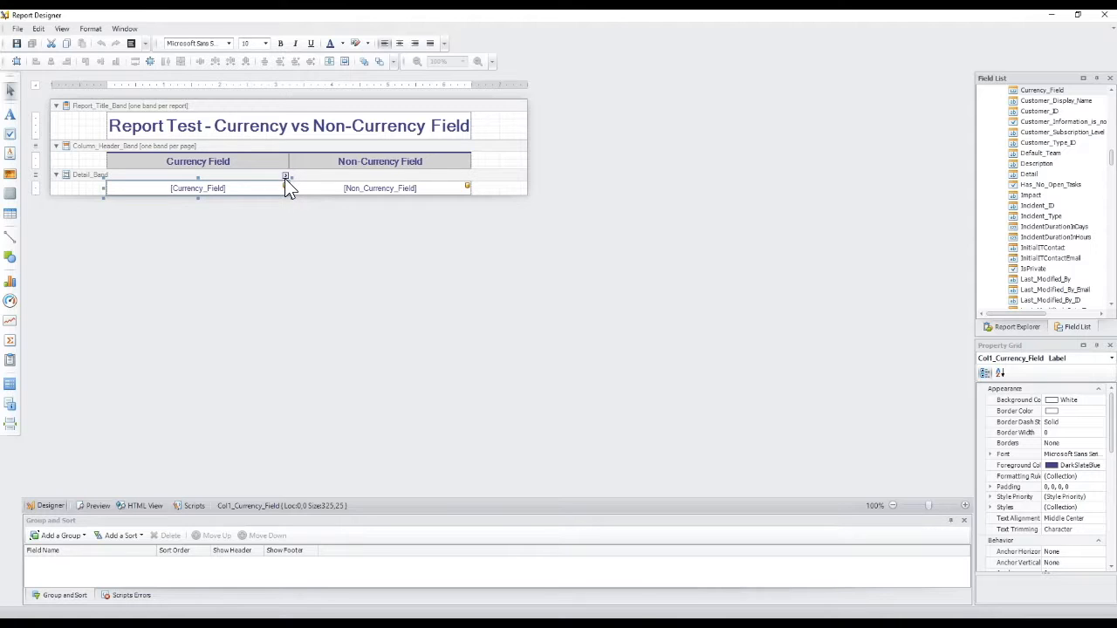
left_click(285, 176)
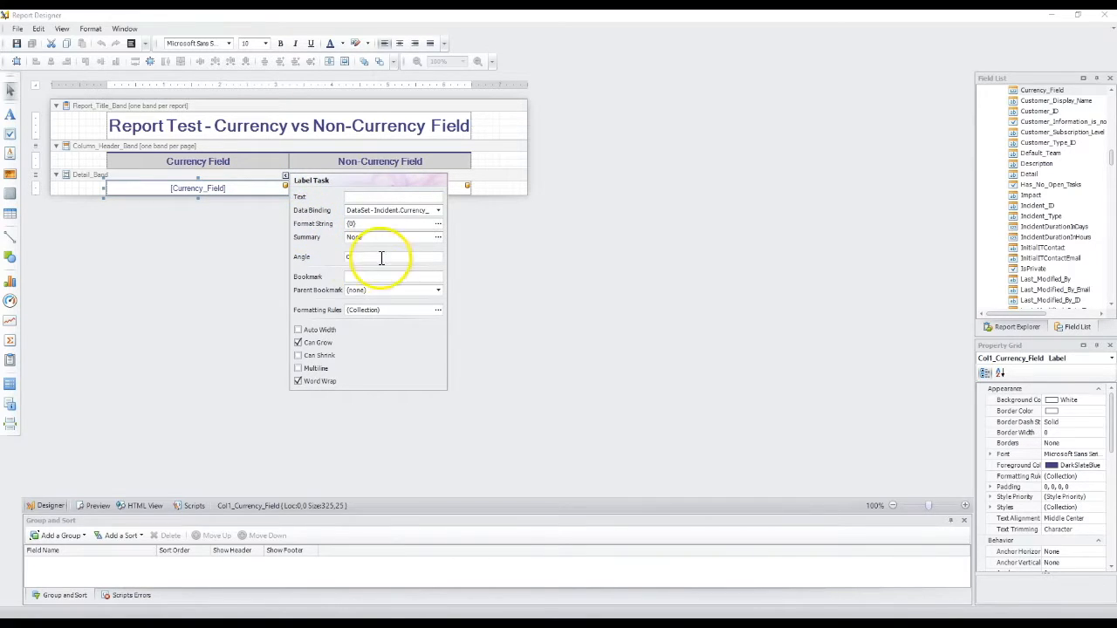
left_click(376, 225)
left_click(439, 224)
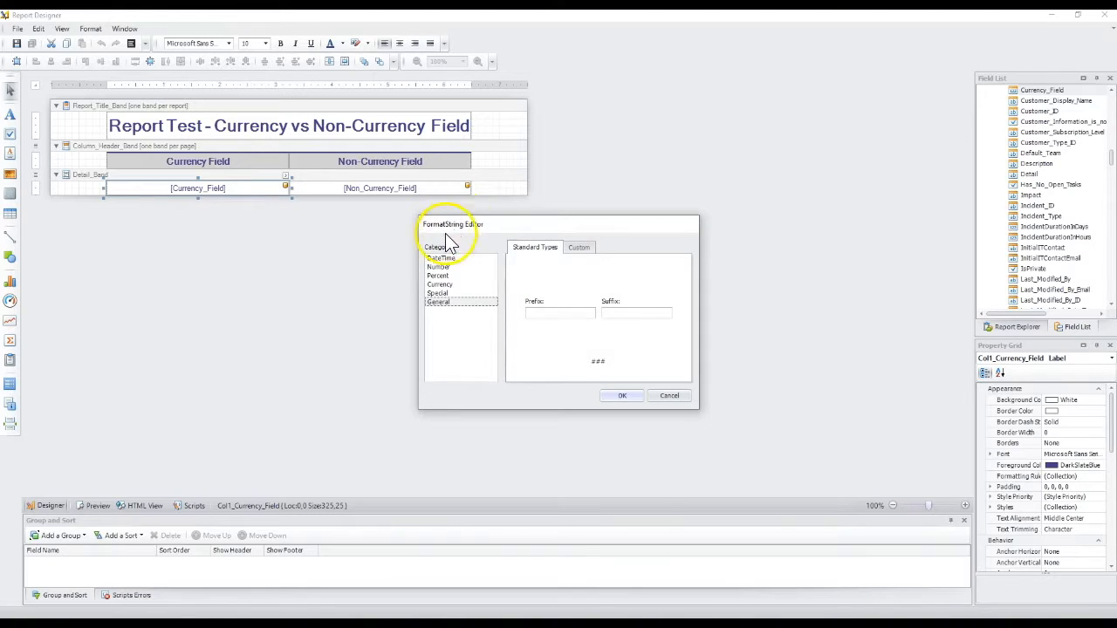
left_click_drag(491, 225, 566, 219)
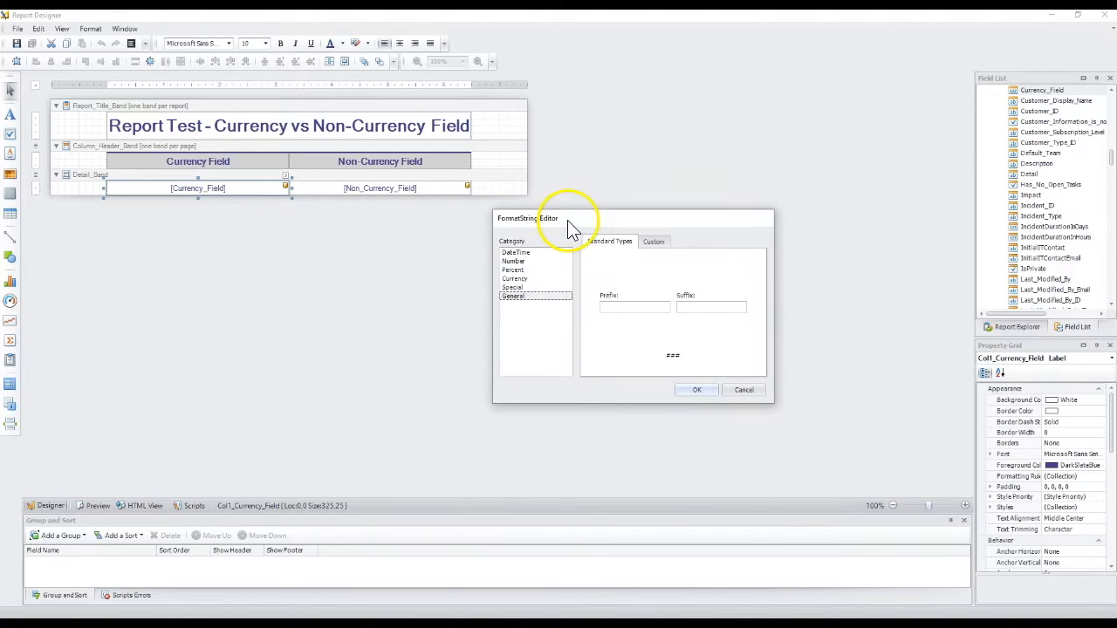
- Preview the standard Currency formats $0, c, c1, c2 and $0.00, and examine the custom format options
left_click(523, 279)
left_click(597, 270)
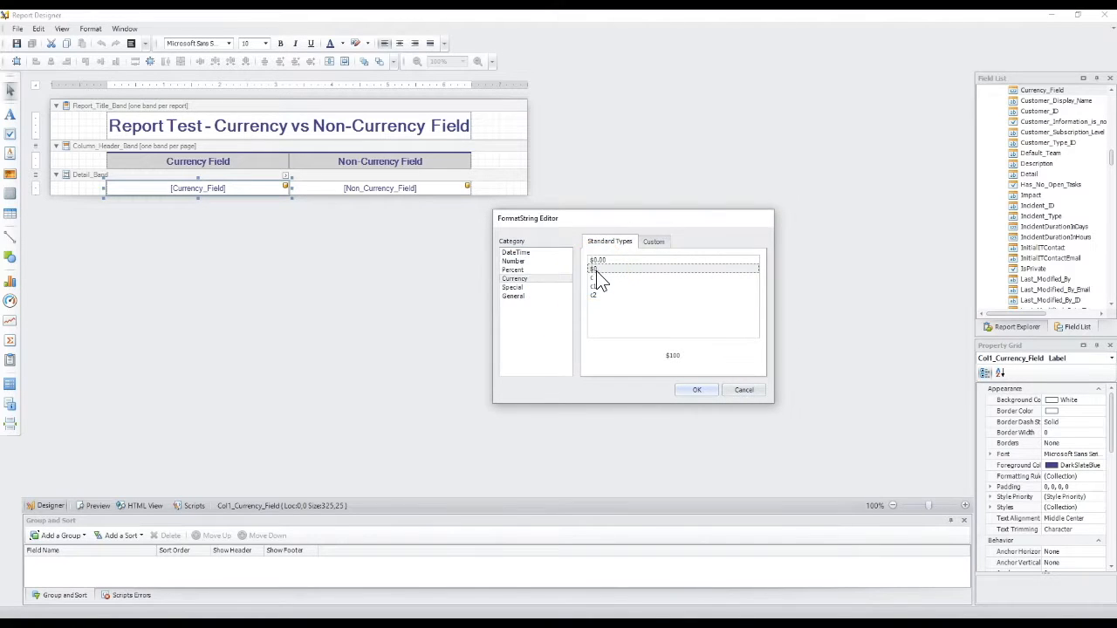
left_click(596, 278)
left_click(597, 287)
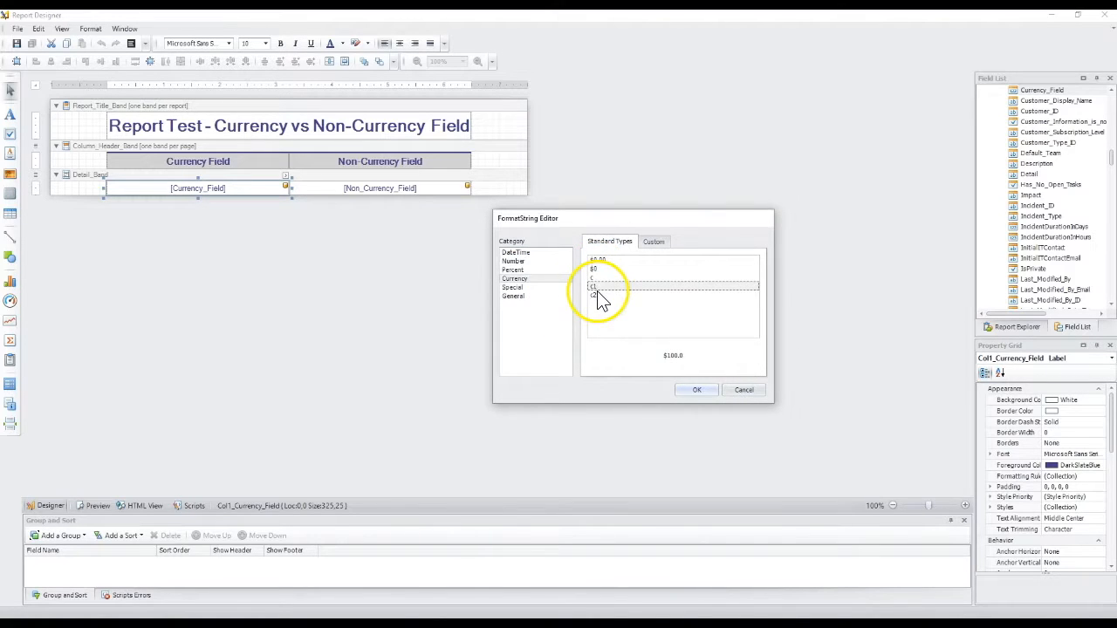
left_click(598, 296)
left_click(621, 261)
left_click(654, 242)
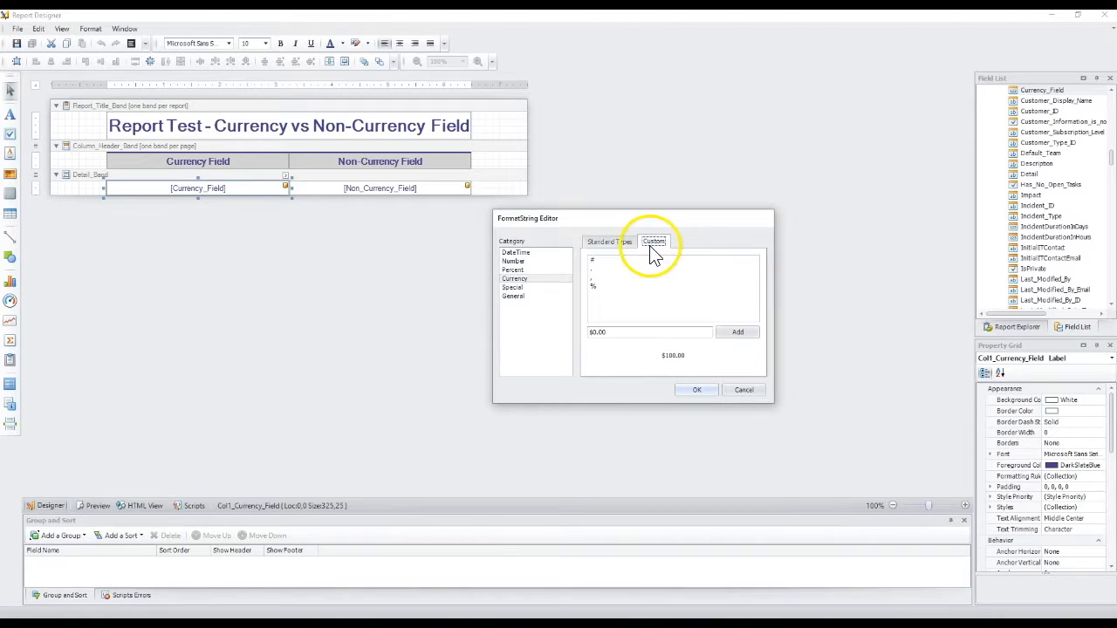
left_click(616, 331)
- Browse the standard DateTime formats available in the format string editor
left_click(524, 253)
left_click(610, 243)
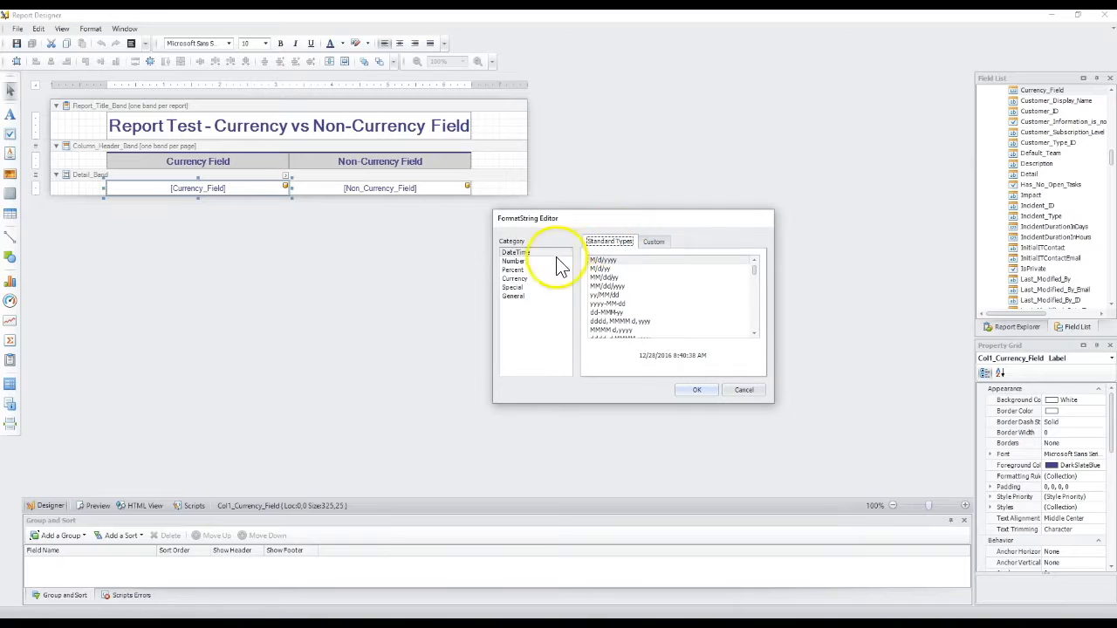
scroll(626, 295, "down", 5)
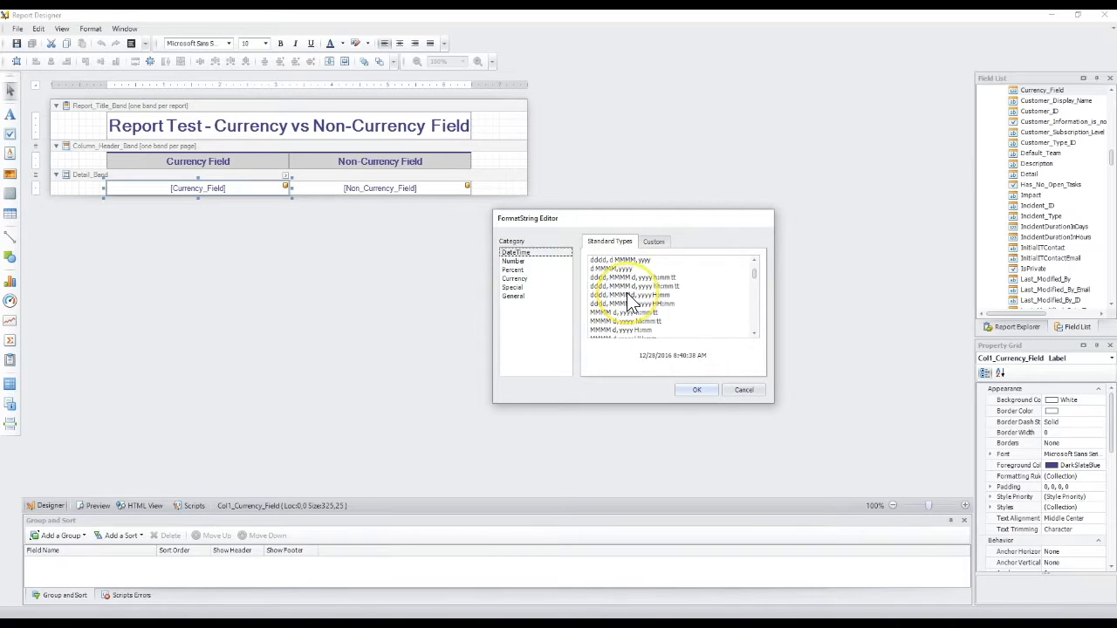
scroll(627, 292, "down", 5)
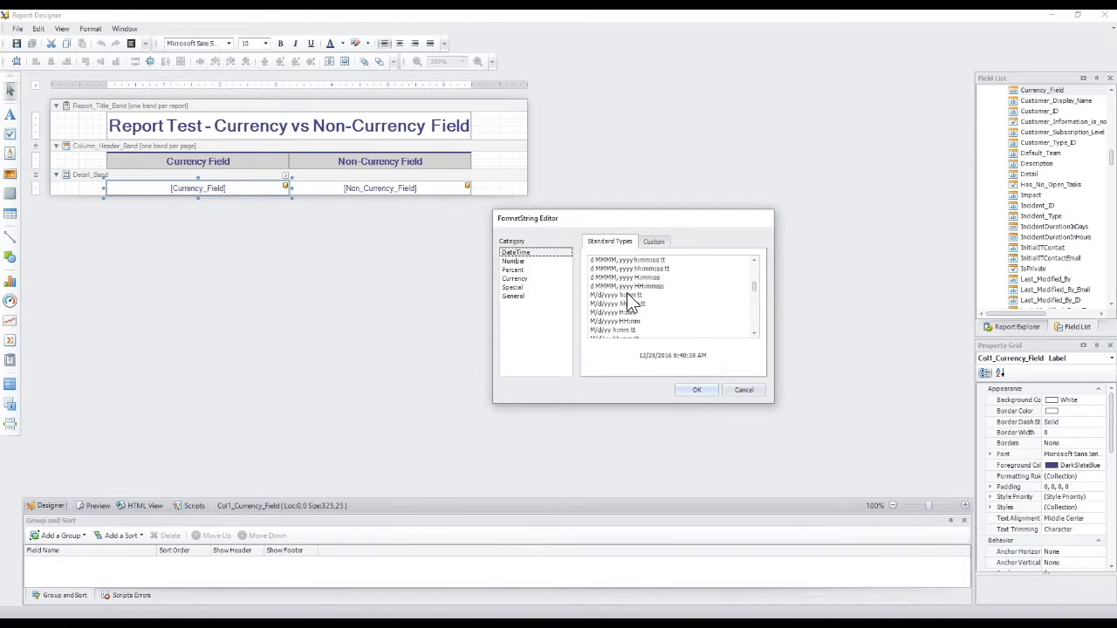
scroll(627, 297, "down", 5)
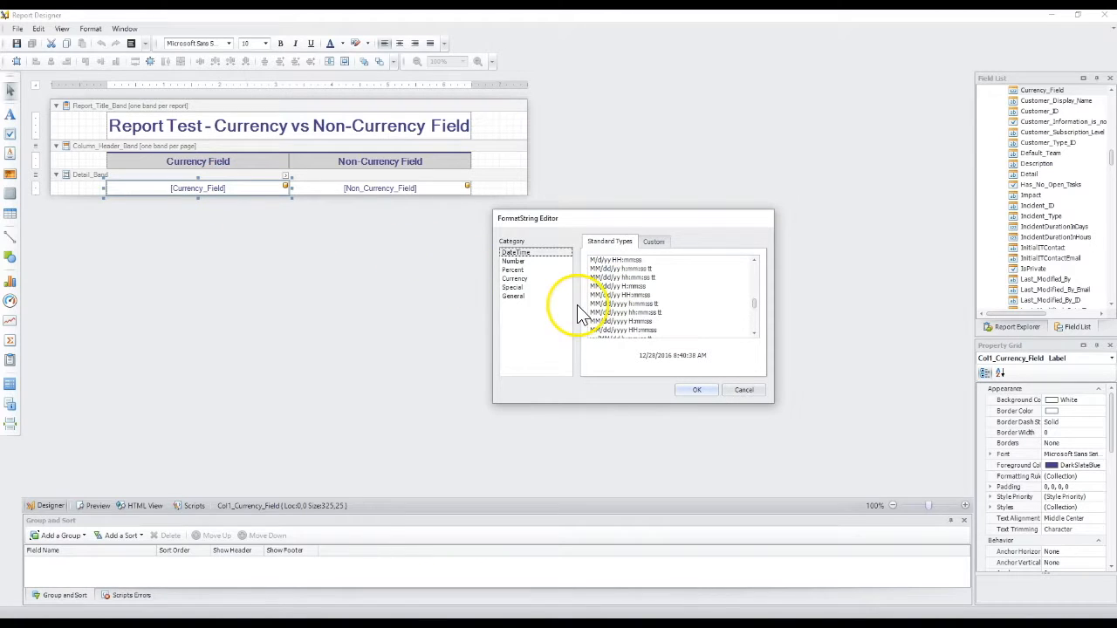
- Preview several standard Number formats and display the Percent formats
left_click(514, 261)
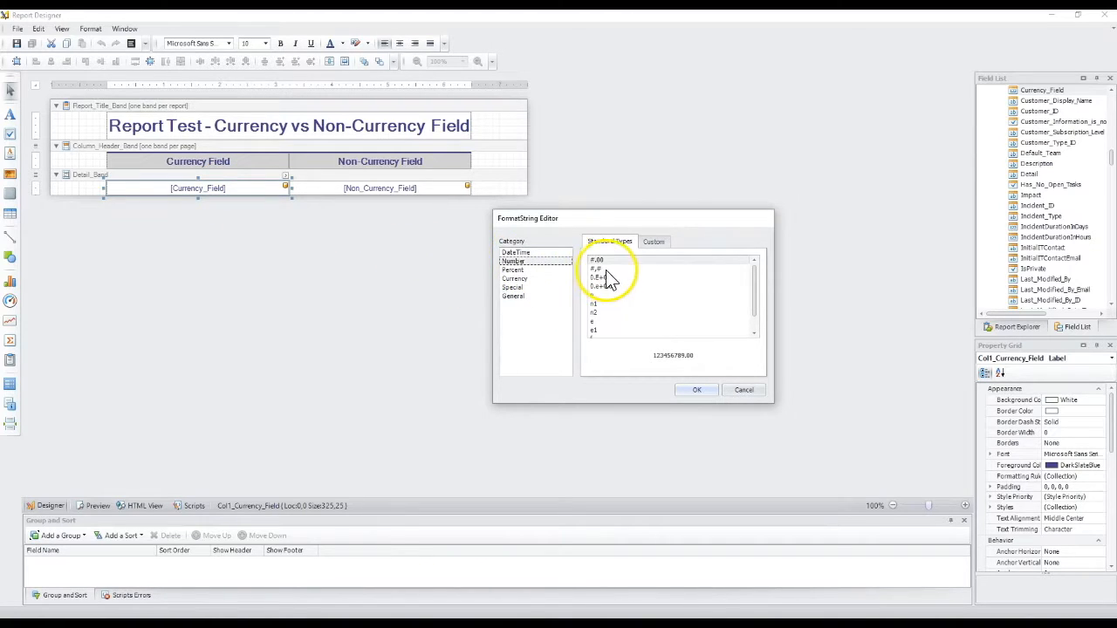
left_click(608, 279)
left_click(608, 288)
left_click(604, 296)
left_click(513, 270)
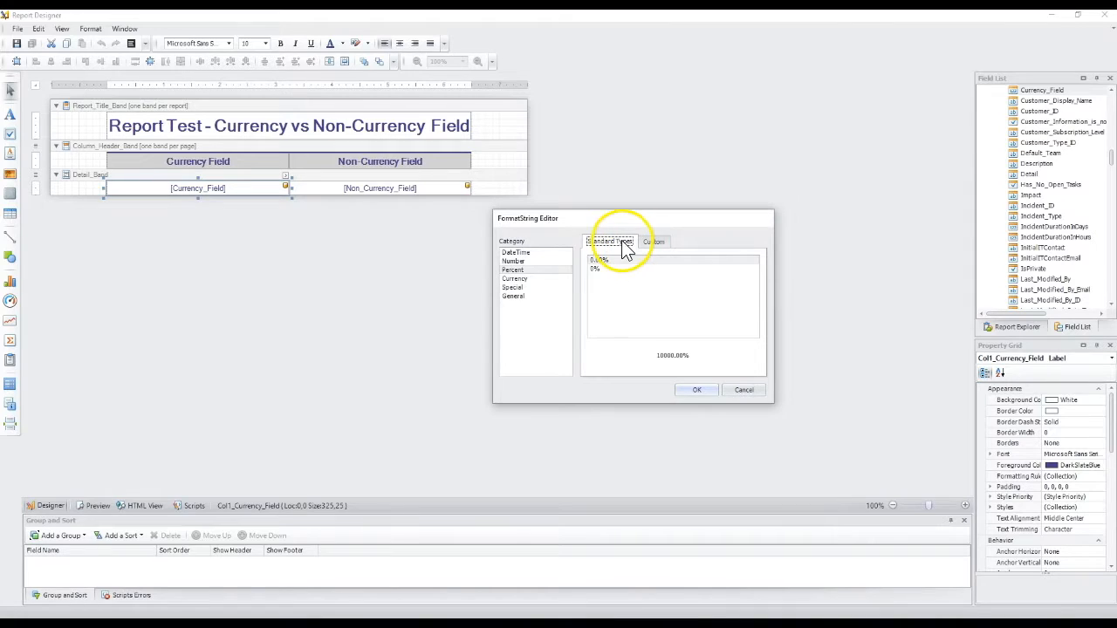
- Examine the standard and custom formats of the Special category in the format string editor
left_click(534, 287)
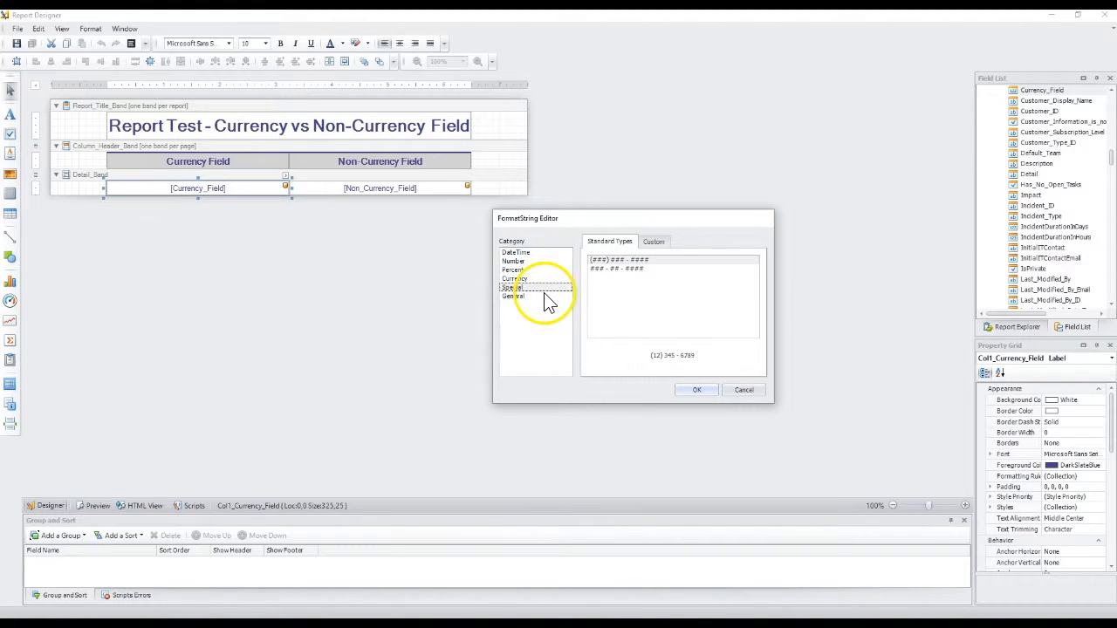
left_click(652, 242)
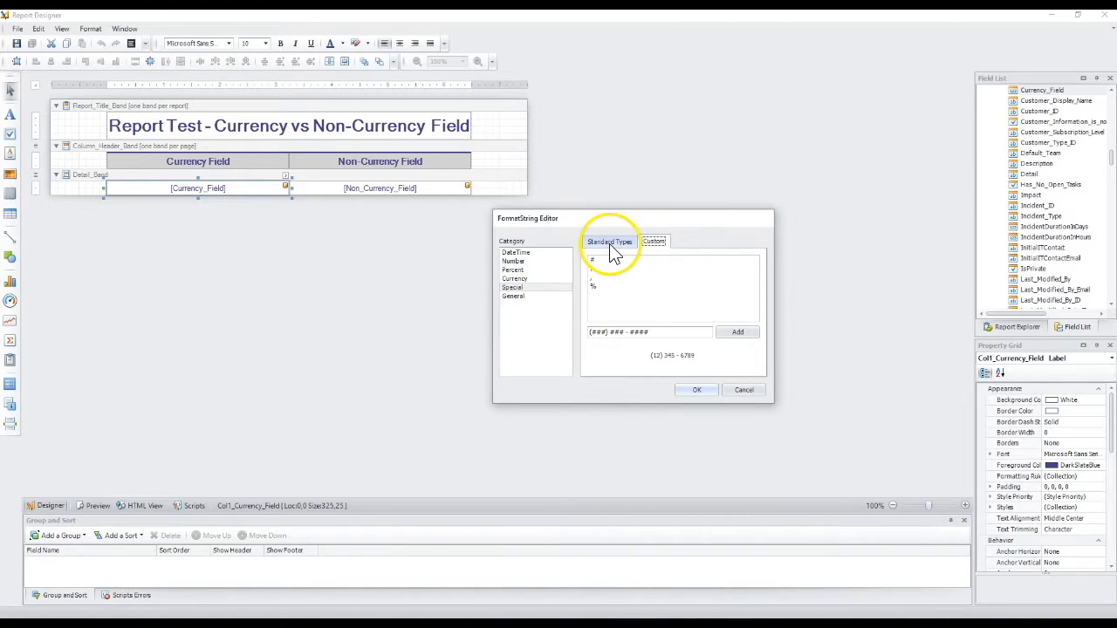
left_click_drag(664, 331, 588, 332)
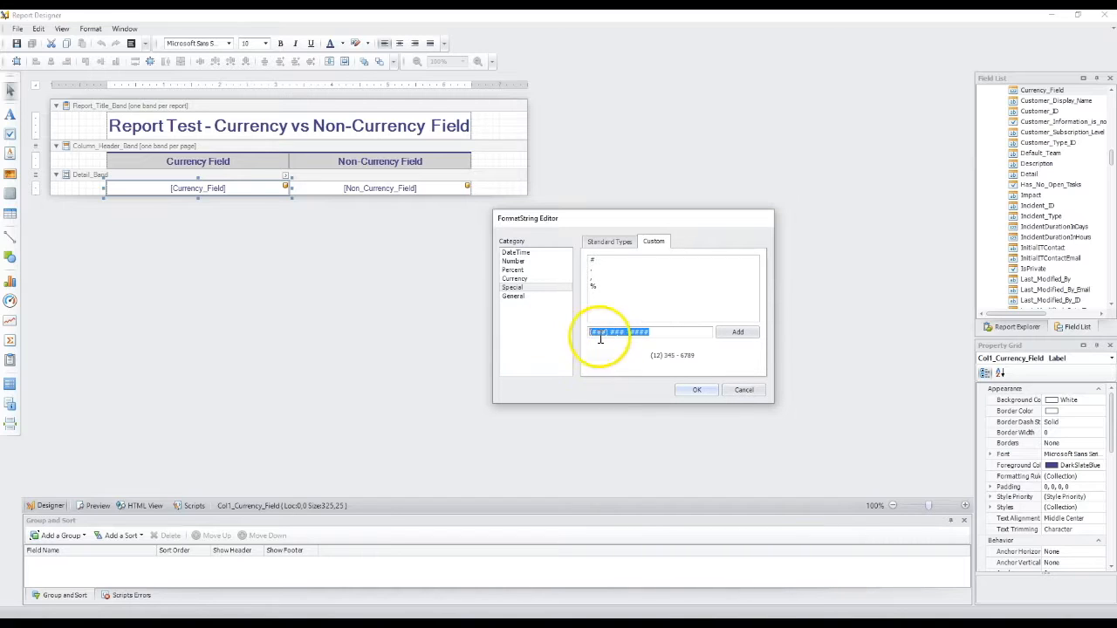
left_click(599, 346)
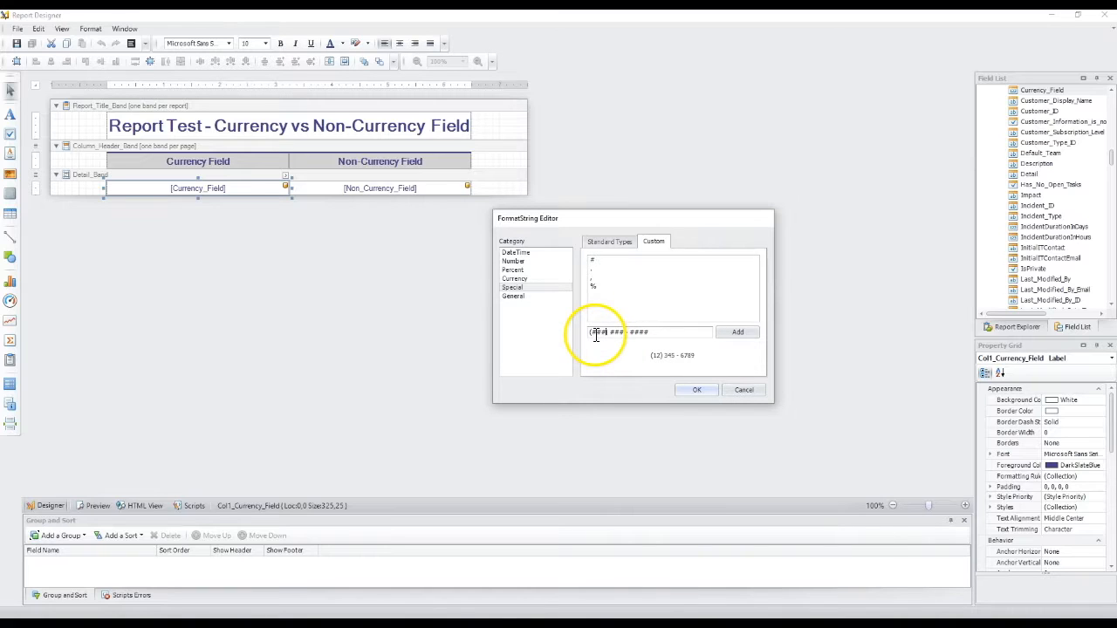
left_click_drag(590, 334, 645, 332)
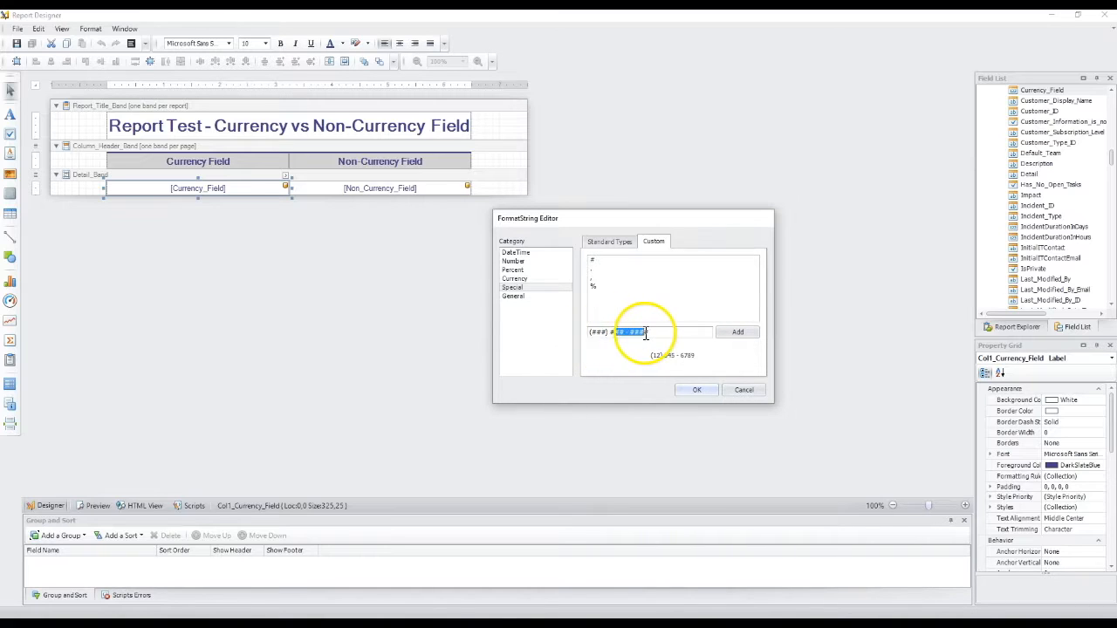
- Try the General format with the prefix "text" and the suffix "text"
left_click(531, 298)
left_click(601, 243)
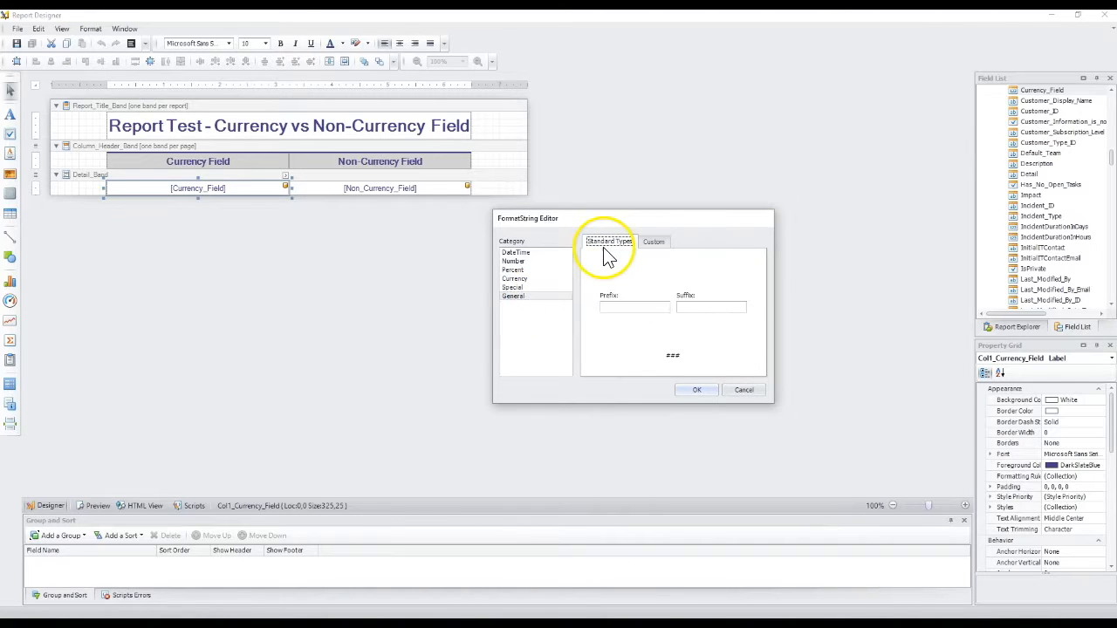
left_click(606, 305)
left_click(703, 308)
left_click(637, 307)
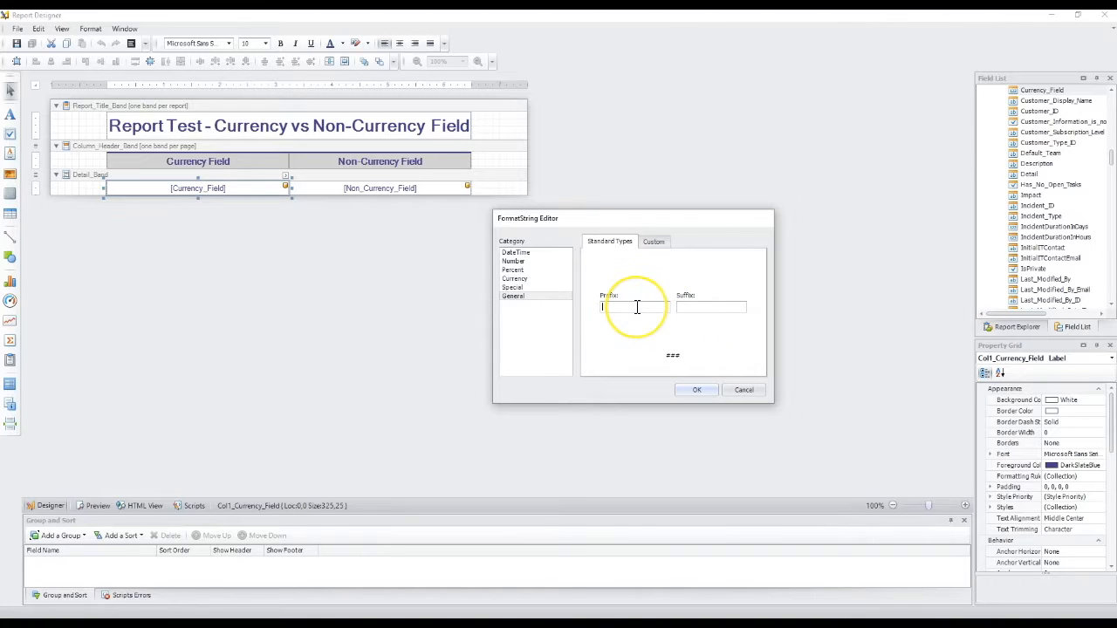
type("text")
left_click(702, 307)
type("text")
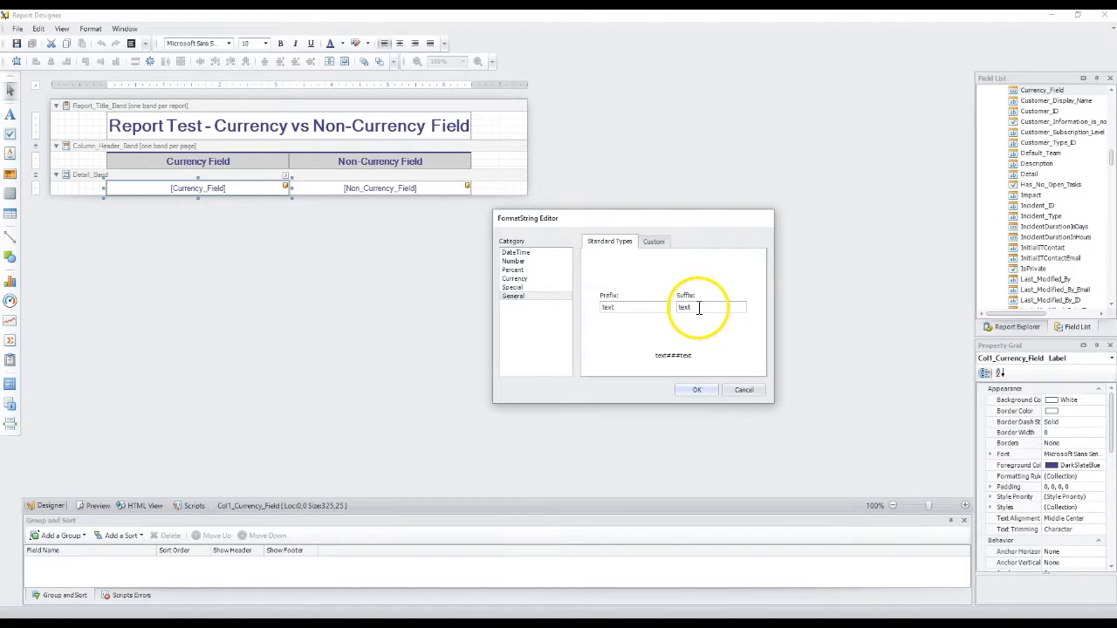
- Clear the prefix and suffix, return to the Currency category and close the format string editor without applying a format
left_click_drag(686, 308, 581, 307)
key("BackSpace")
key("BackSpace")
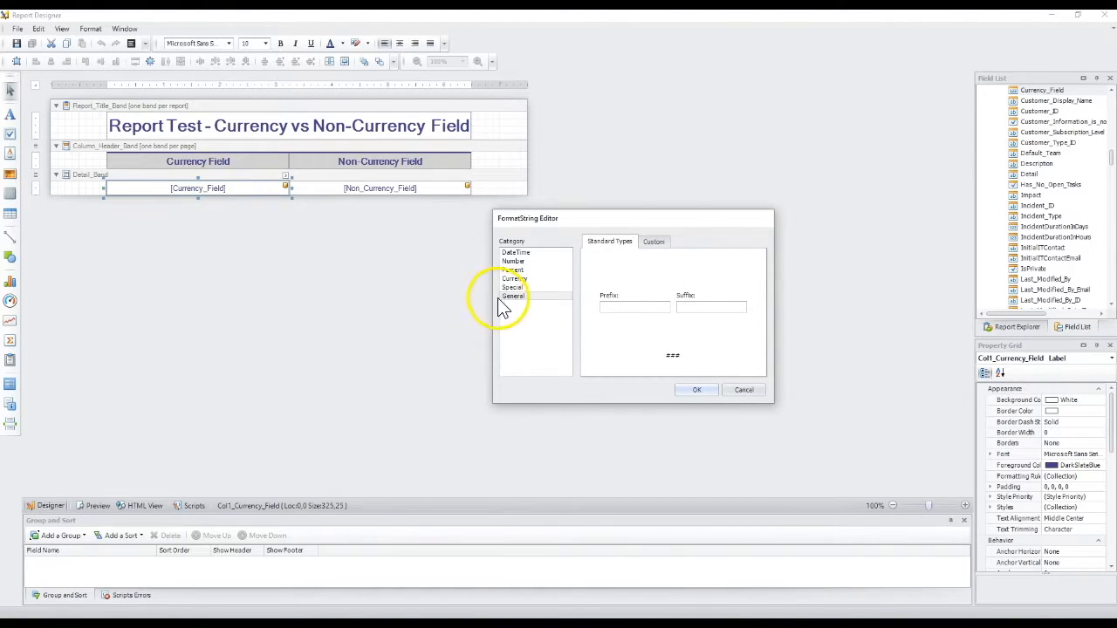
left_click(514, 278)
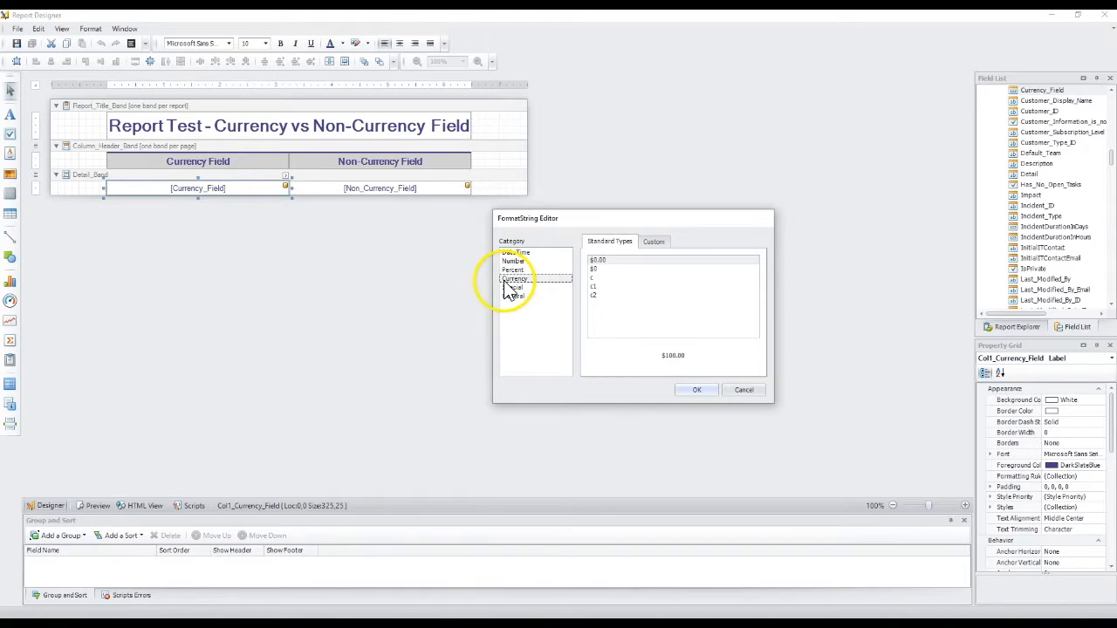
left_click(744, 390)
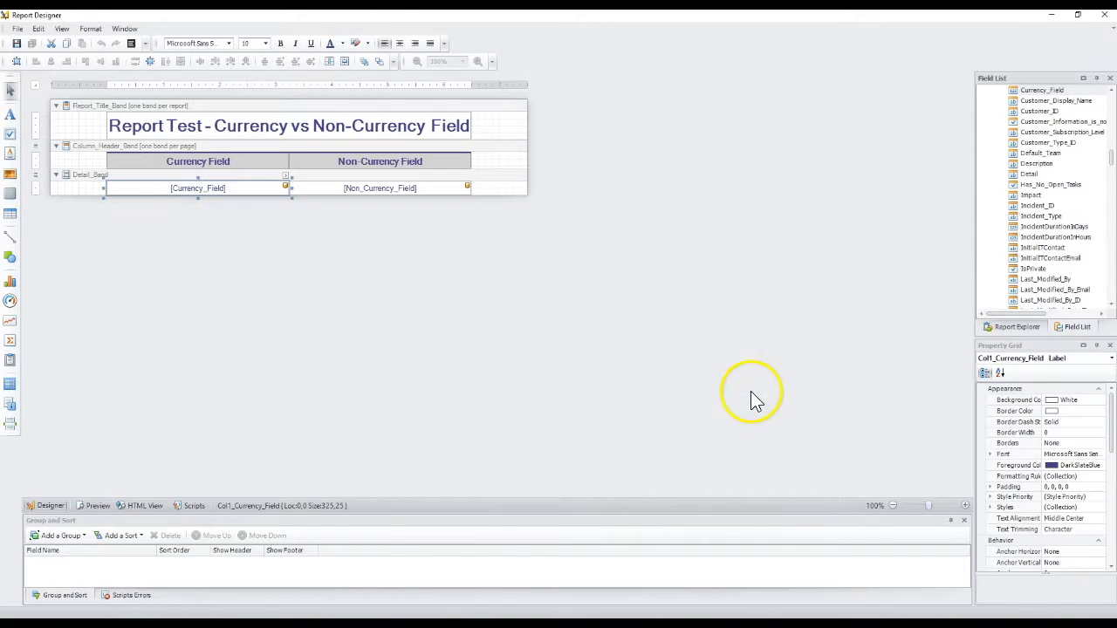
- Add a formatting rule to the rule sheet from the Currency_Field label and close the rules editor without applying it
left_click(287, 176)
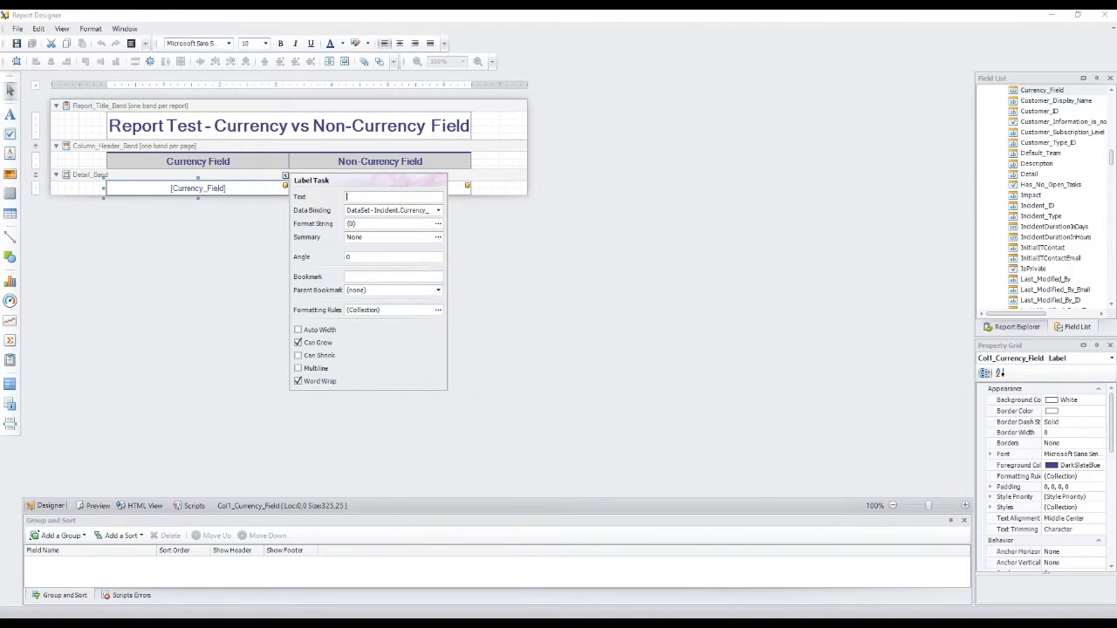
left_click(1020, 432)
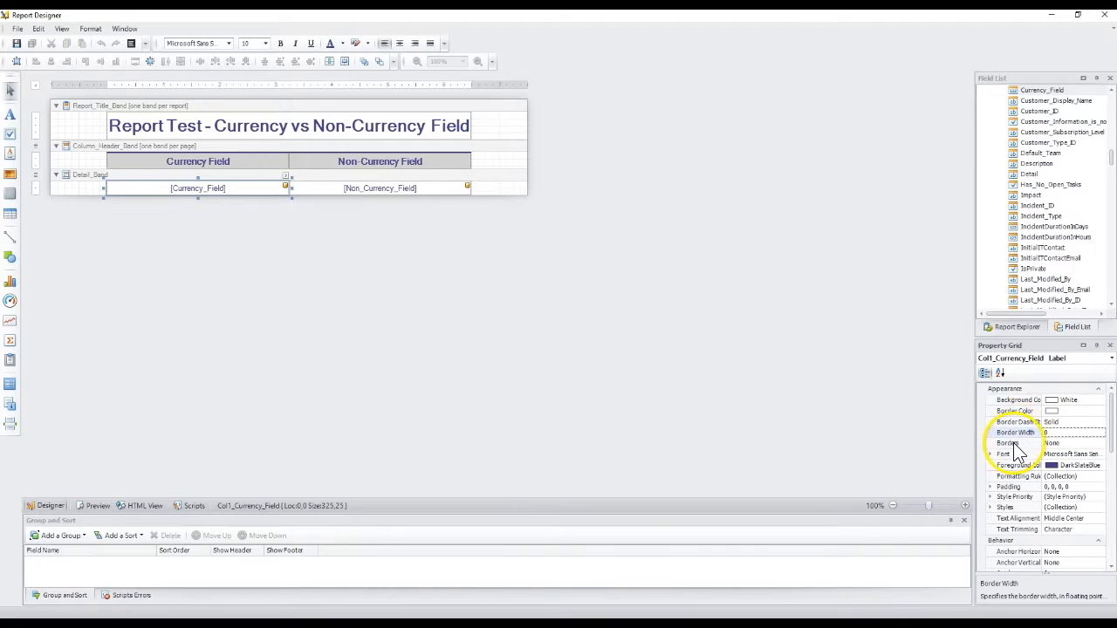
left_click(285, 176)
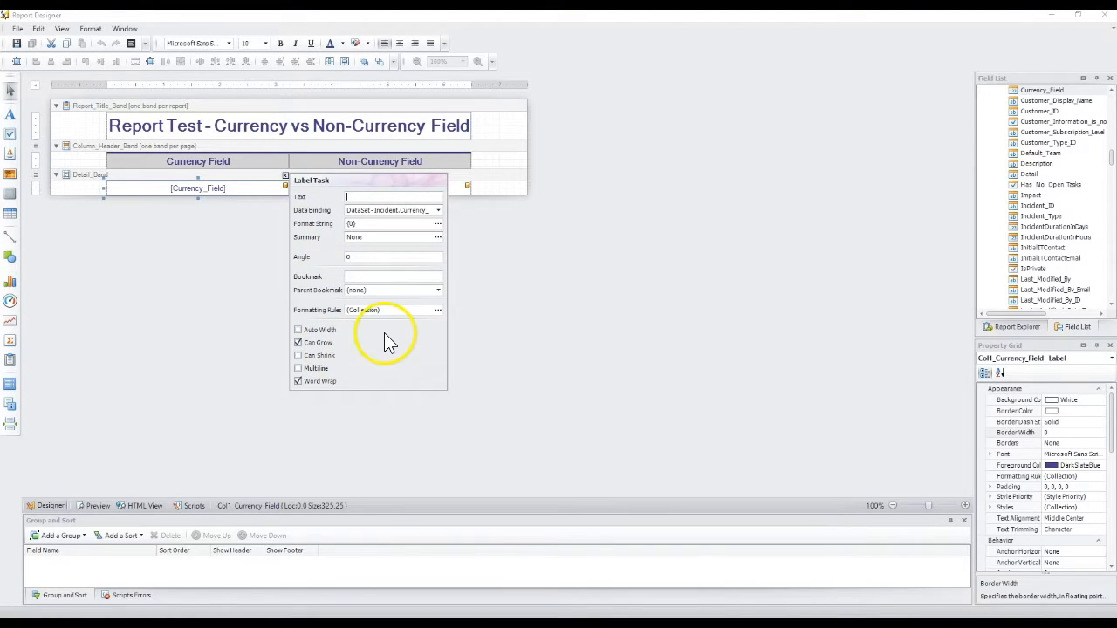
left_click(439, 312)
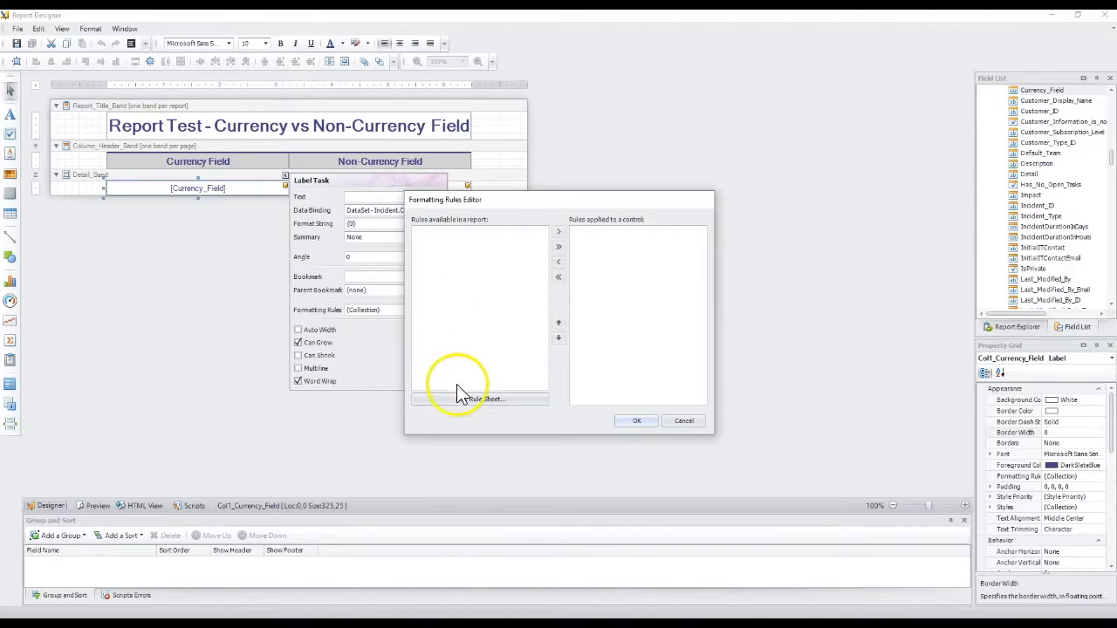
left_click(467, 403)
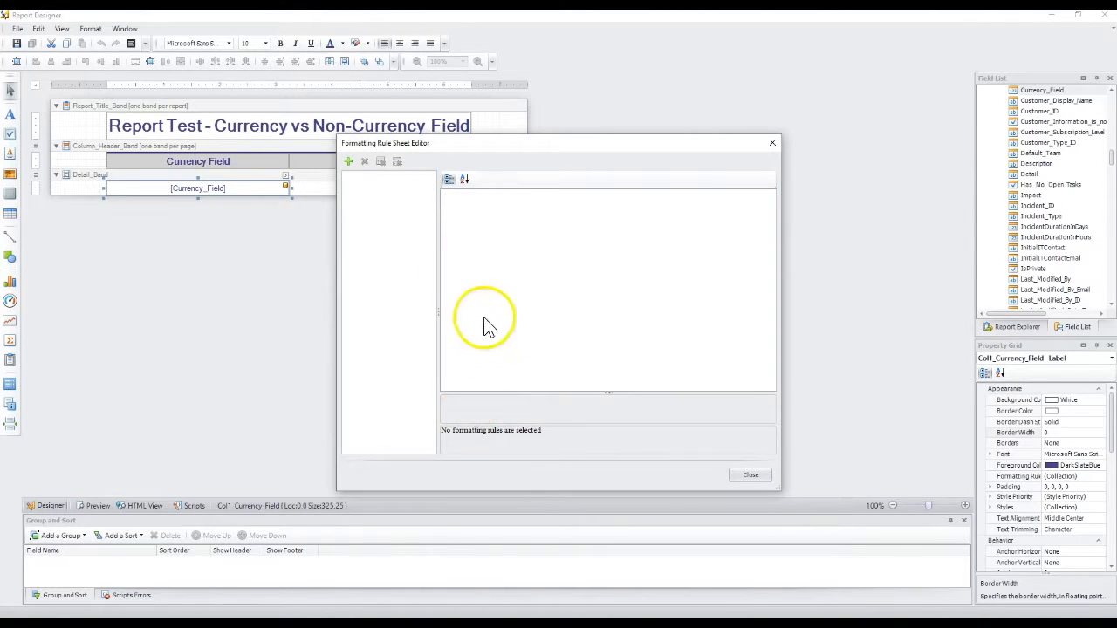
left_click(349, 162)
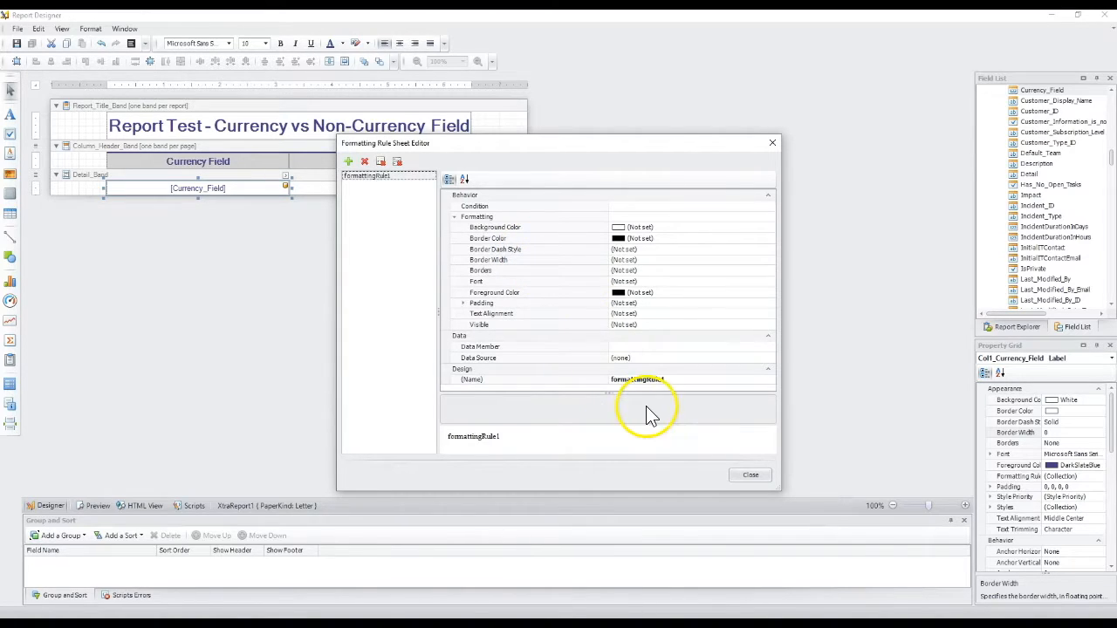
left_click(751, 475)
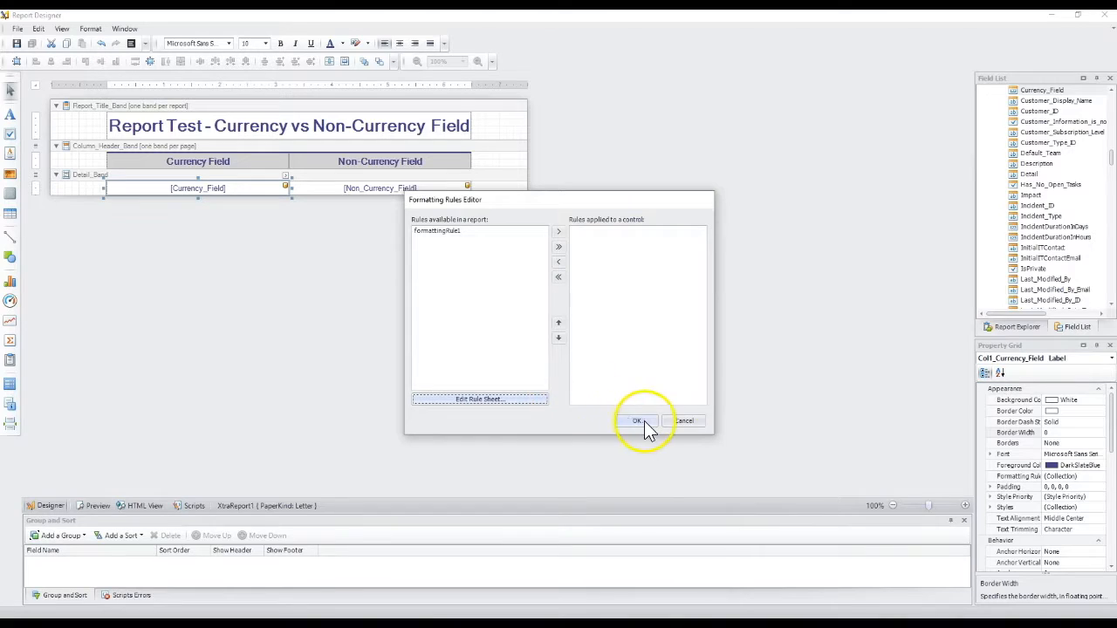
left_click(691, 422)
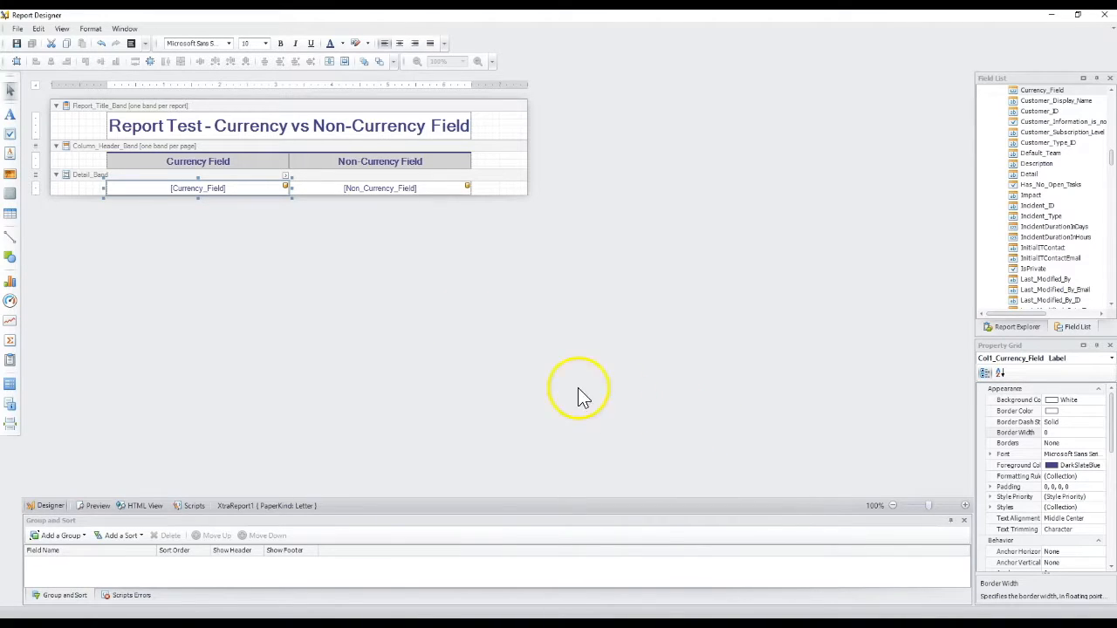
left_click(286, 177)
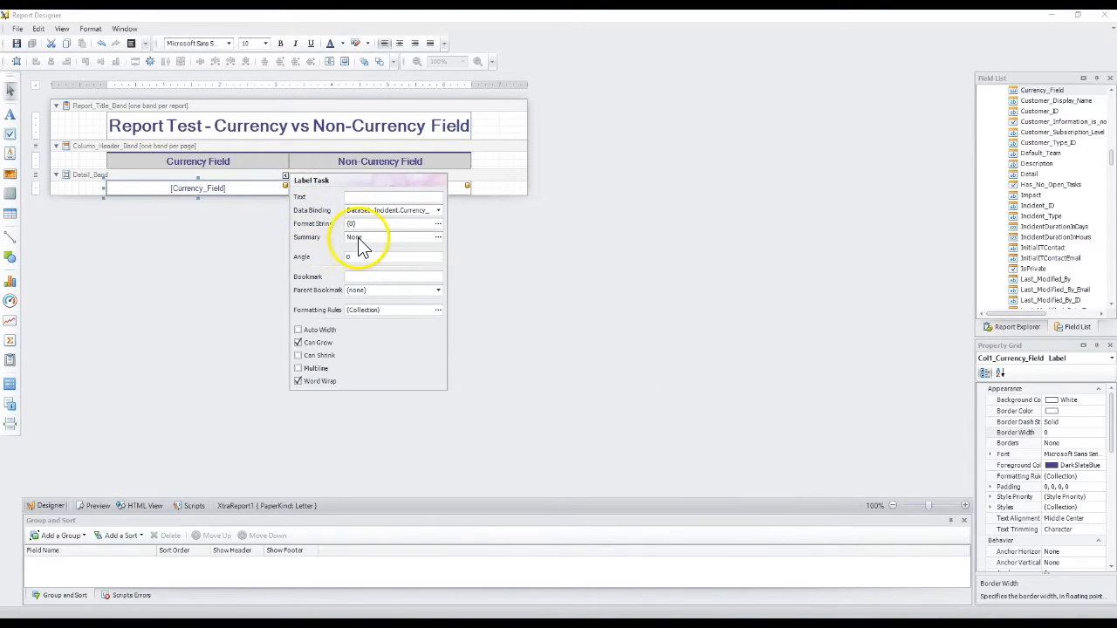
left_click(359, 239)
left_click_drag(475, 221, 622, 157)
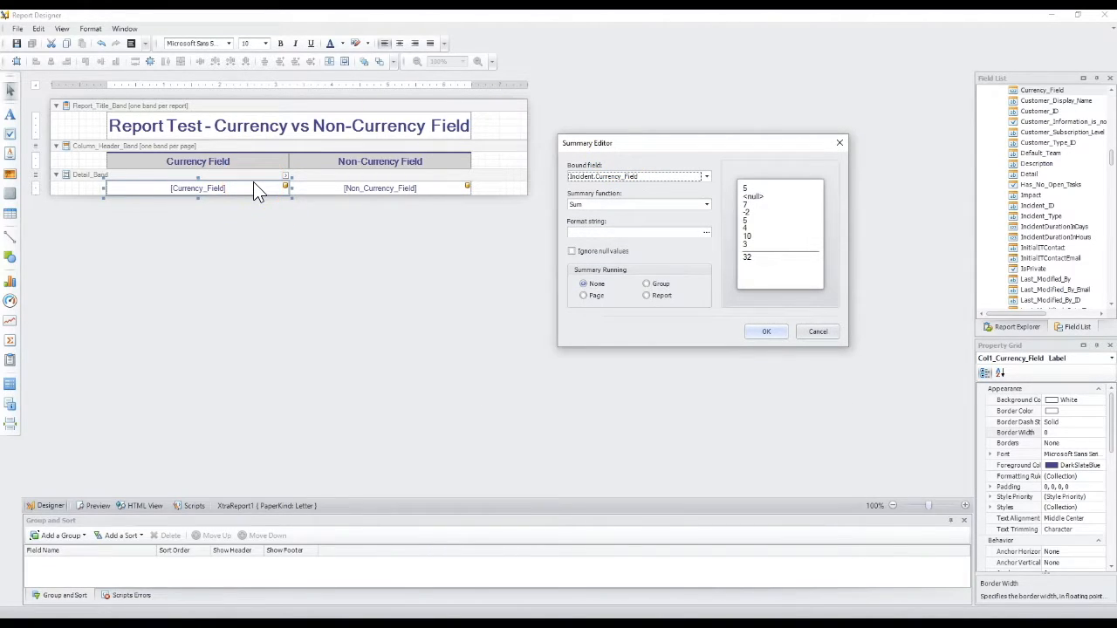
left_click(817, 332)
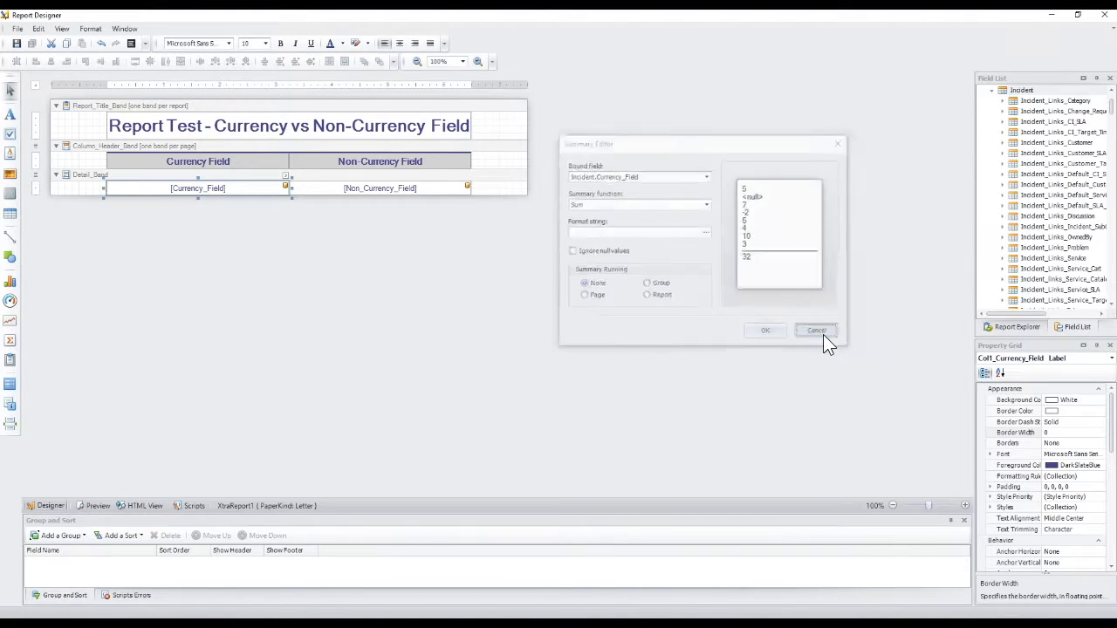
left_click(494, 200)
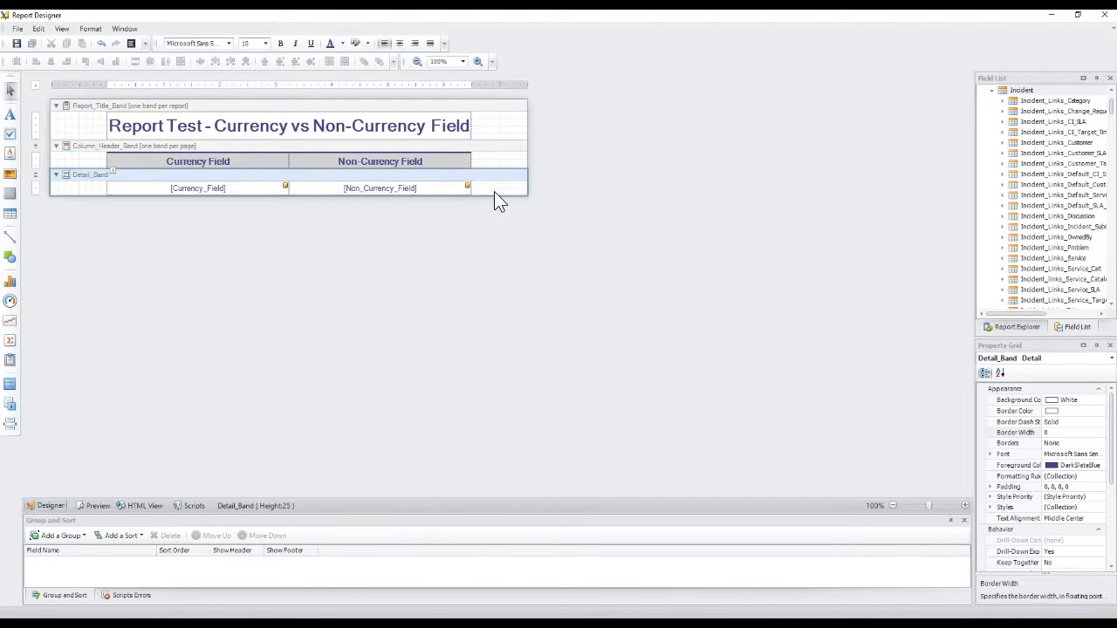
- Open the summary settings of the Currency_Field label in the detail band and look at the available summary functions
left_click(245, 186)
left_click(283, 176)
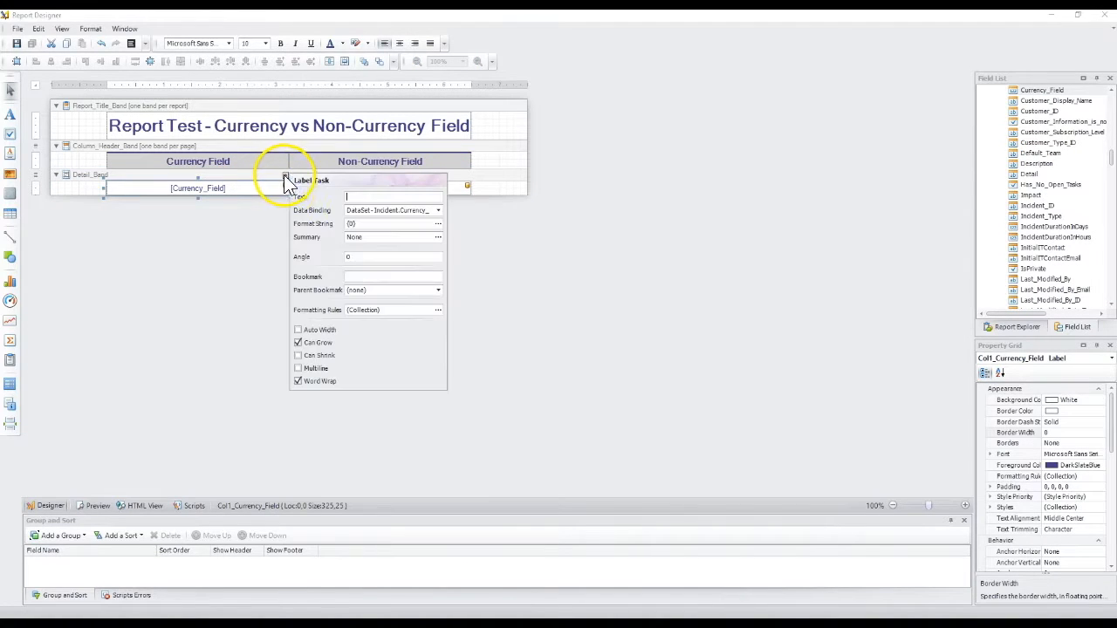
left_click(437, 237)
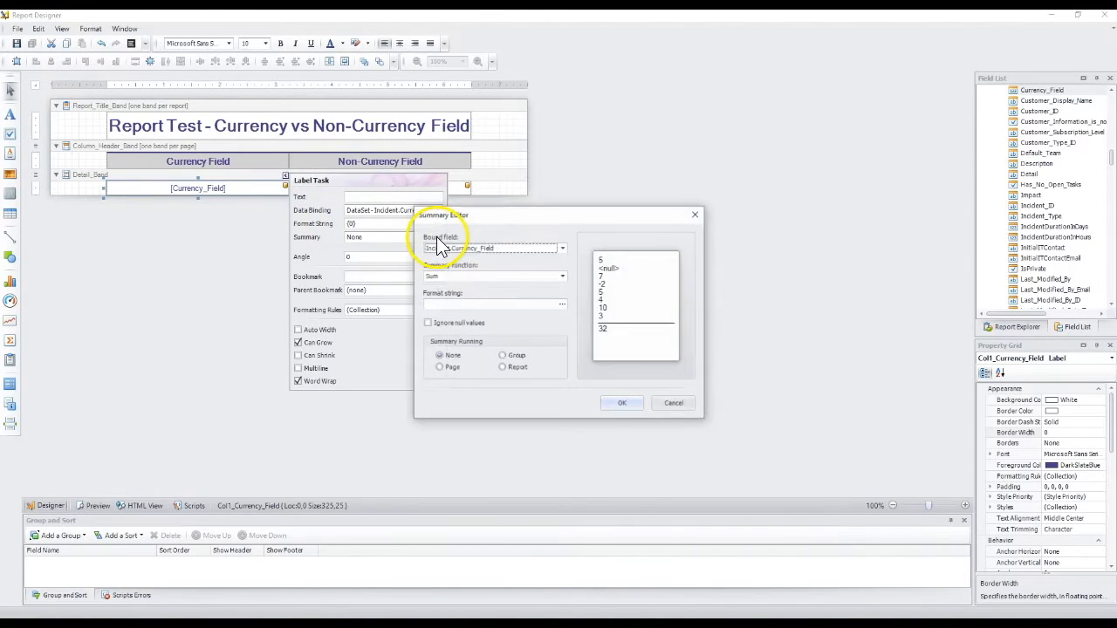
left_click(445, 275)
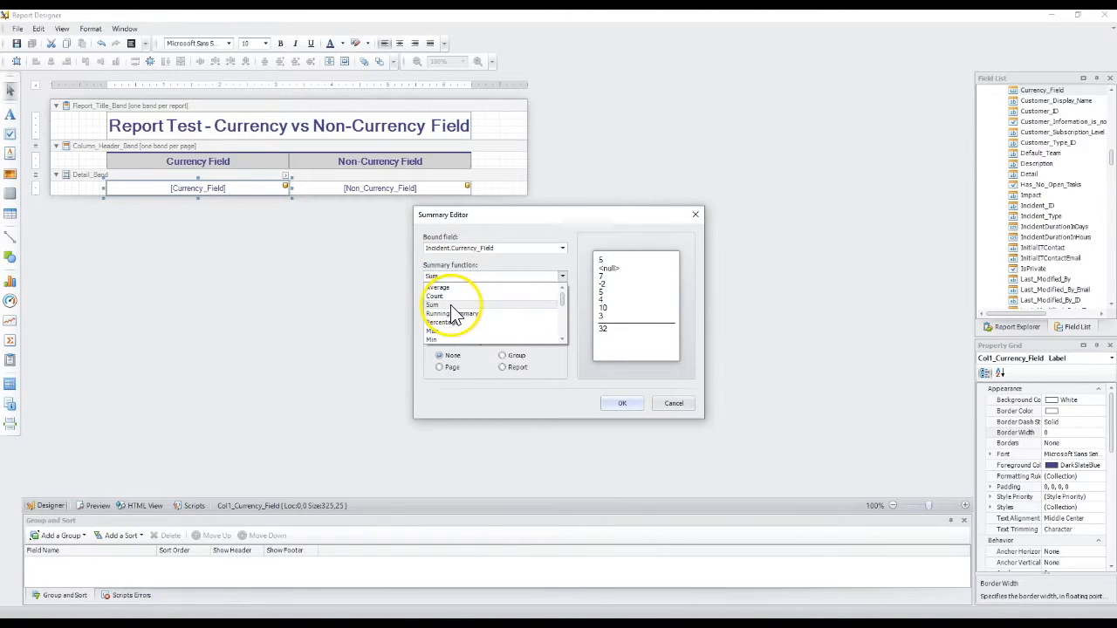
left_click(482, 230)
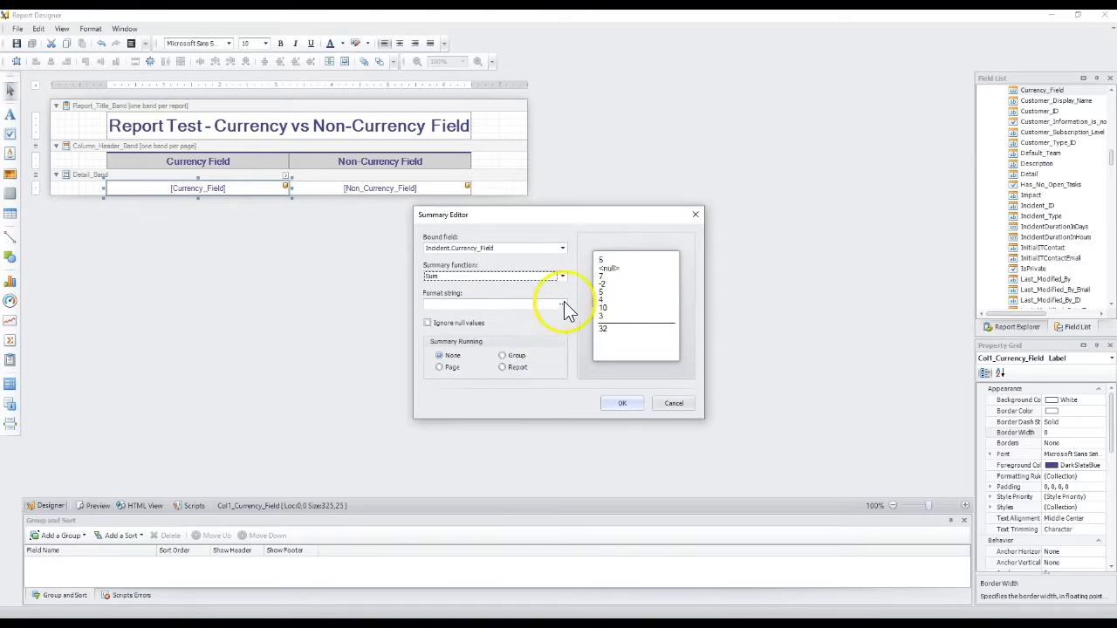
left_click(514, 277)
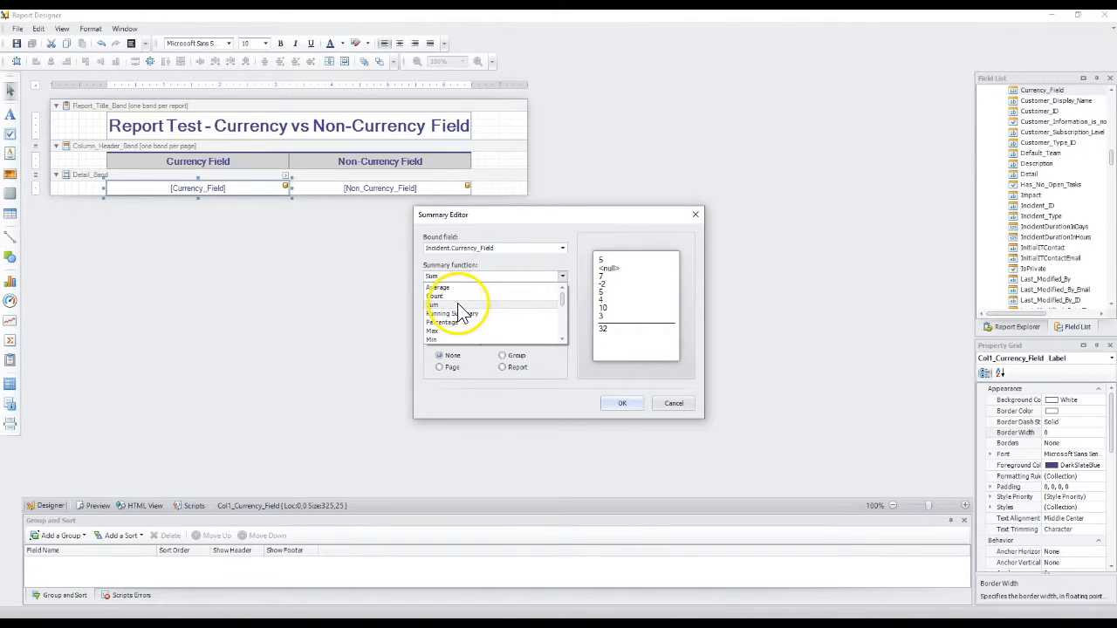
left_click(498, 228)
- Examine the fields available for binding and browse the summary function list down to Custom
left_click(506, 249)
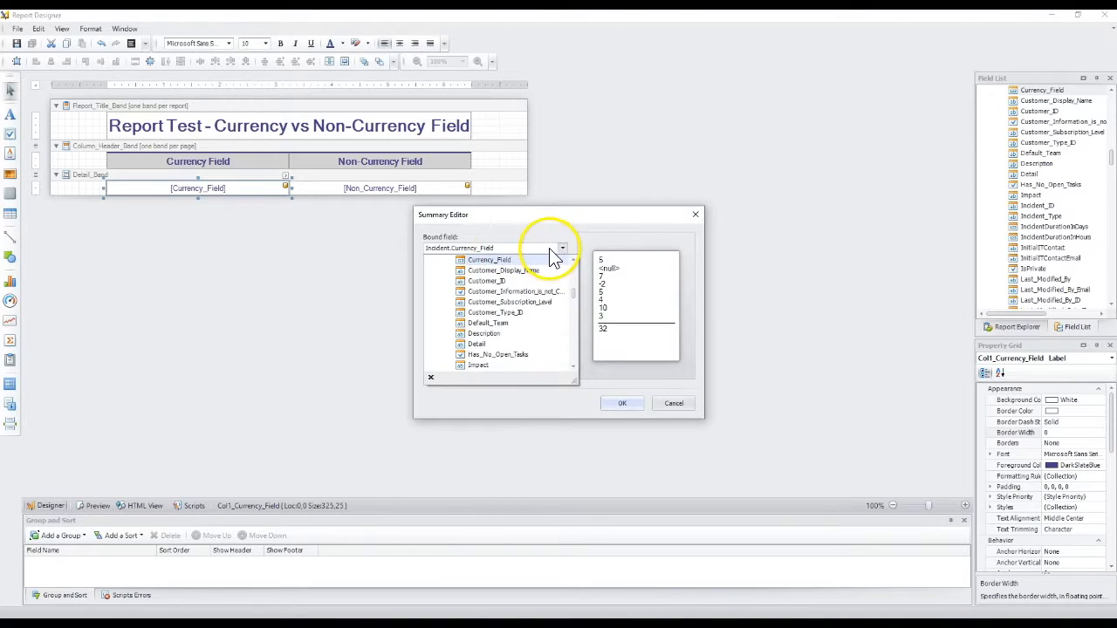
left_click(552, 256)
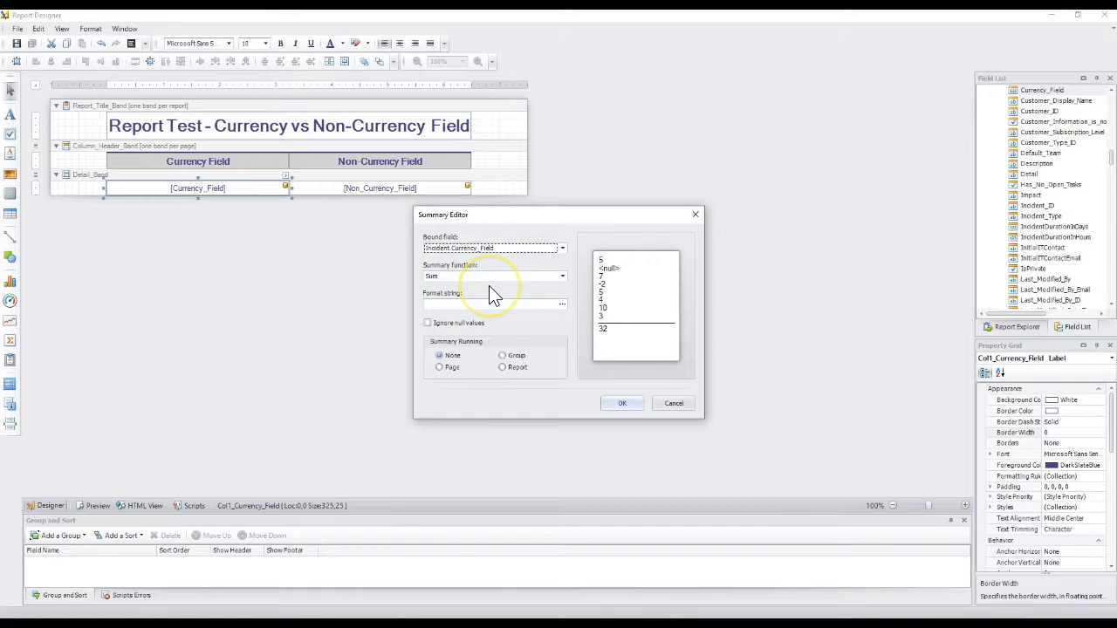
left_click(562, 277)
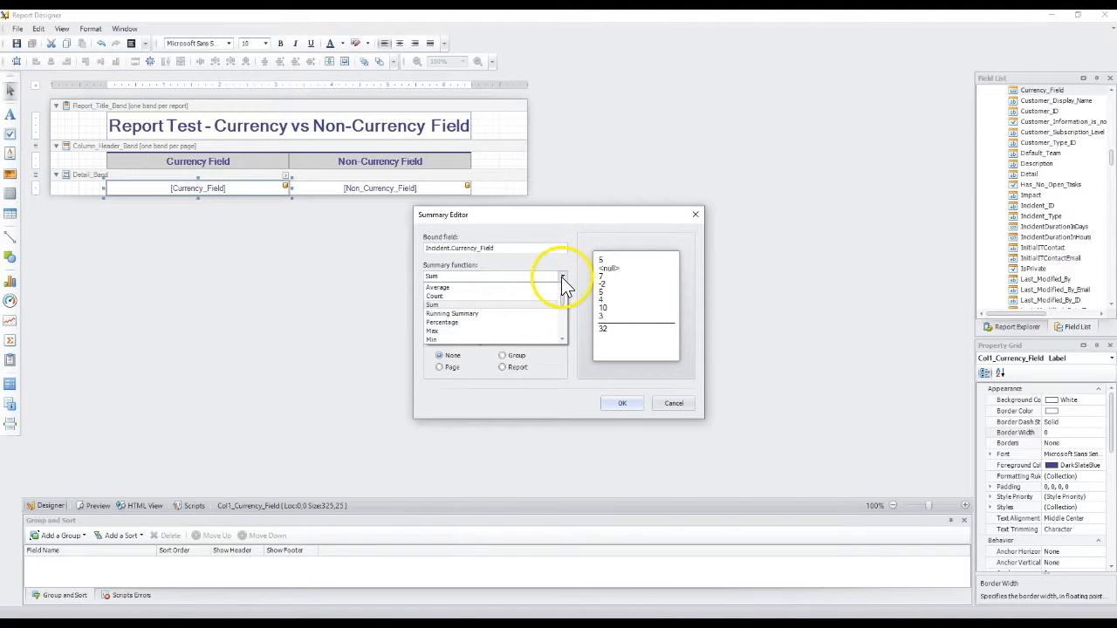
left_click_drag(564, 300, 559, 330)
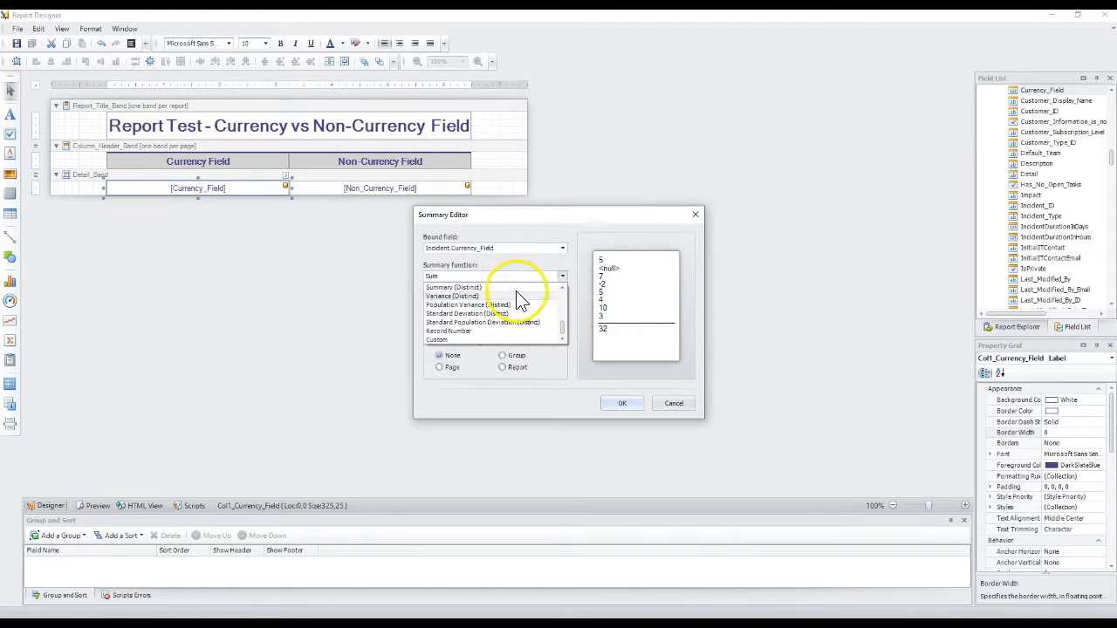
left_click(565, 275)
- View the format string options for the summary and close them without choosing a format
left_click(564, 305)
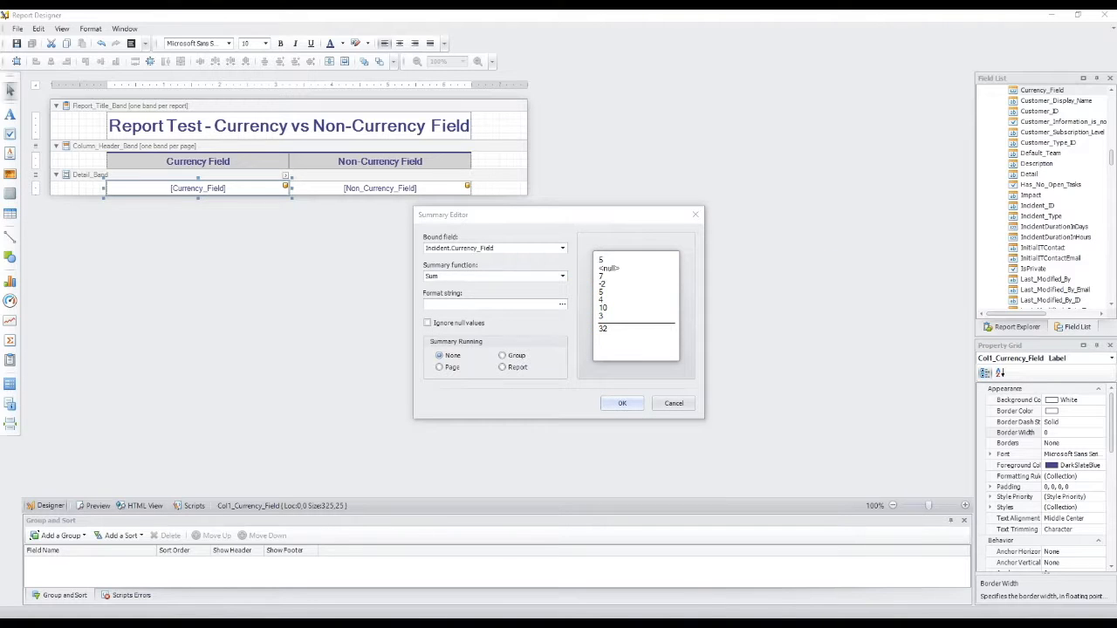
left_click_drag(1116, 170, 753, 119)
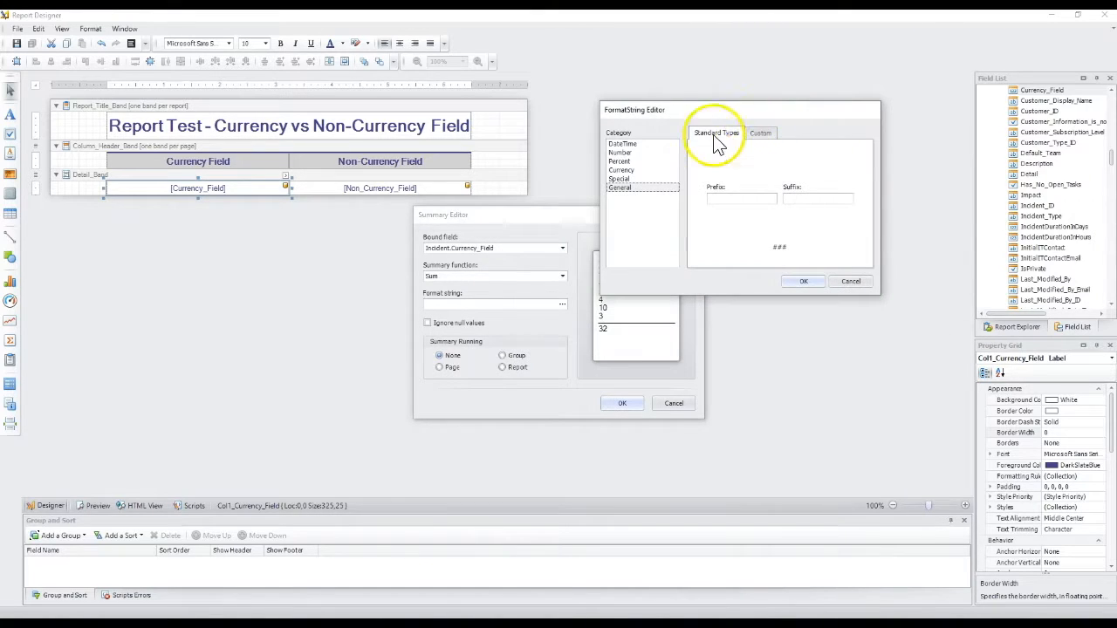
left_click(849, 282)
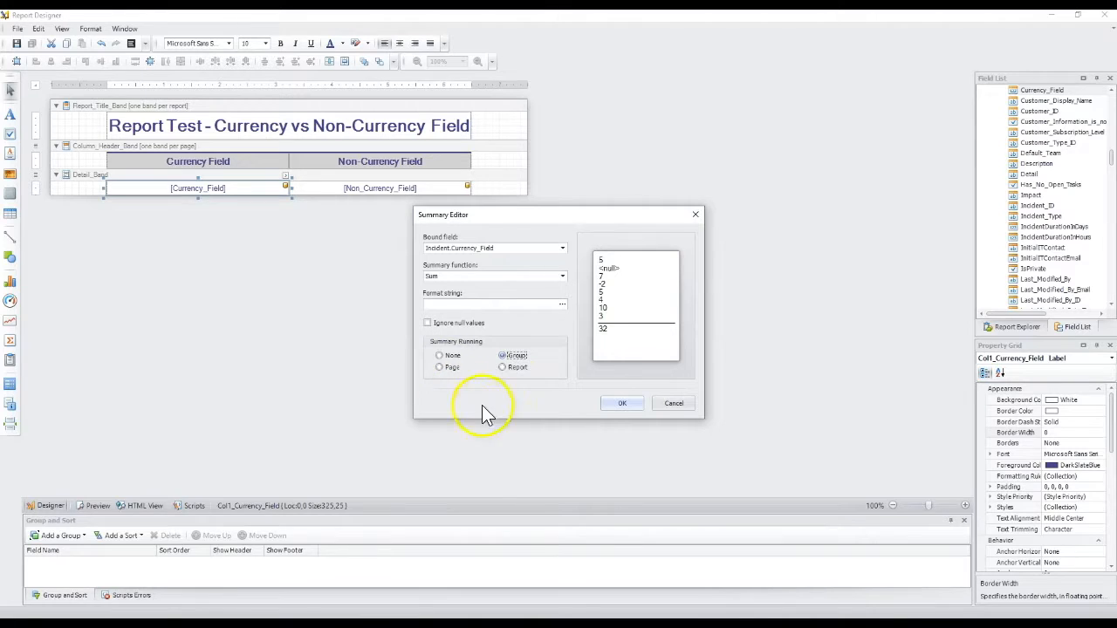
- Cancel the summary settings and reopen the task options of the Currency_Field label in the detail band
left_click(500, 373)
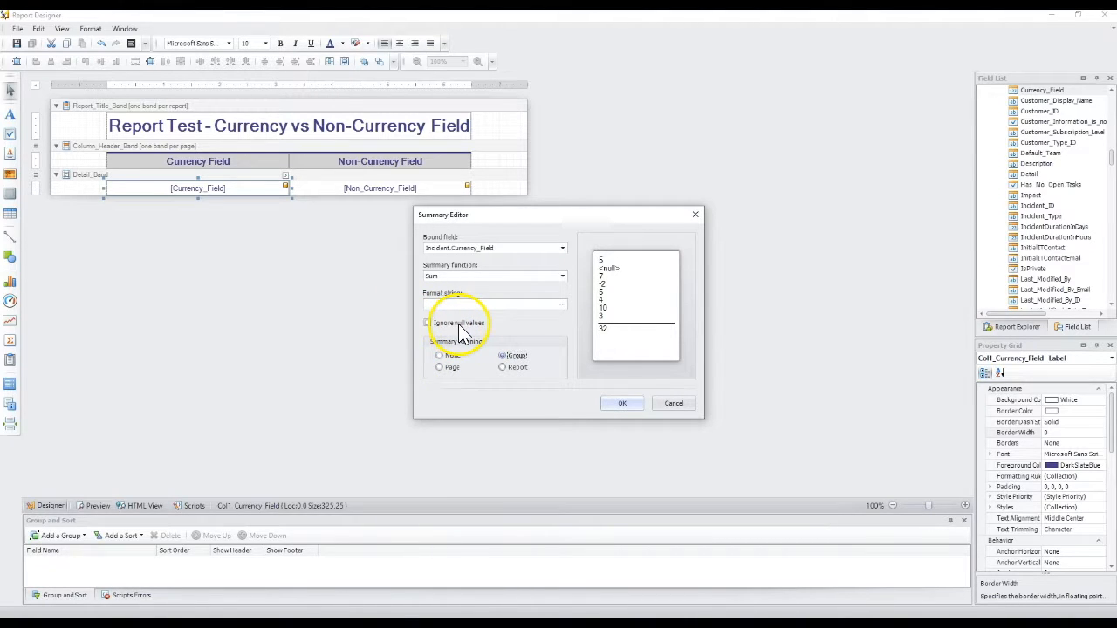
left_click(677, 410)
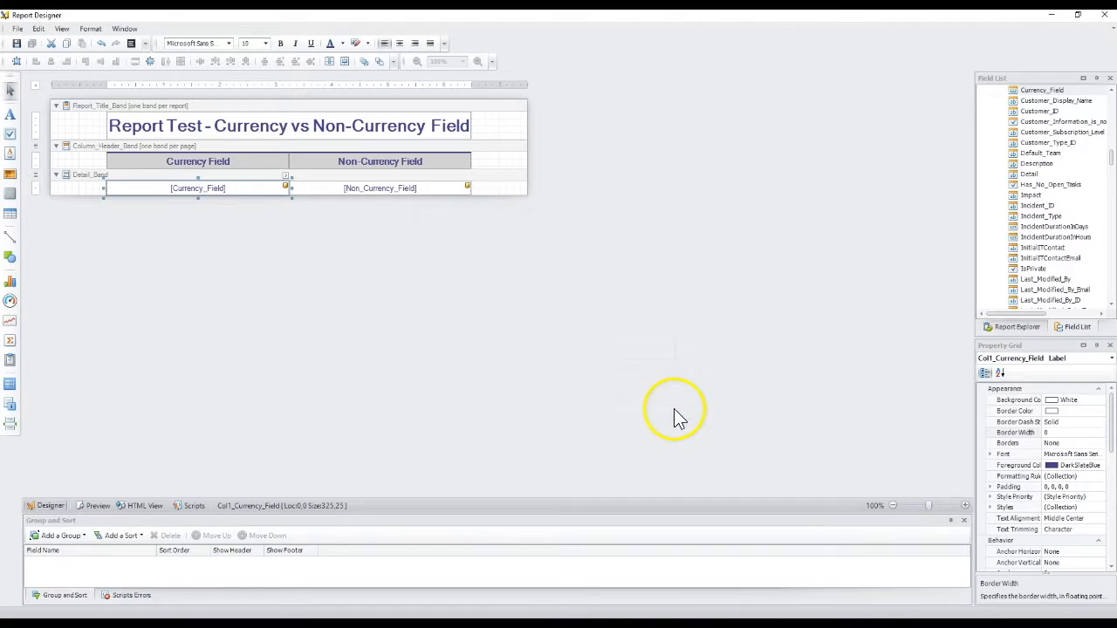
left_click(285, 175)
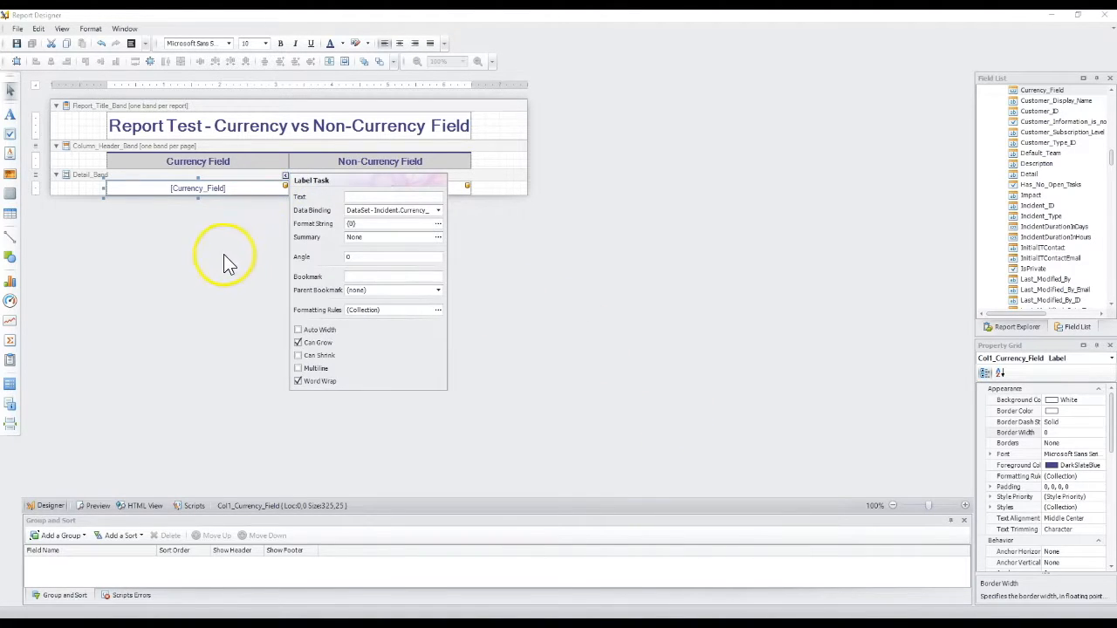
left_click_drag(367, 258, 332, 257)
left_click(366, 257)
type(".")
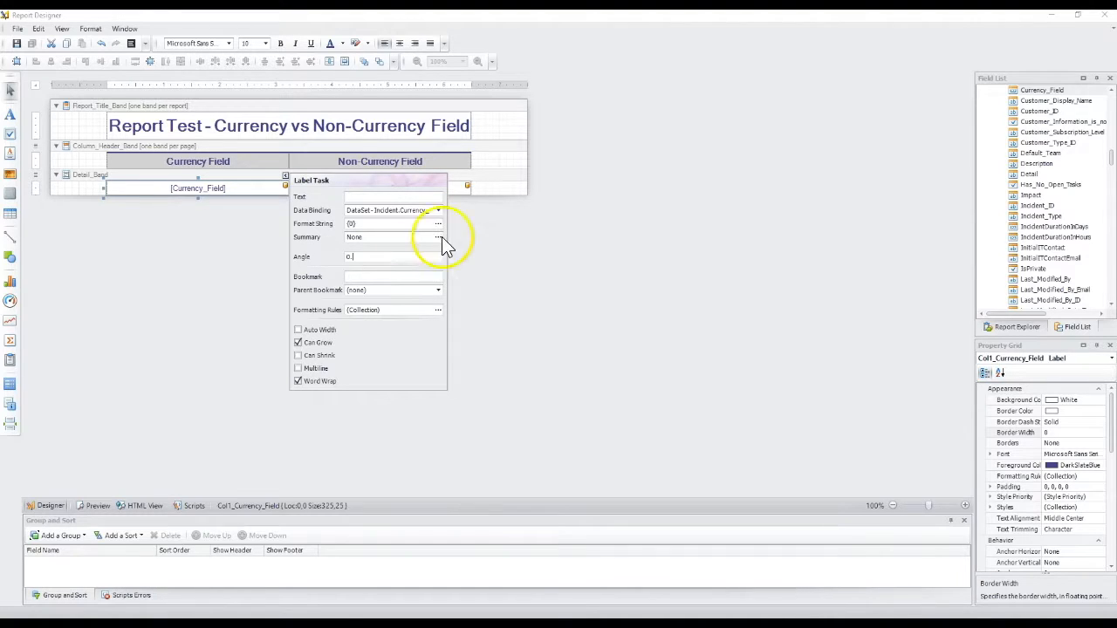
- Browse the data binding choices of the Currency_Field label up to the Incident table and close them without changing the binding
left_click(438, 210)
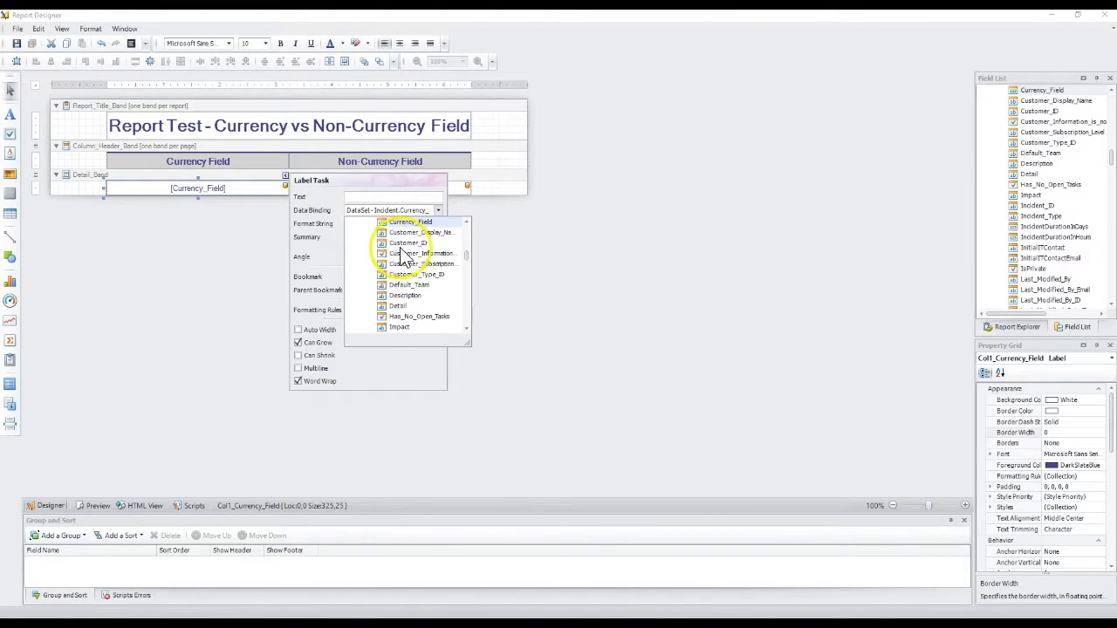
scroll(414, 247, "up", 2)
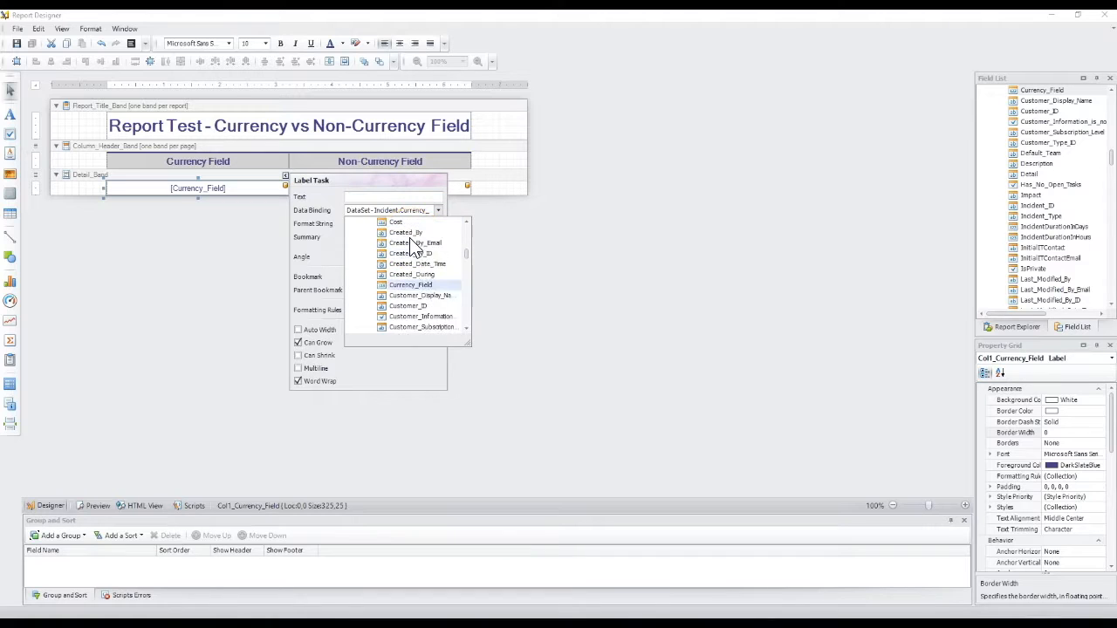
scroll(403, 297, "up", 2)
scroll(403, 295, "up", 5)
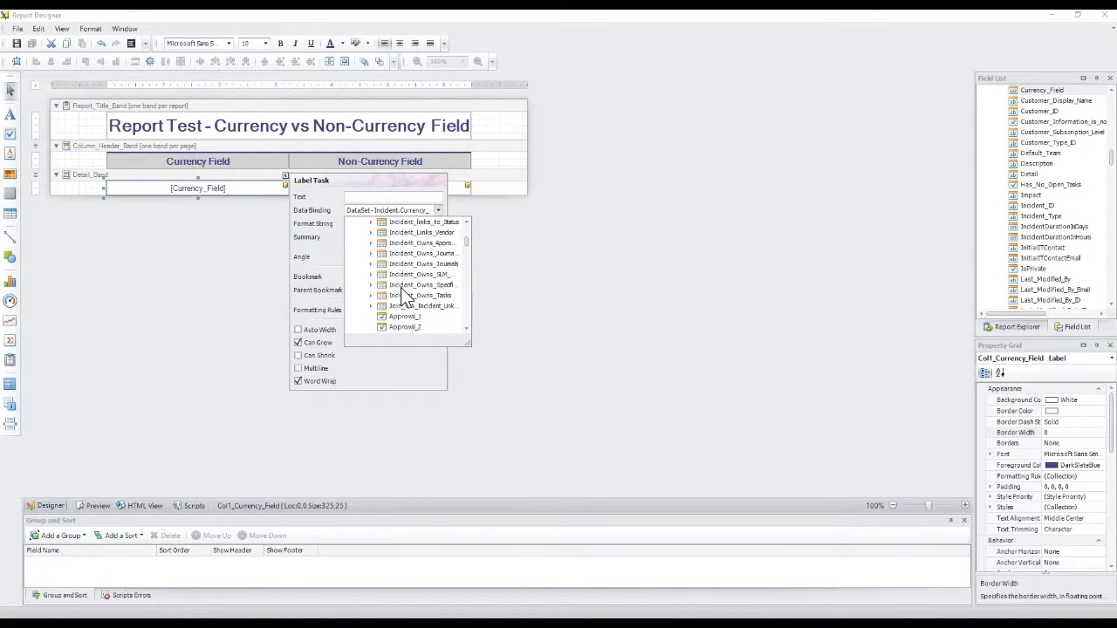
scroll(401, 287, "up", 5)
left_click(379, 289)
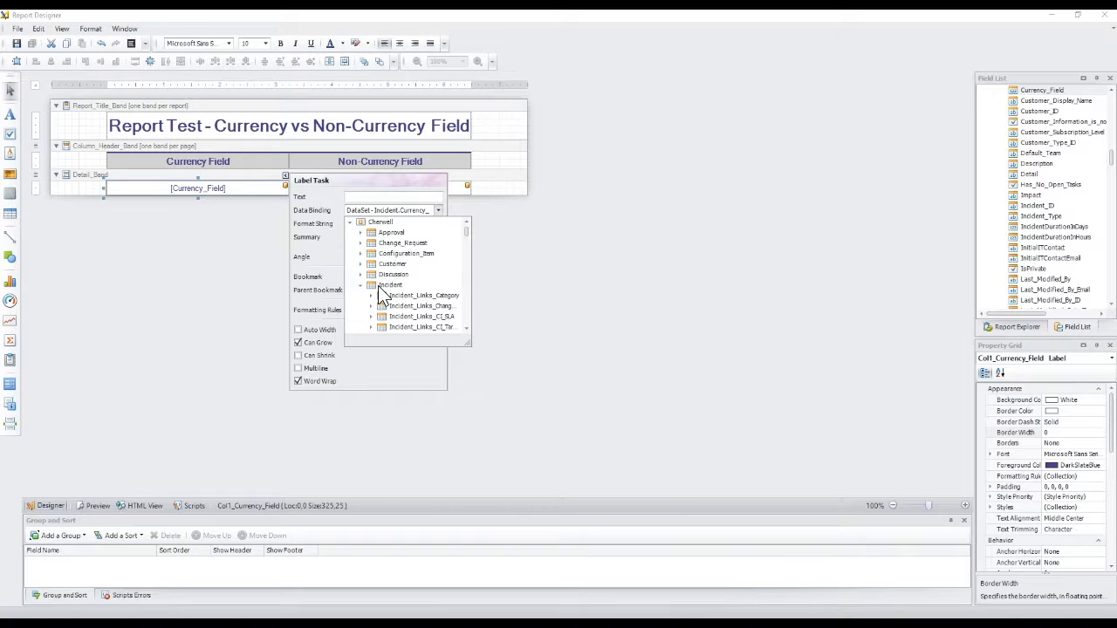
left_click(360, 285)
left_click(508, 169)
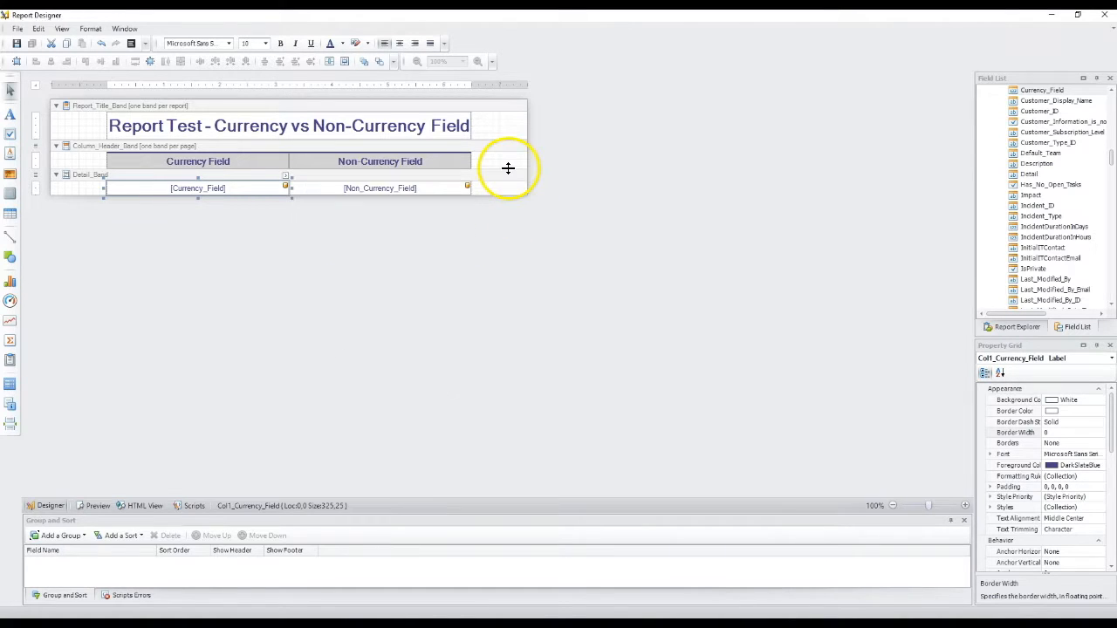
- Close the report design and open the properties of the currency vs non-currency test report
left_click(1104, 22)
left_click(638, 317)
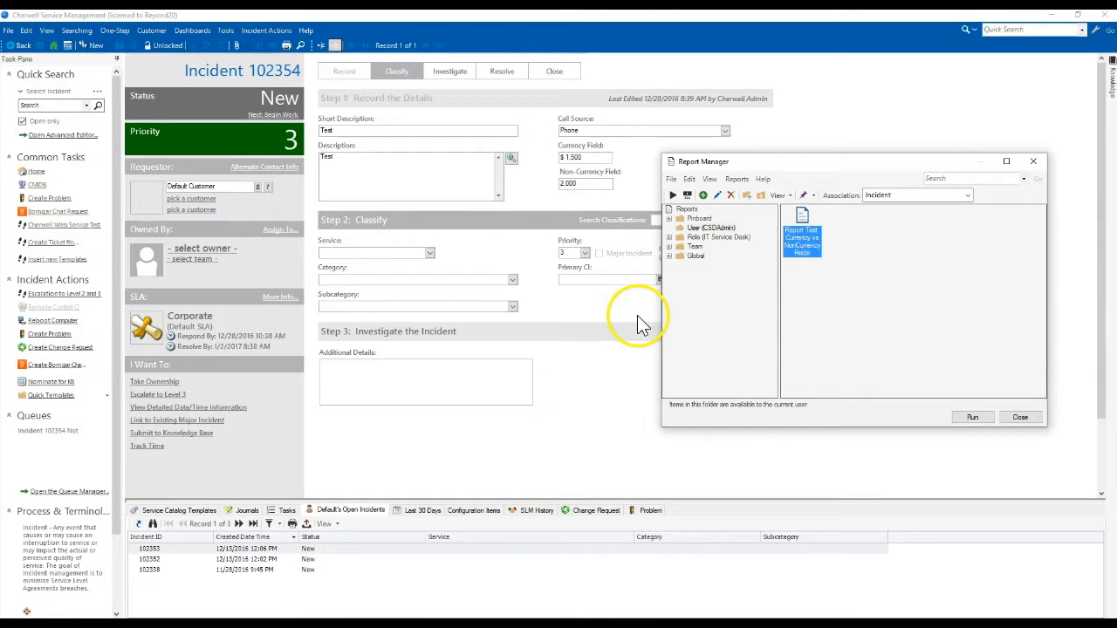
right_click(810, 224)
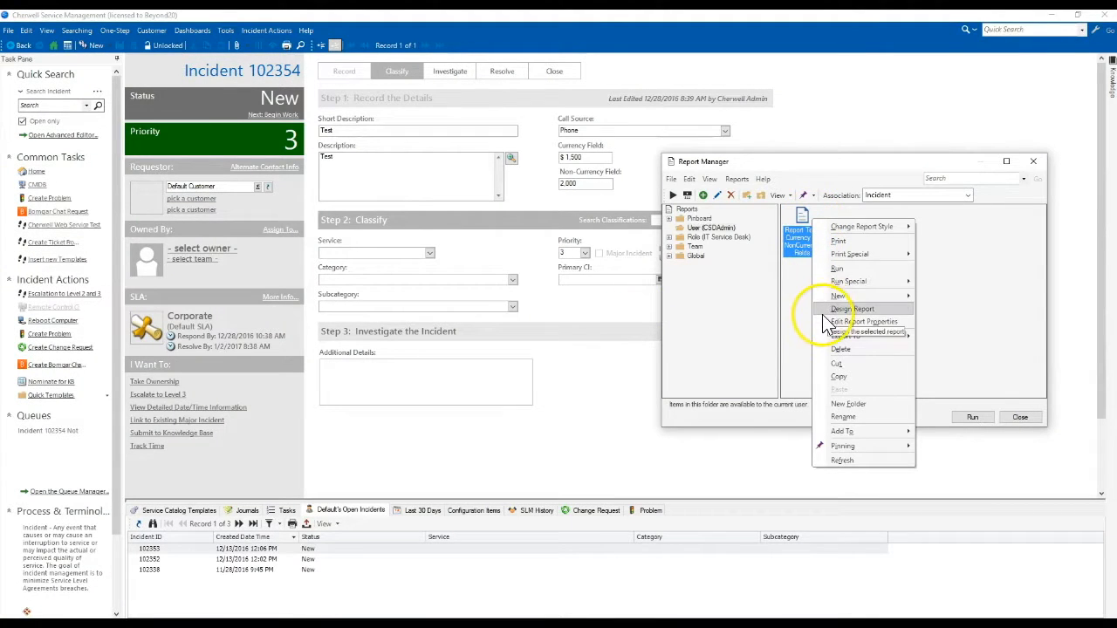
left_click(826, 322)
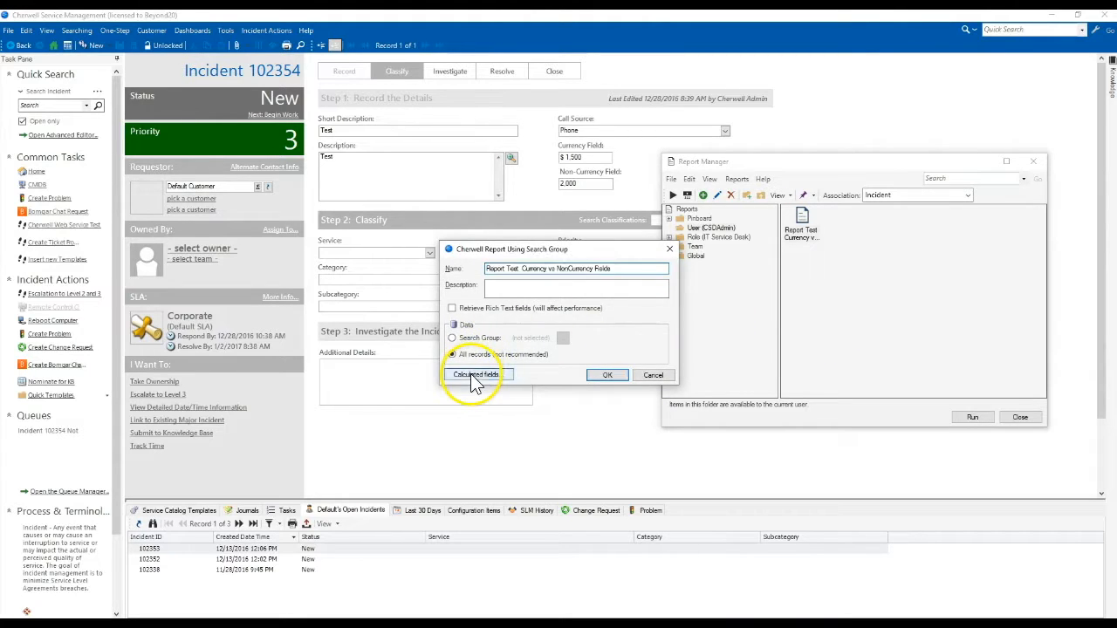
- Add a text calculated field named Test with the expression Test for Incident to the report and accept the report properties
left_click(476, 375)
left_click(630, 300)
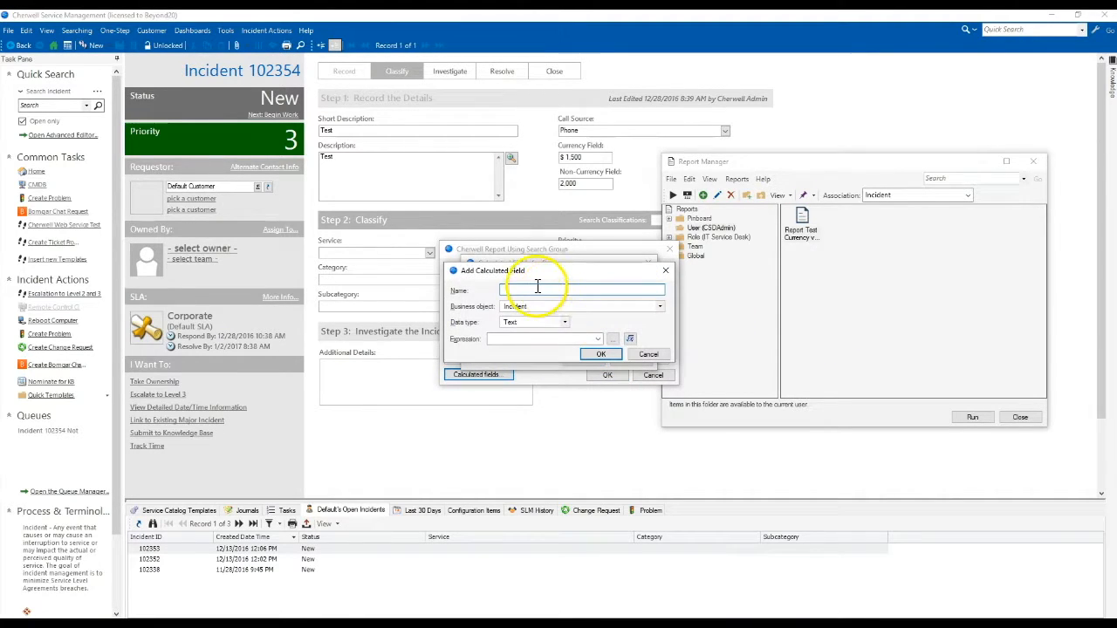
type("Test")
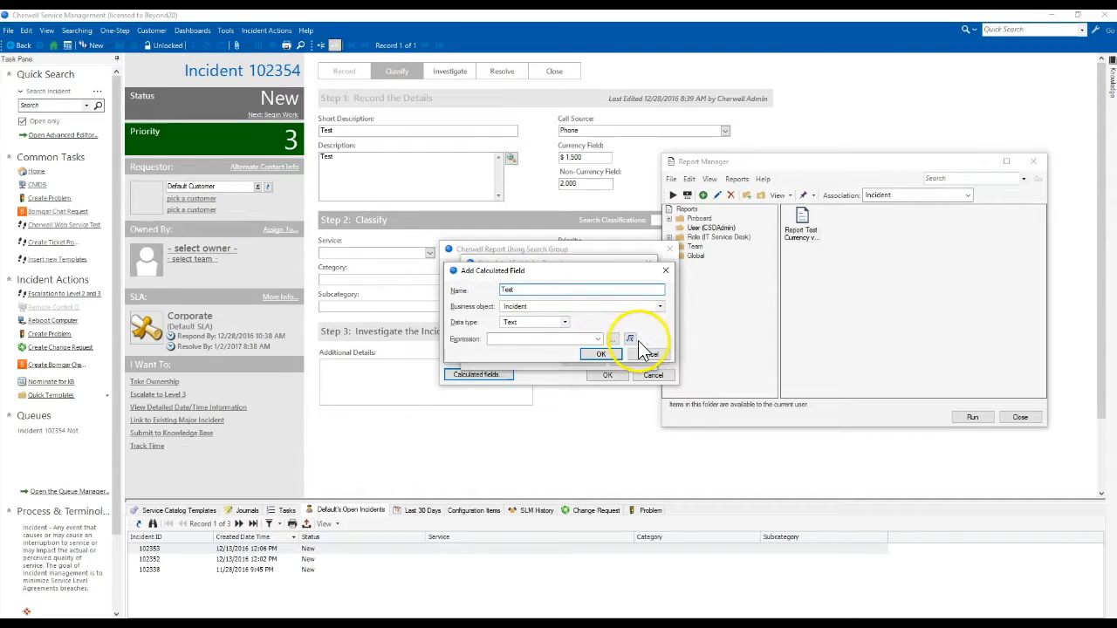
left_click(630, 339)
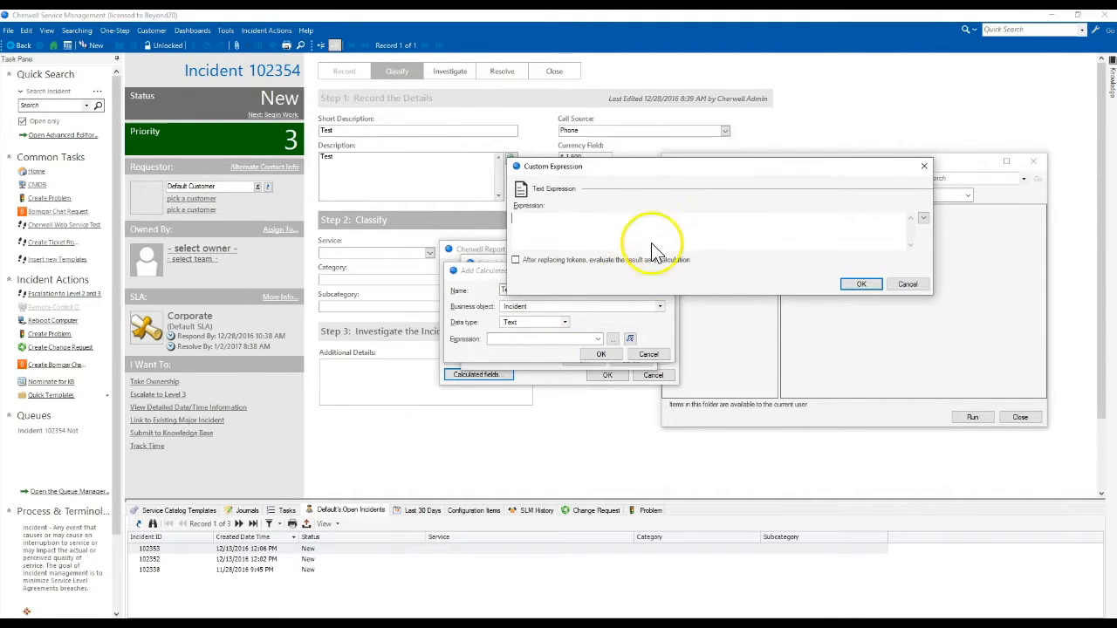
type("Test")
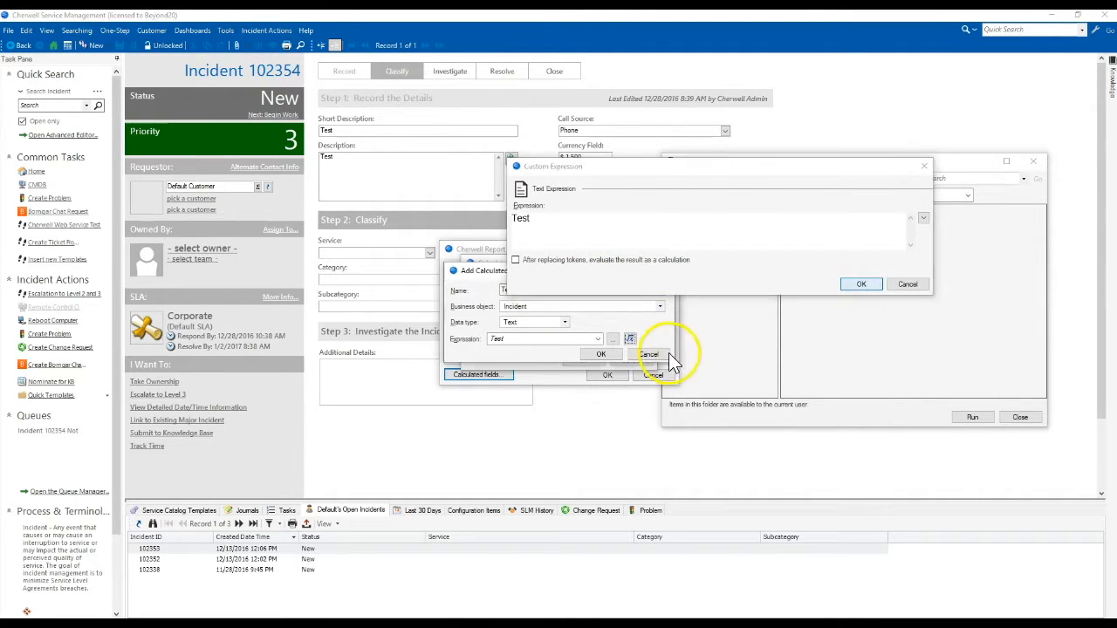
key("Return")
left_click(613, 360)
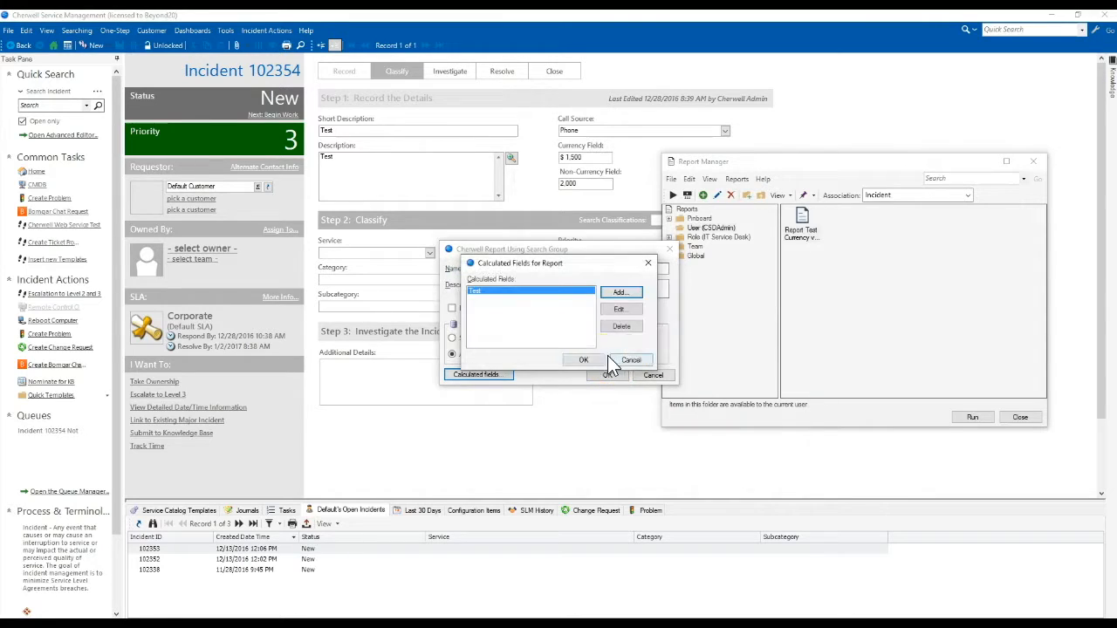
left_click(580, 365)
left_click(605, 375)
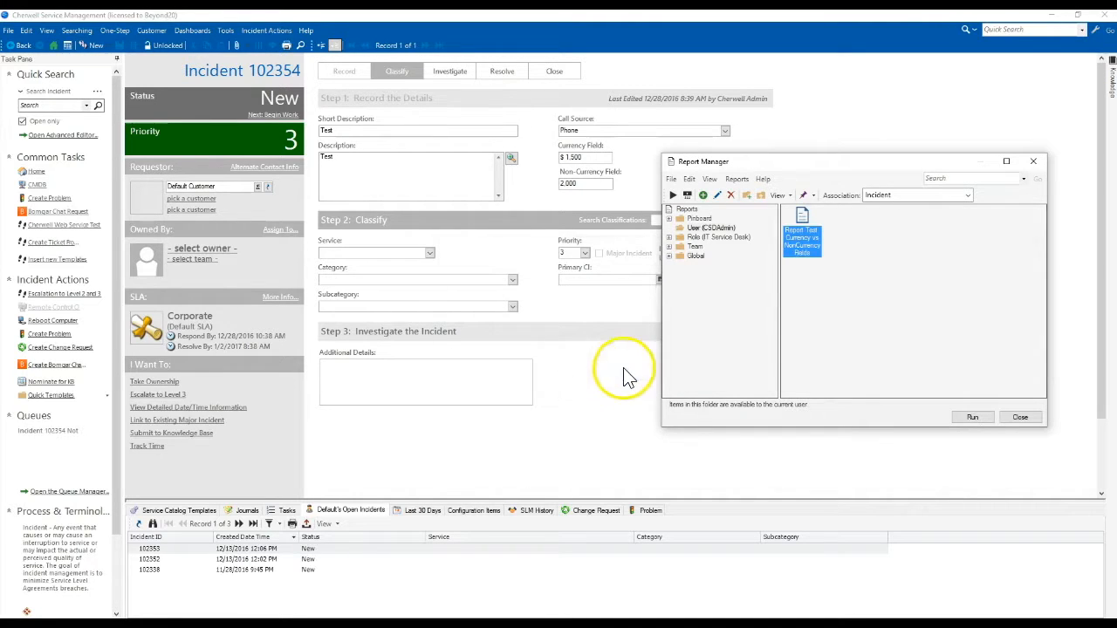
- Open the currency vs non-currency test report for design again and look through its available tables
right_click(800, 220)
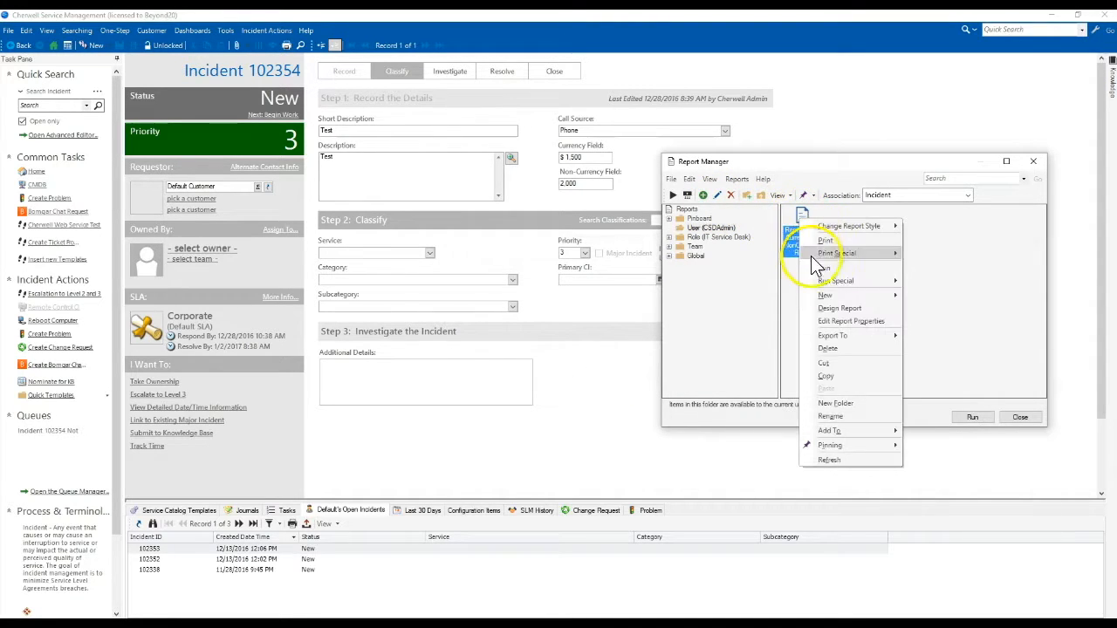
left_click(816, 304)
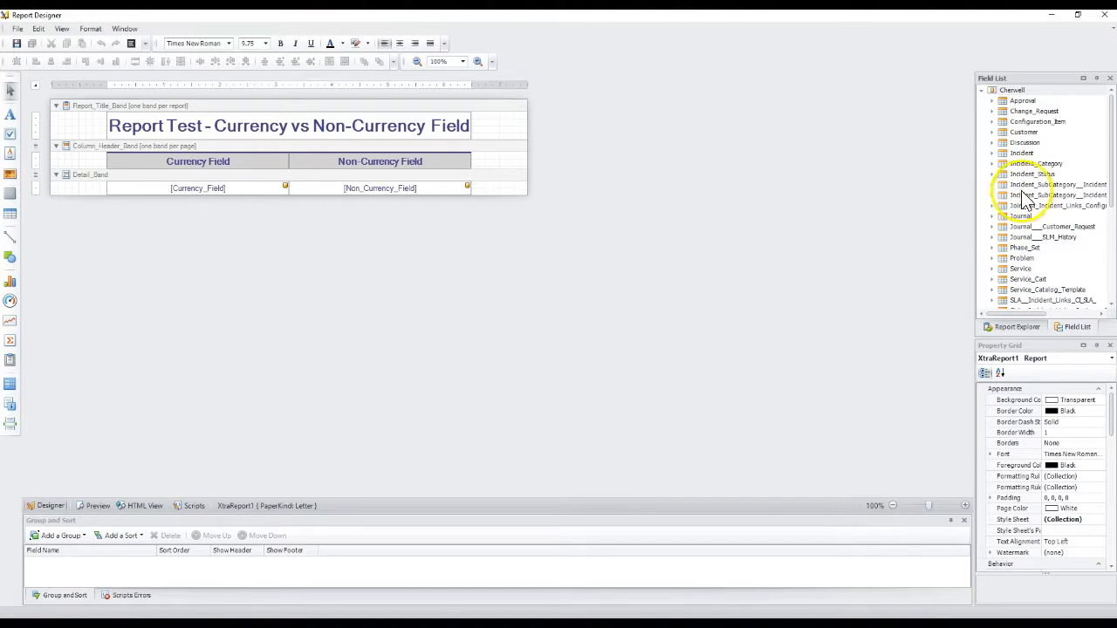
scroll(1021, 183, "down", 6)
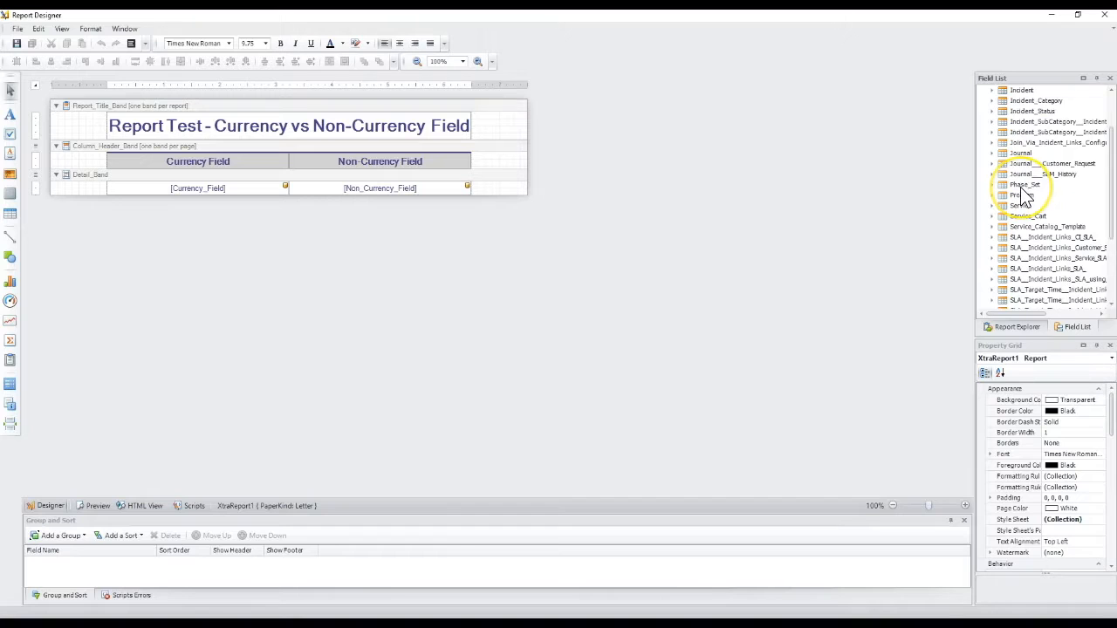
scroll(1020, 186, "up", 6)
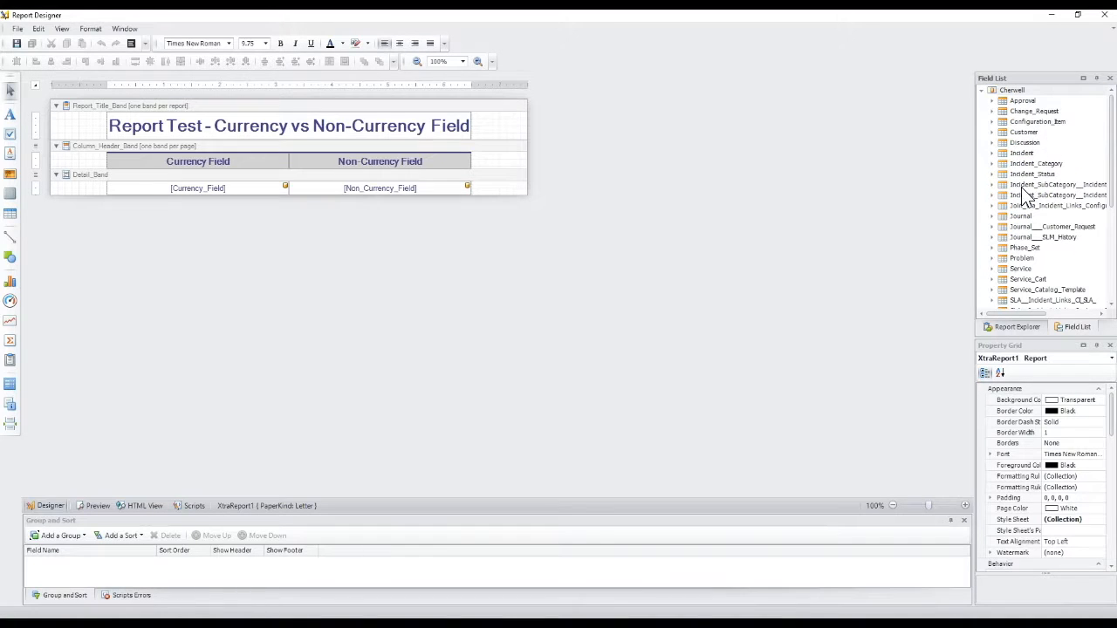
- Find the calculated field Test among the Incident fields in the field list and select it
left_click(989, 152)
scroll(1018, 183, "down", 3)
scroll(1018, 183, "down", 8)
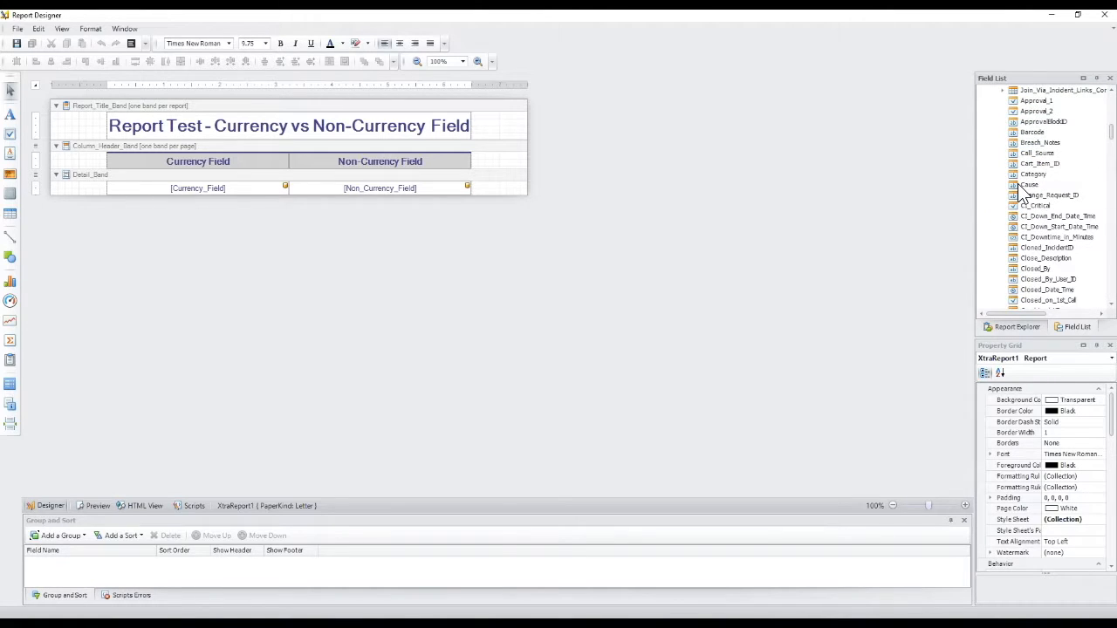
scroll(1017, 185, "down", 8)
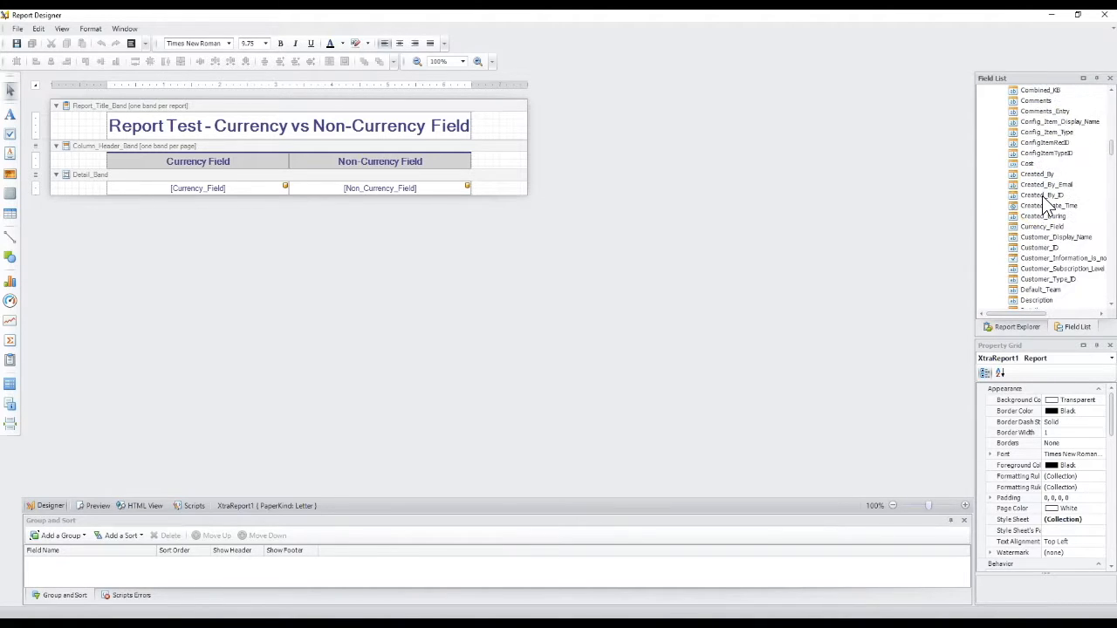
scroll(1045, 204, "down", 8)
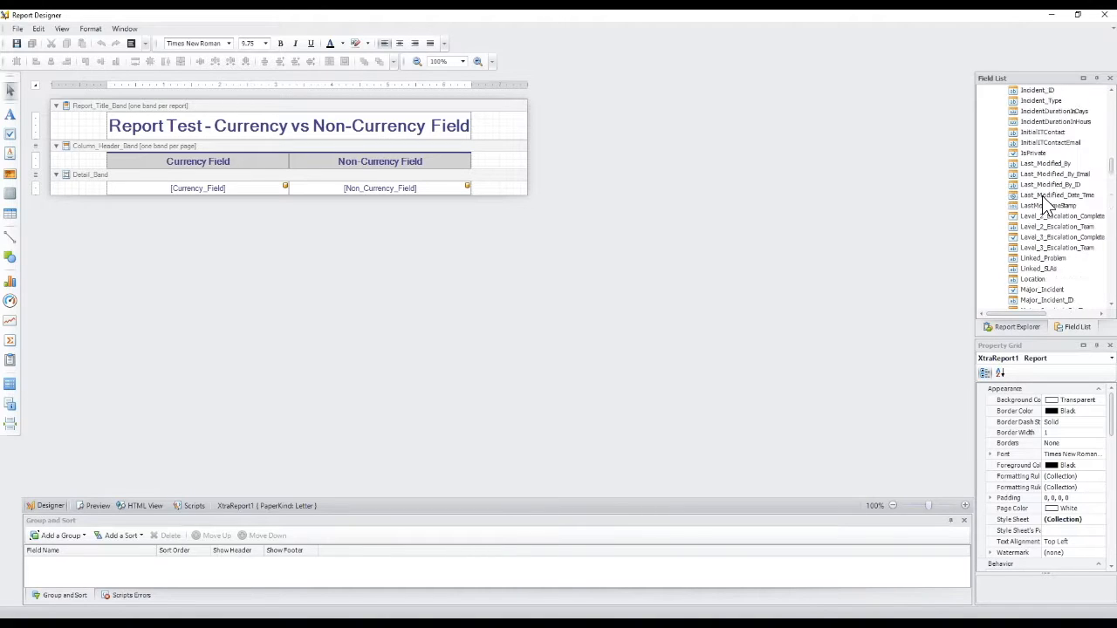
scroll(1046, 204, "down", 8)
scroll(1043, 197, "down", 8)
scroll(1044, 204, "down", 8)
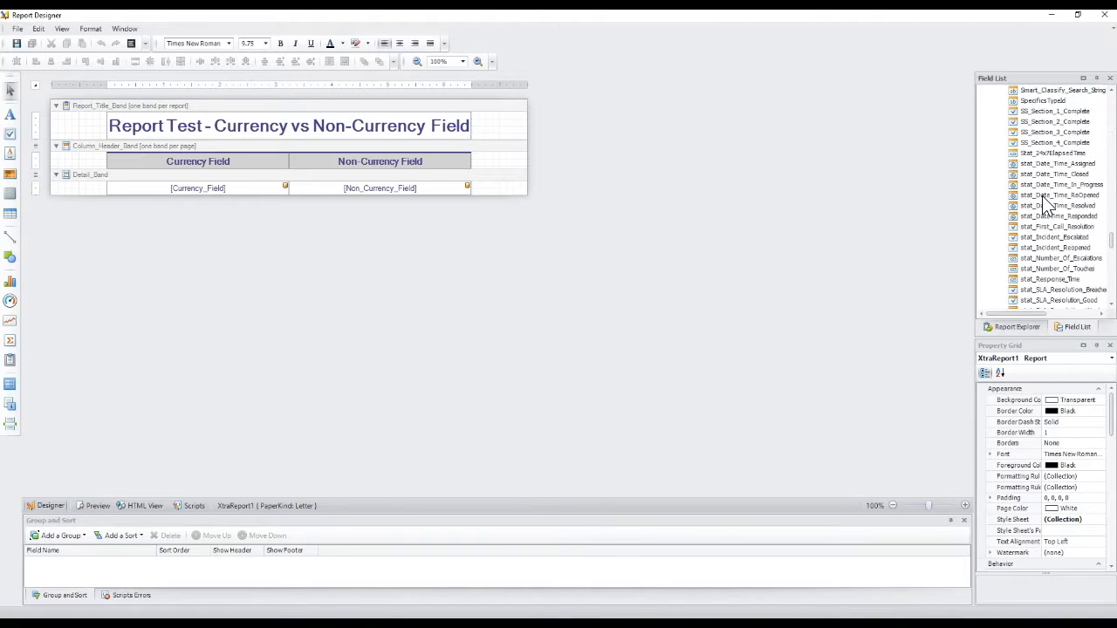
scroll(1042, 201, "down", 6)
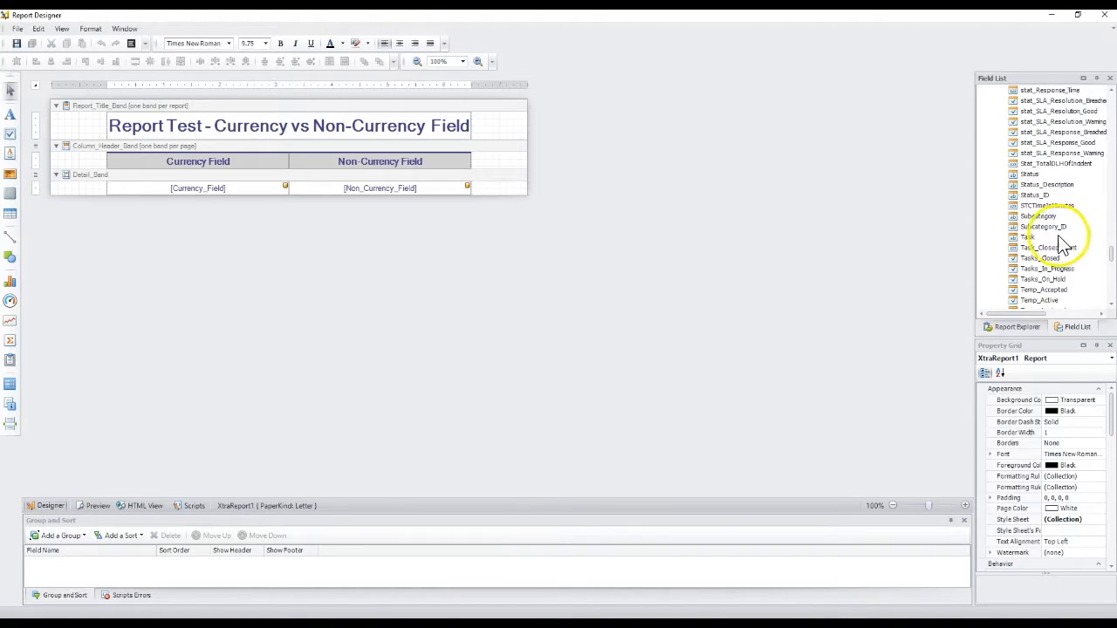
scroll(1067, 251, "down", 4)
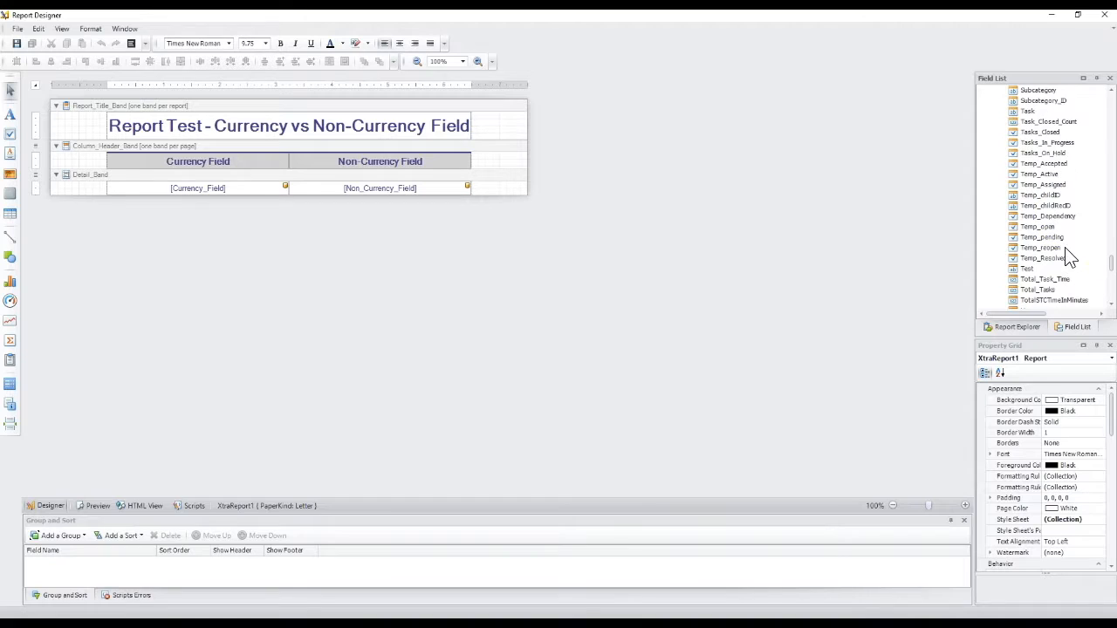
left_click(1019, 269)
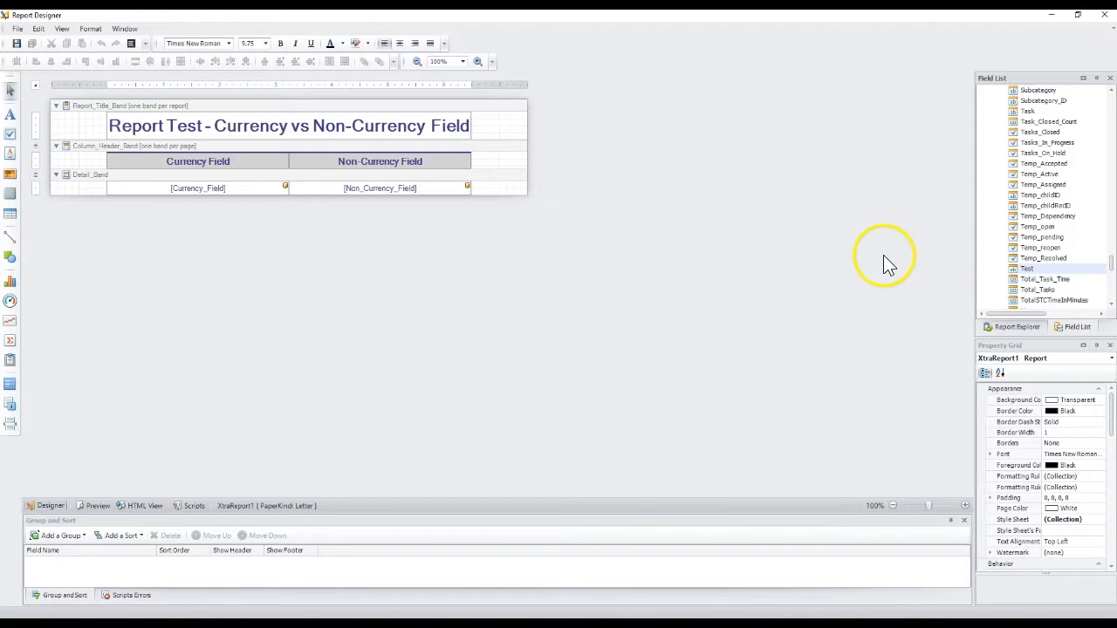
- Bind the currency field label in the detail band to the Incident table's calculated field Test
left_click(225, 187)
left_click(282, 175)
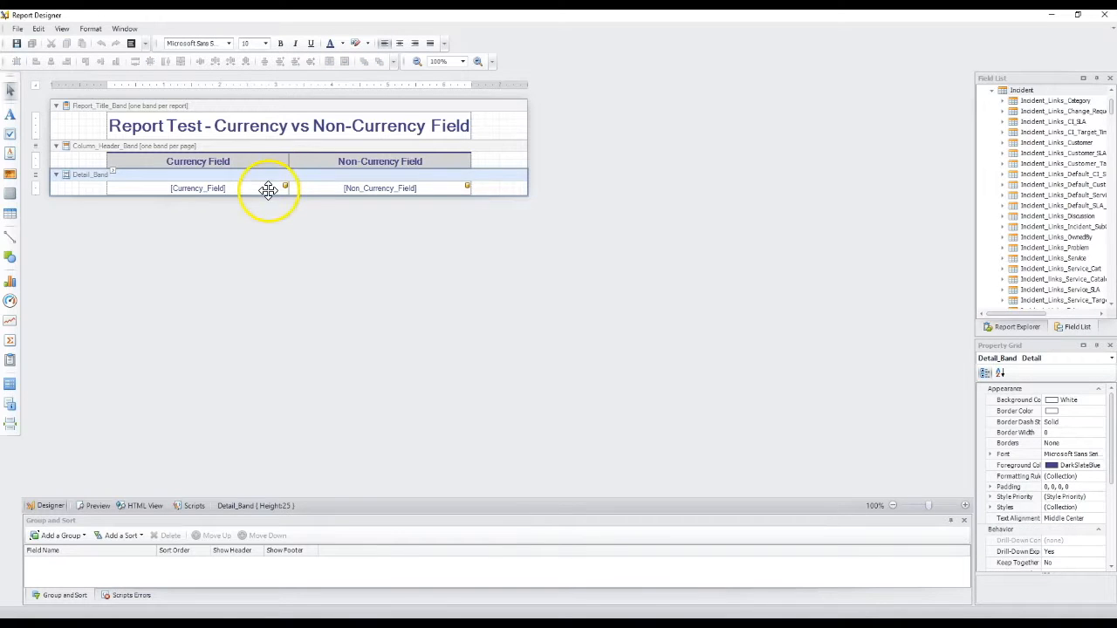
left_click(270, 185)
left_click(284, 177)
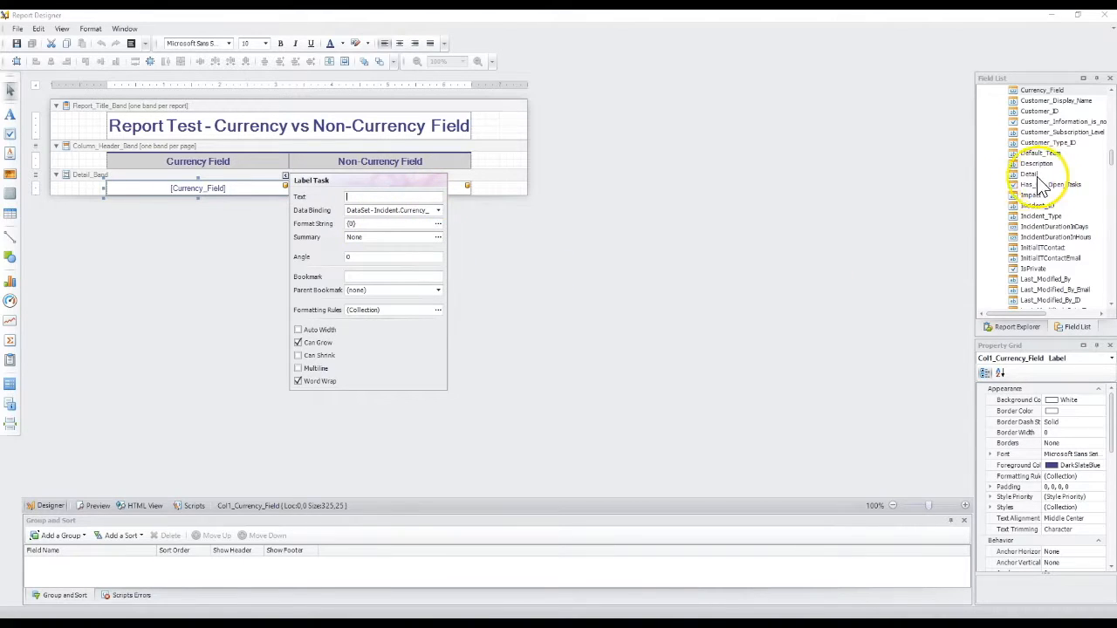
left_click(438, 211)
scroll(430, 262, "down", 8)
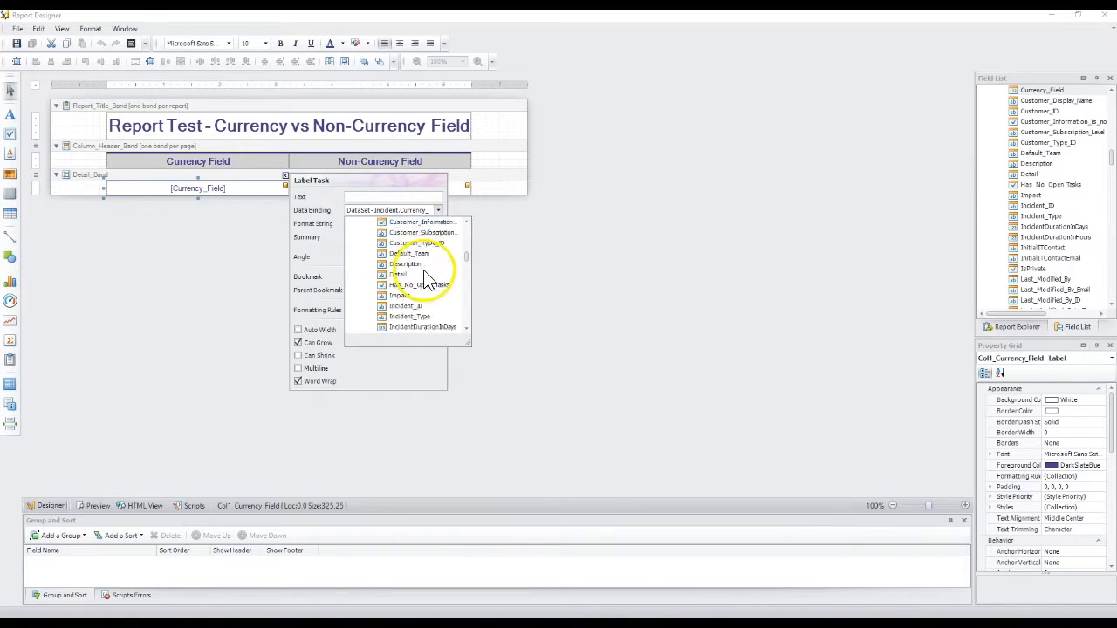
scroll(429, 275, "down", 6)
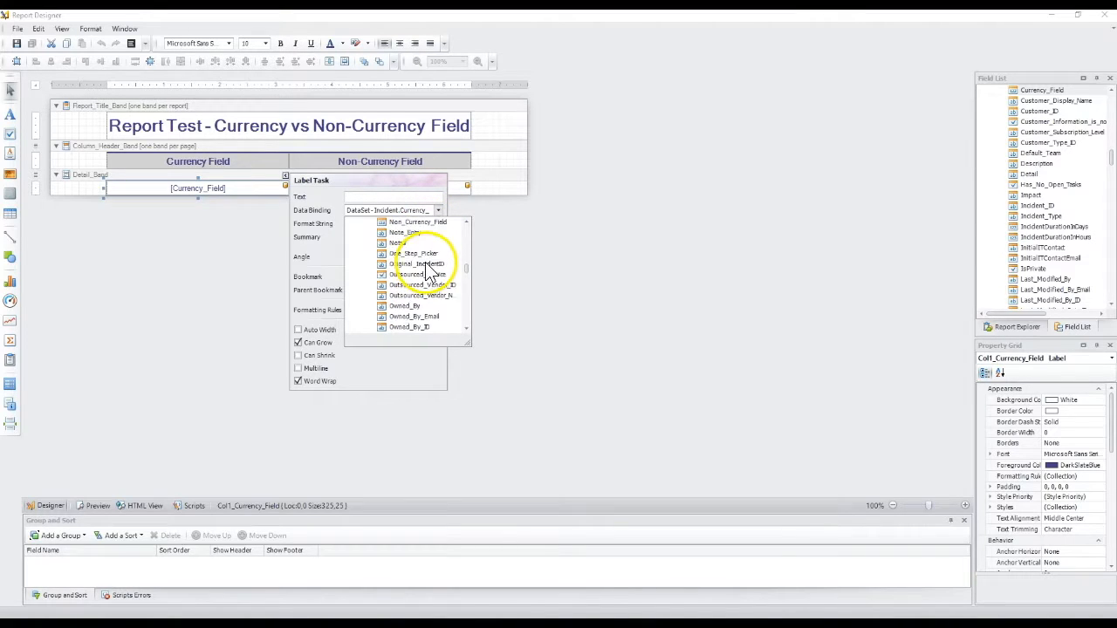
scroll(429, 275, "down", 6)
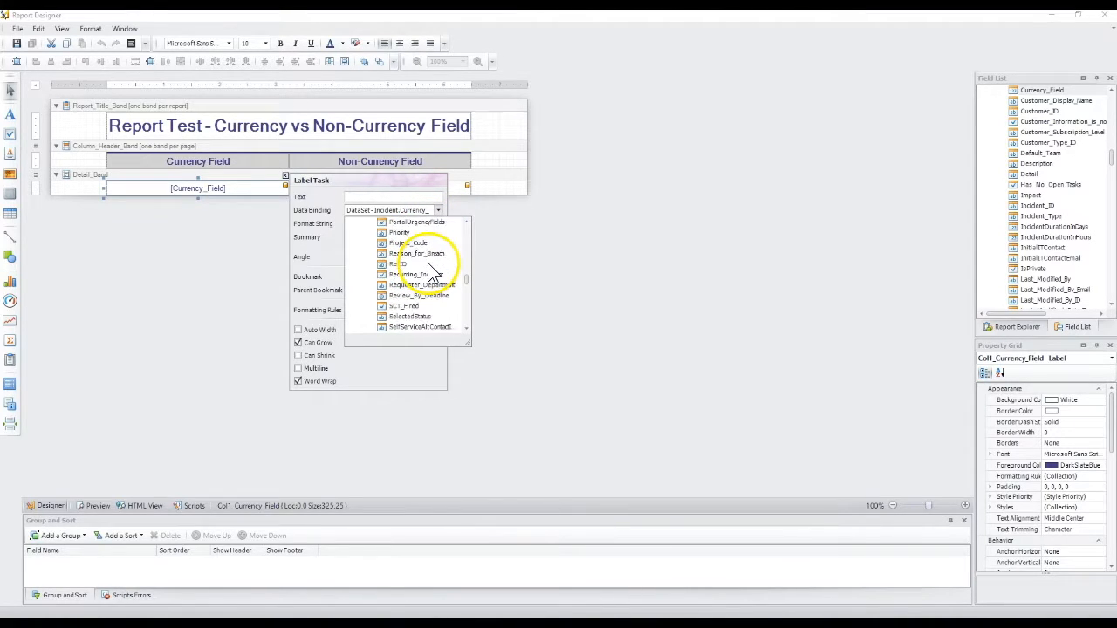
scroll(427, 267, "down", 4)
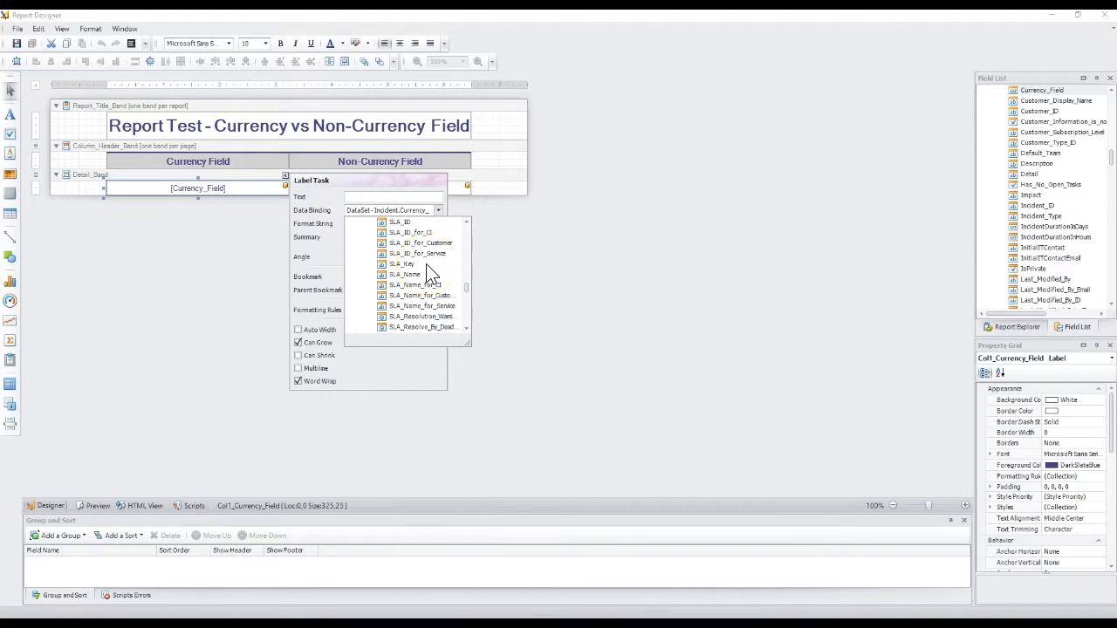
scroll(428, 269, "down", 5)
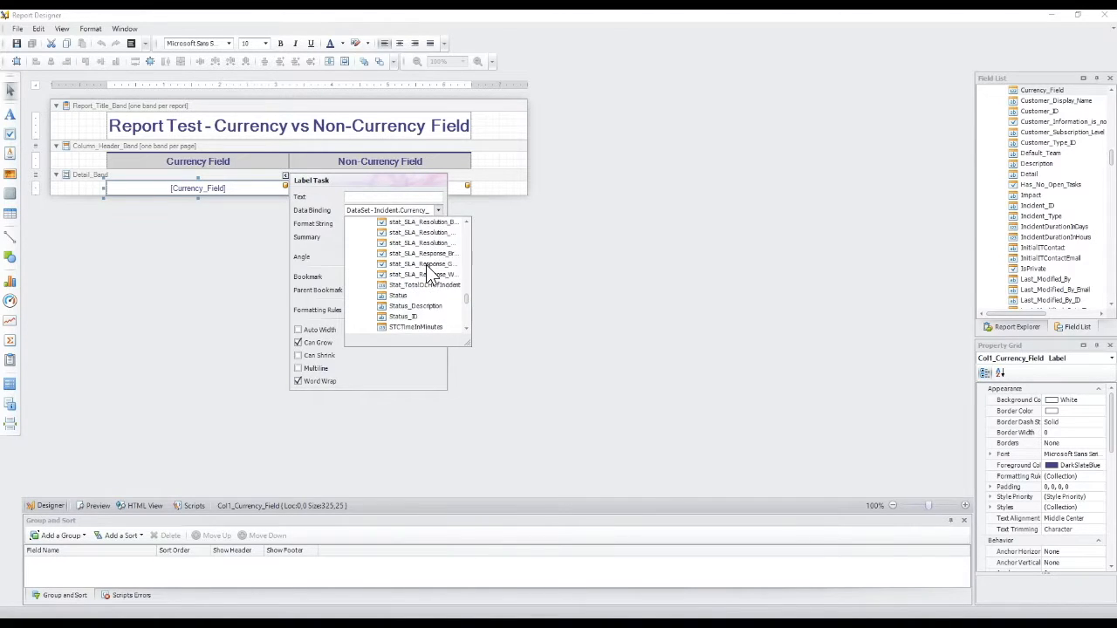
scroll(412, 266, "down", 3)
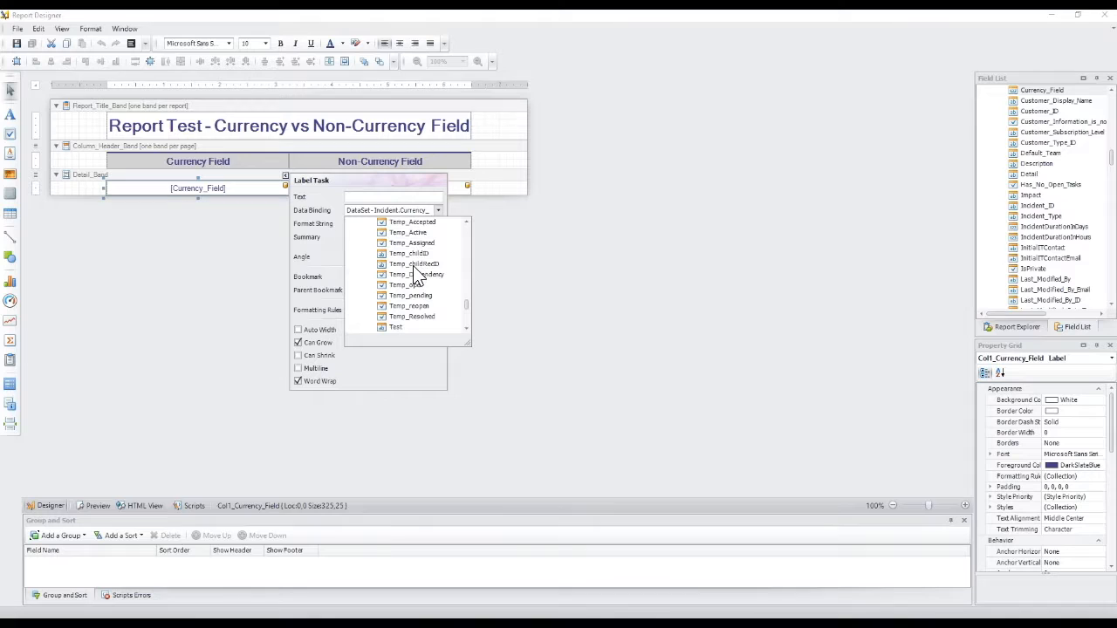
left_click(397, 327)
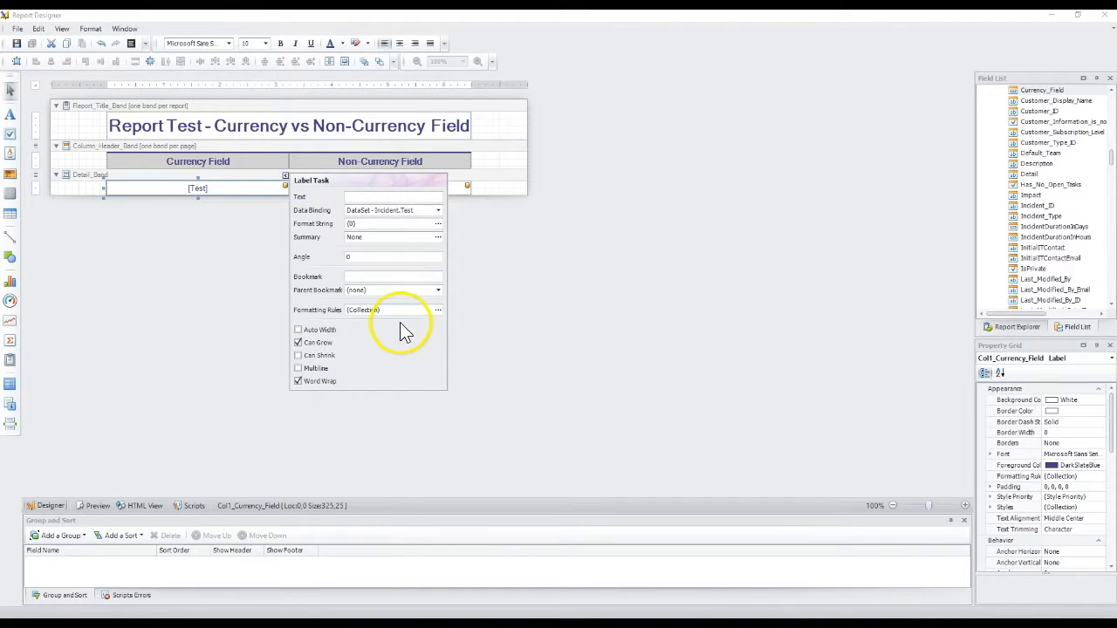
- Look through the tables available for the label's data binding, checking the fields of Approval and expanding Incident
left_click(438, 211)
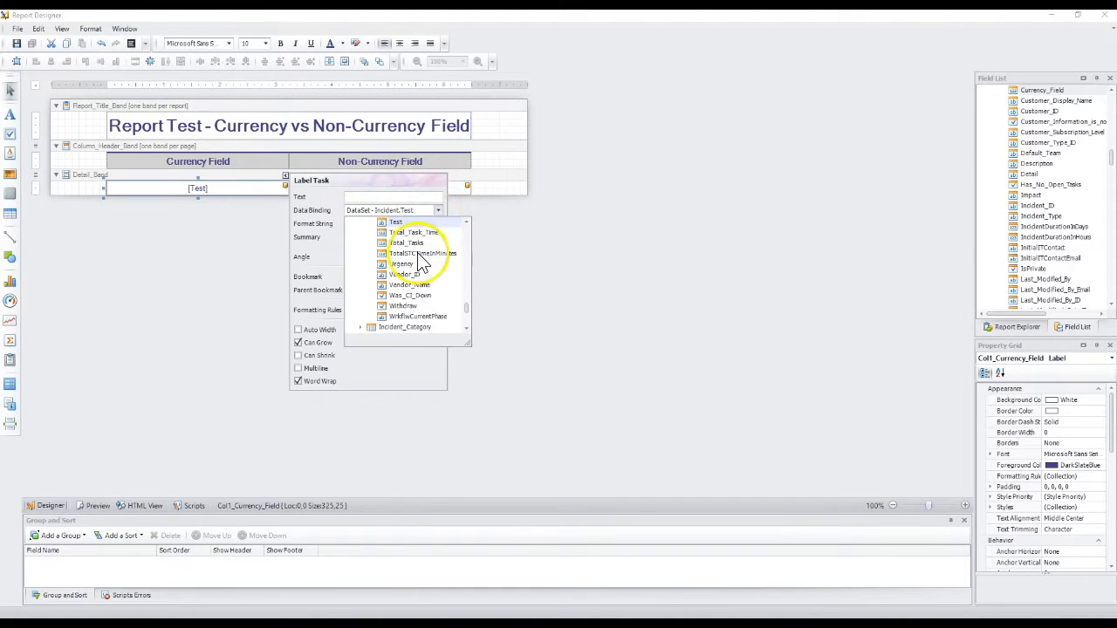
scroll(417, 253, "up", 3)
scroll(417, 253, "up", 15)
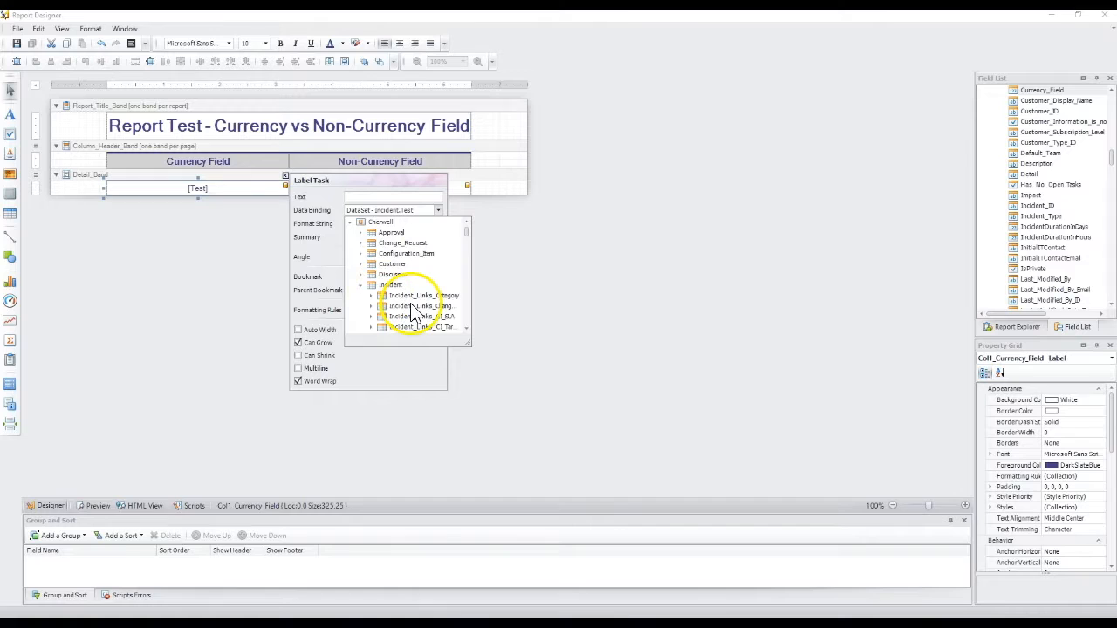
left_click(366, 286)
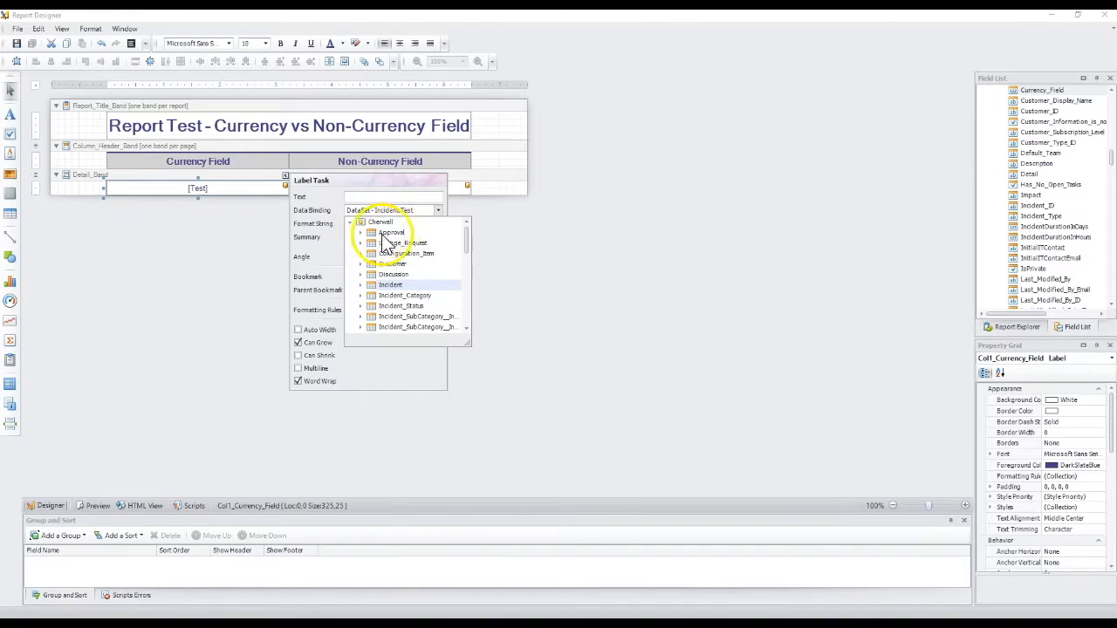
left_click(360, 232)
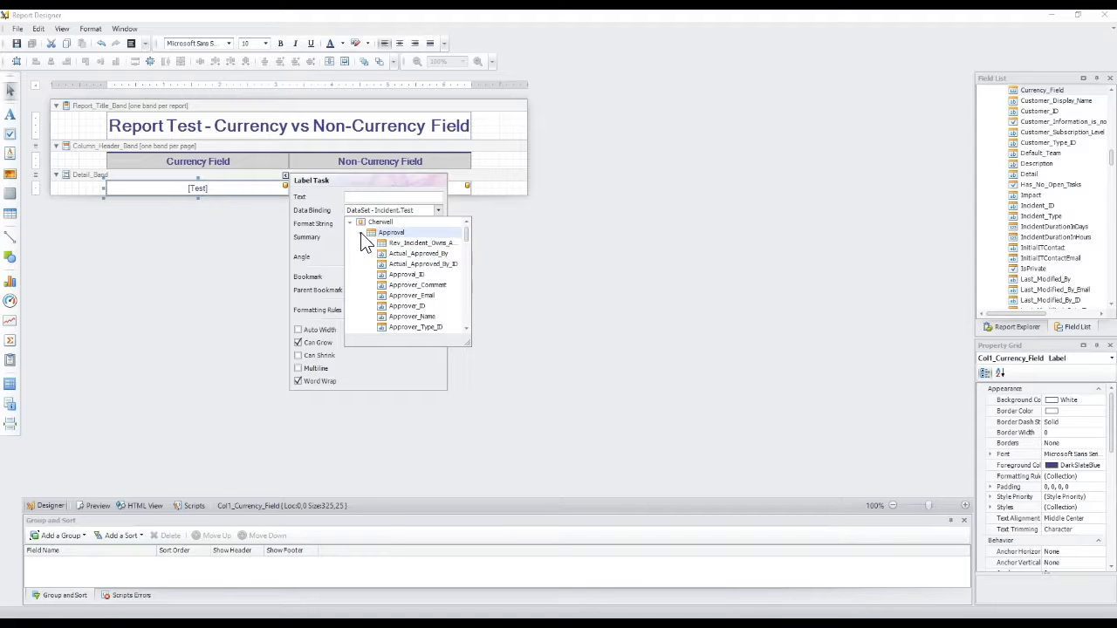
left_click(361, 232)
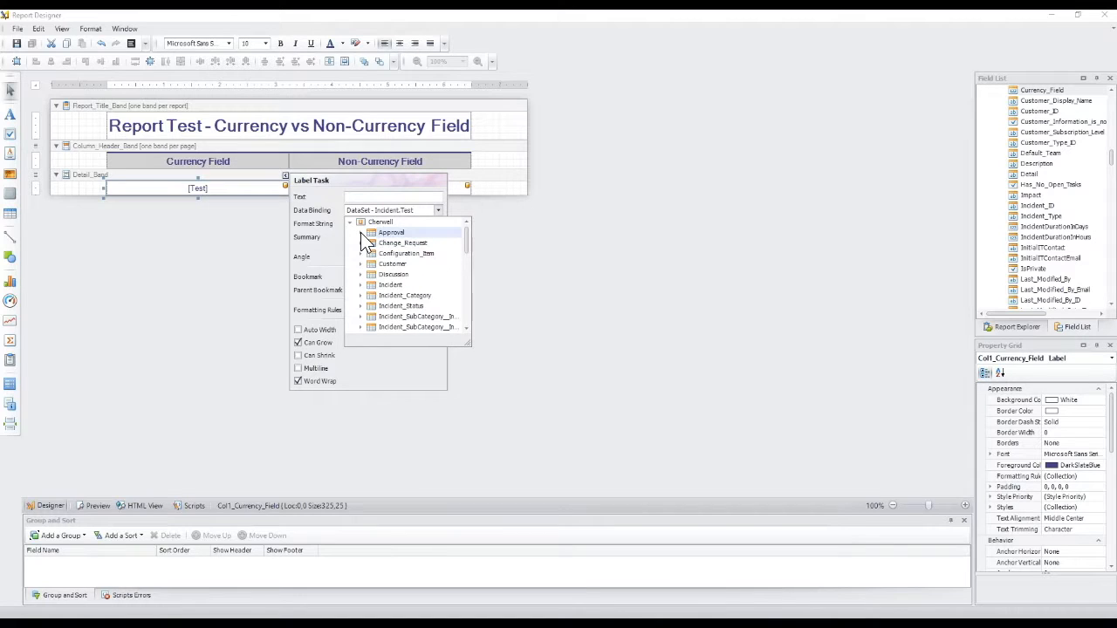
left_click(360, 285)
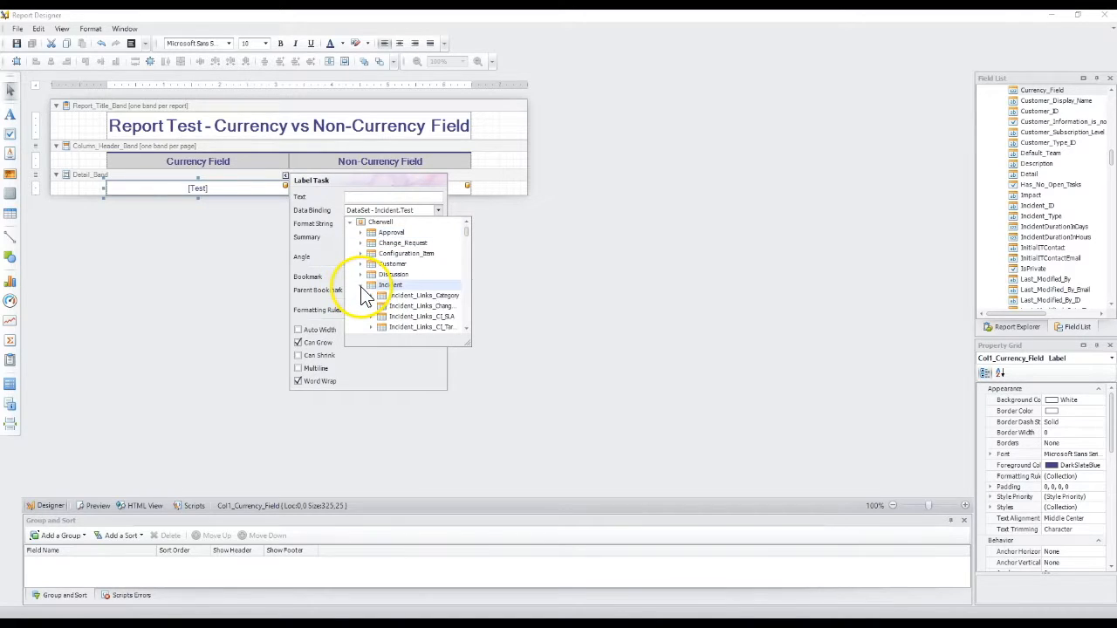
- Examine the related tables under Incident, including the fields of Incident_Owns_Approvals, and leave the label's data binding list
scroll(417, 313, "down", 2)
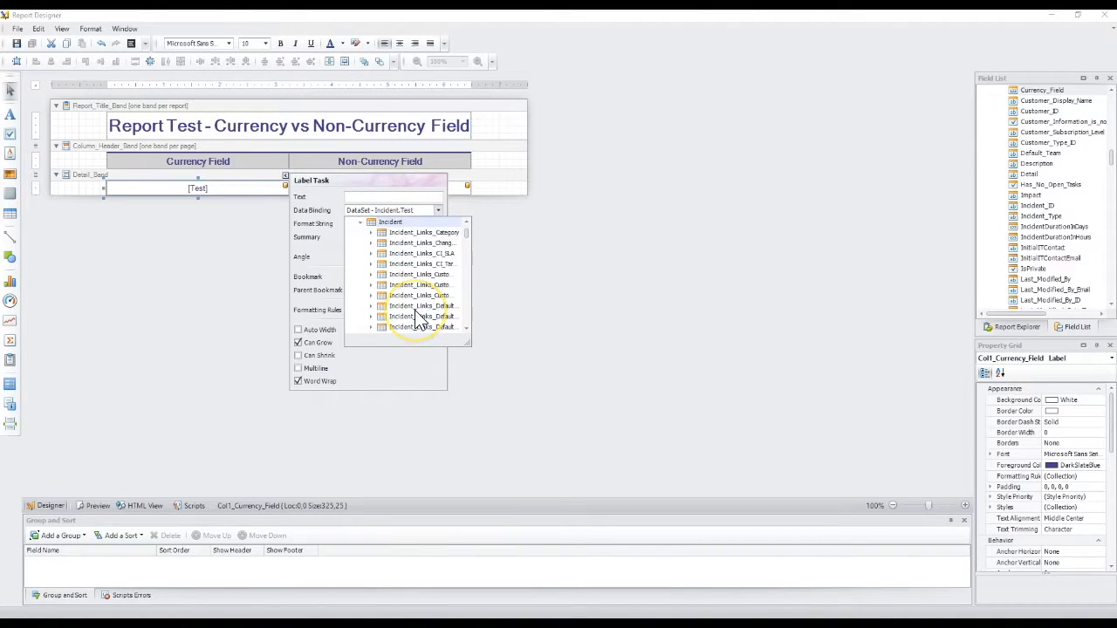
scroll(417, 320, "down", 8)
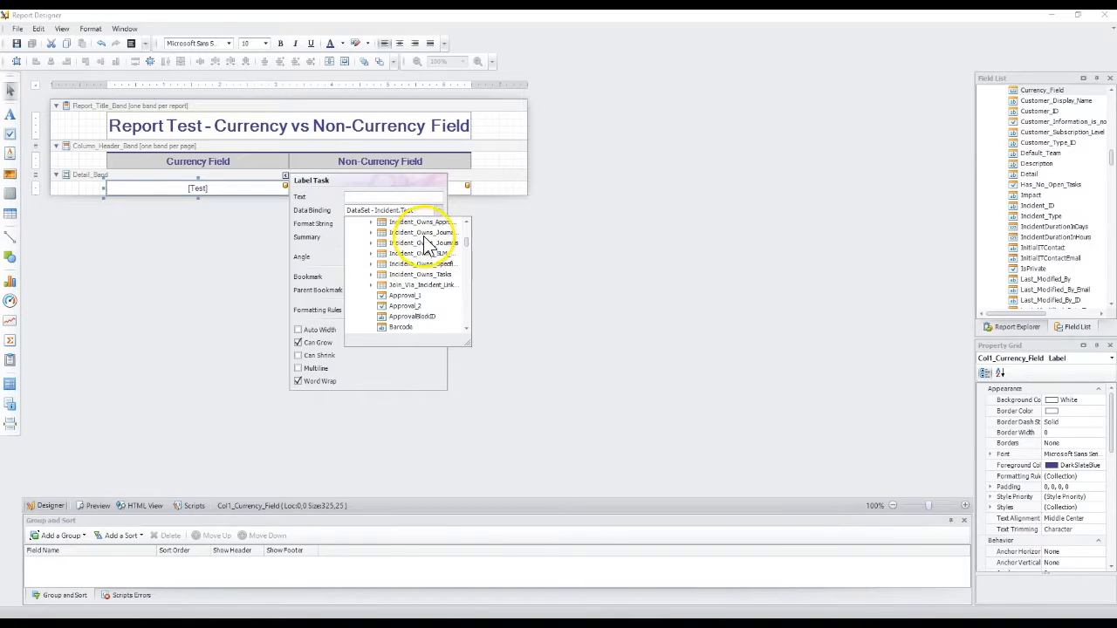
left_click(376, 226)
left_click(373, 225)
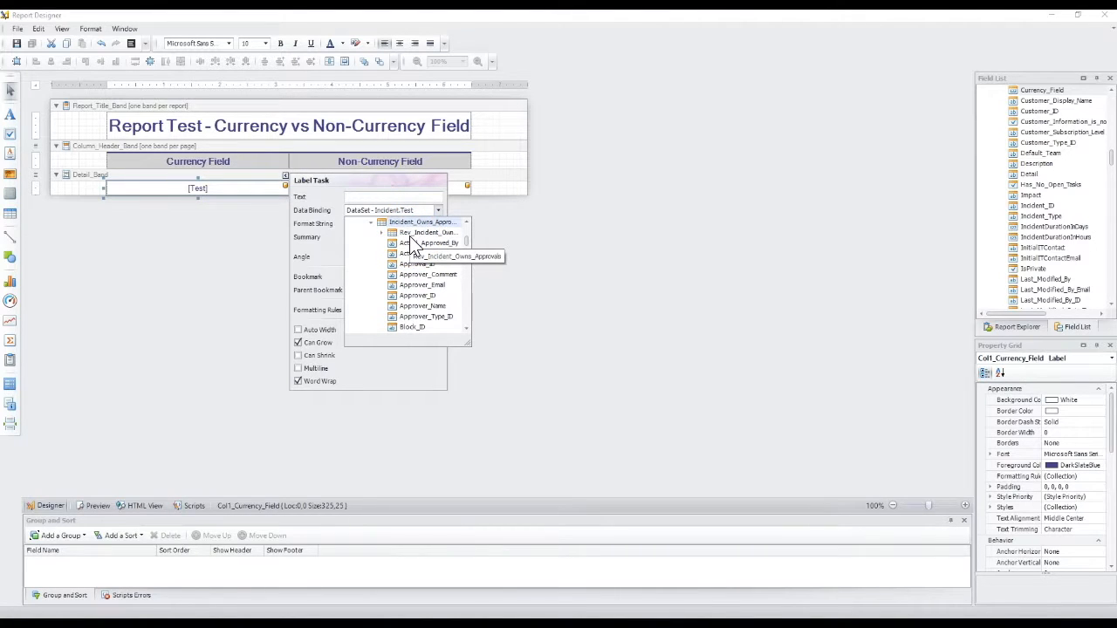
scroll(409, 235, "up", 2)
scroll(419, 262, "up", 2)
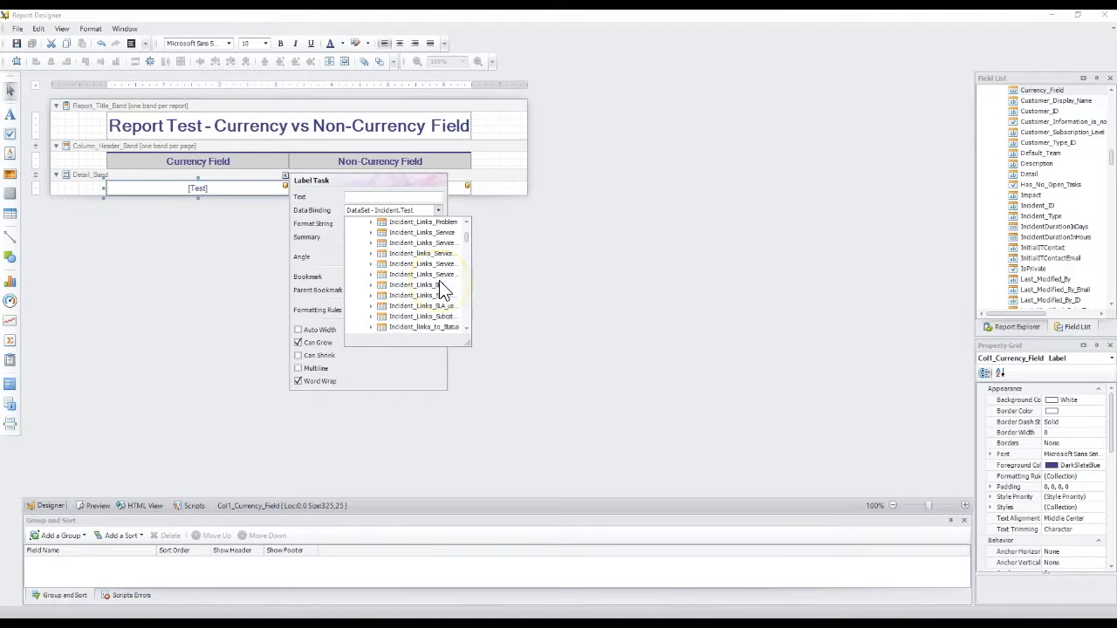
scroll(428, 288, "up", 2)
scroll(417, 289, "up", 3)
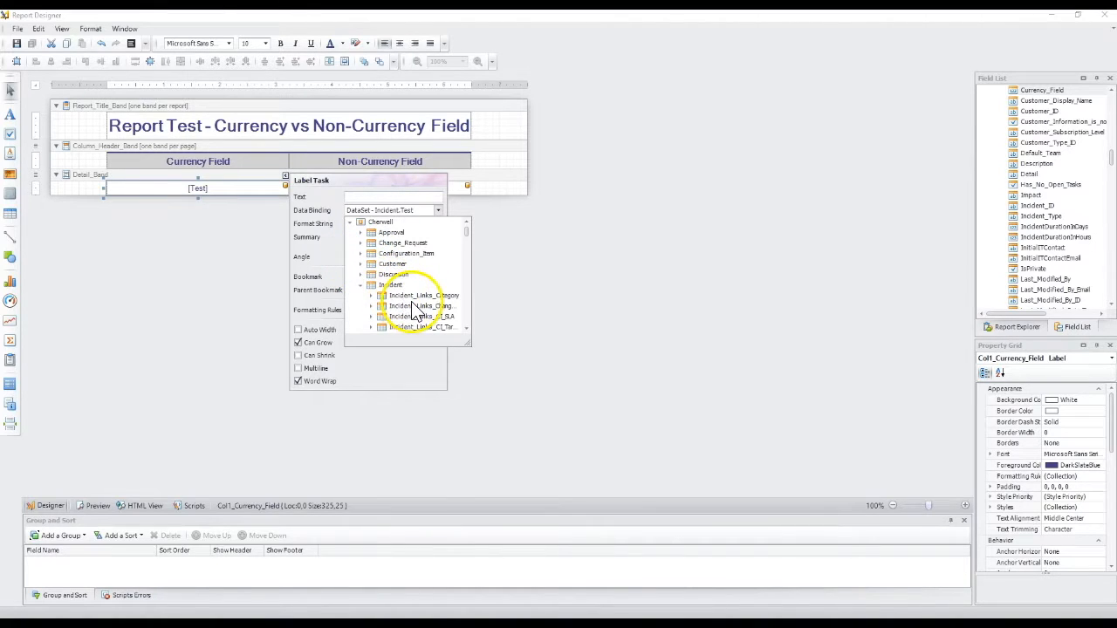
scroll(412, 314, "down", 1)
scroll(412, 315, "down", 1)
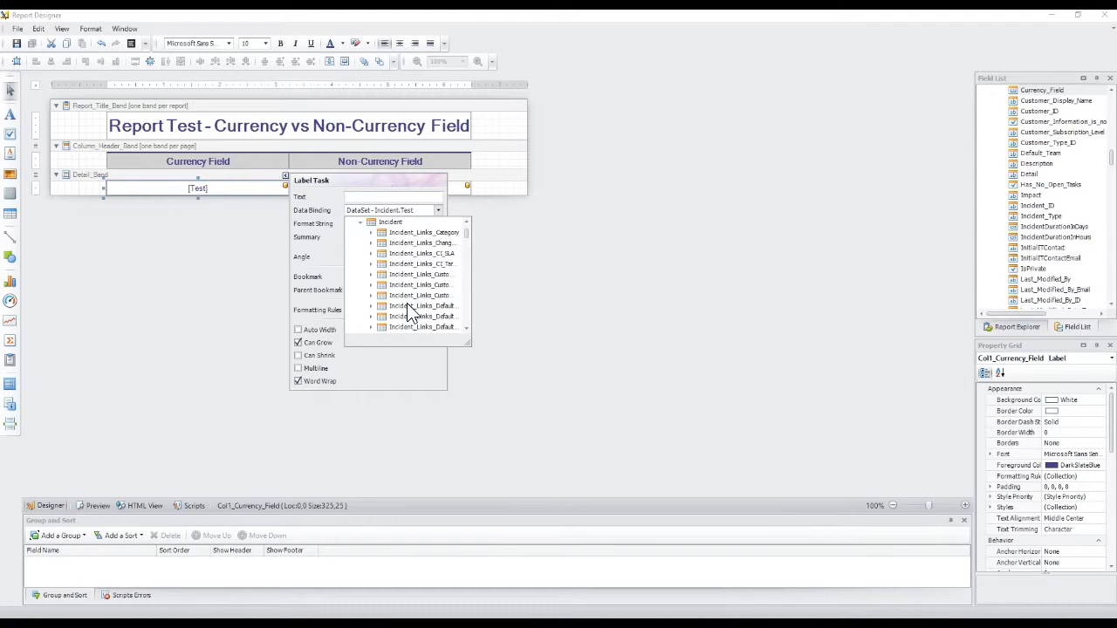
left_click(317, 231)
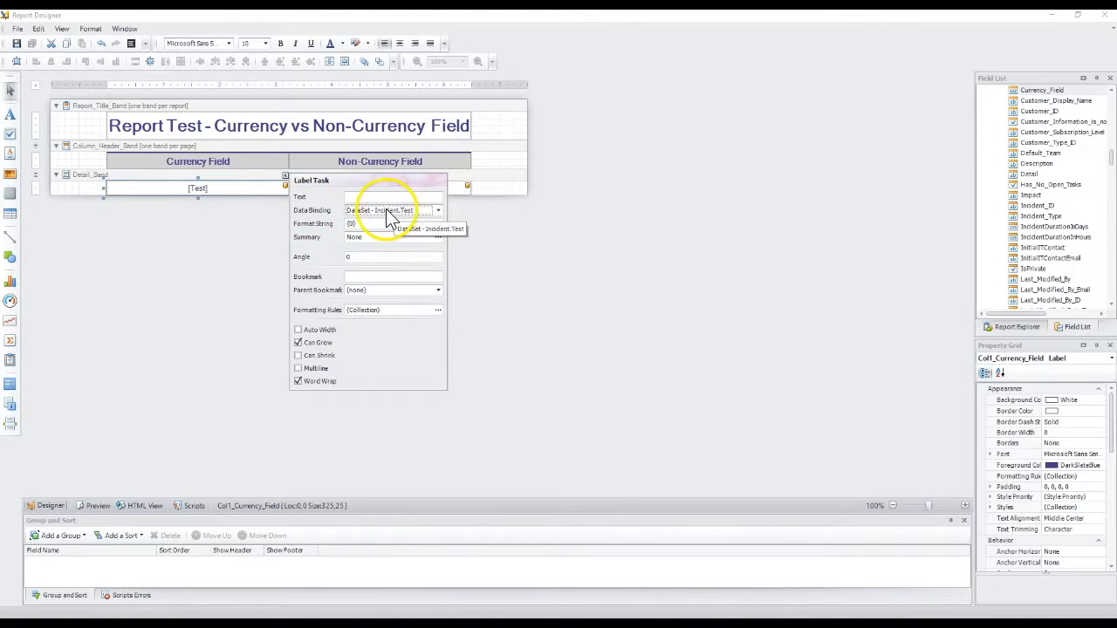
left_click(359, 195)
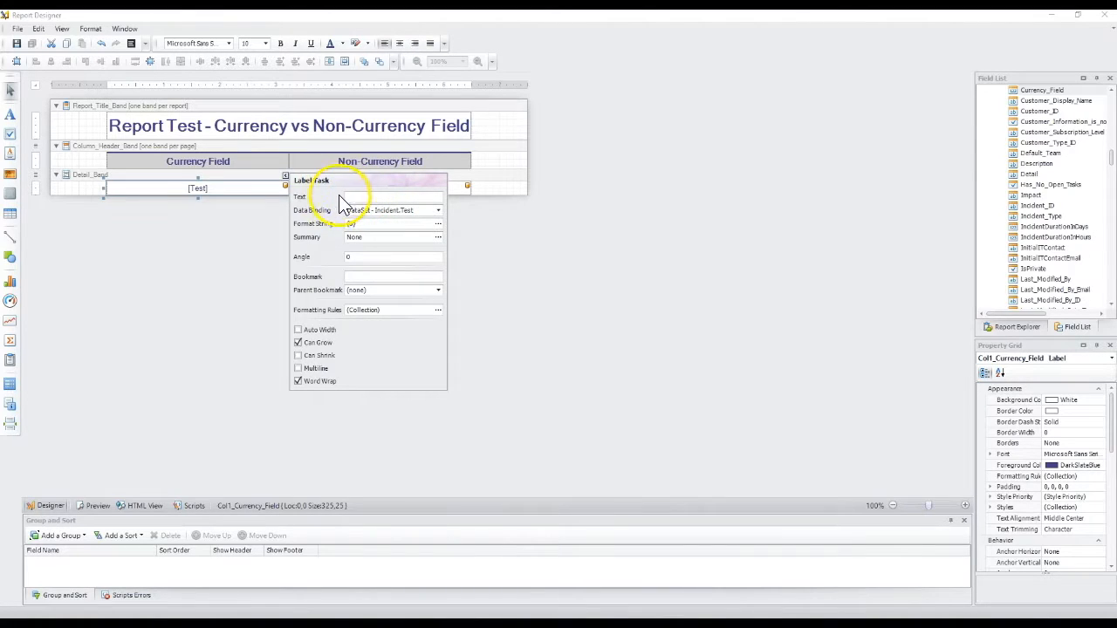
- Inspect the text and data binding settings of the Currency Field column header label and close them
left_click(207, 166)
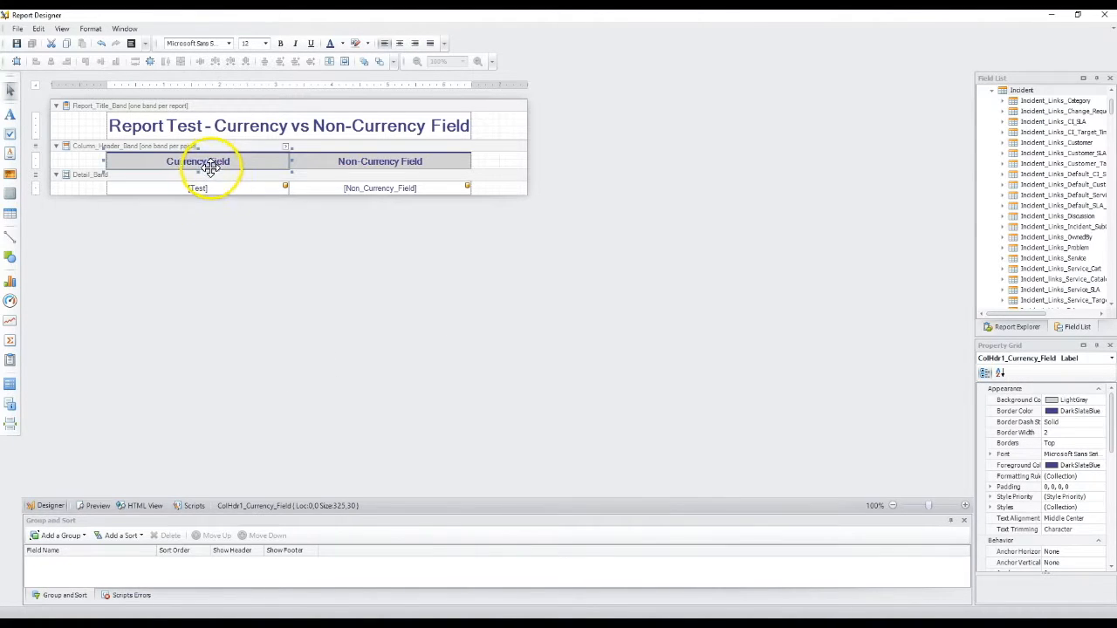
left_click(285, 148)
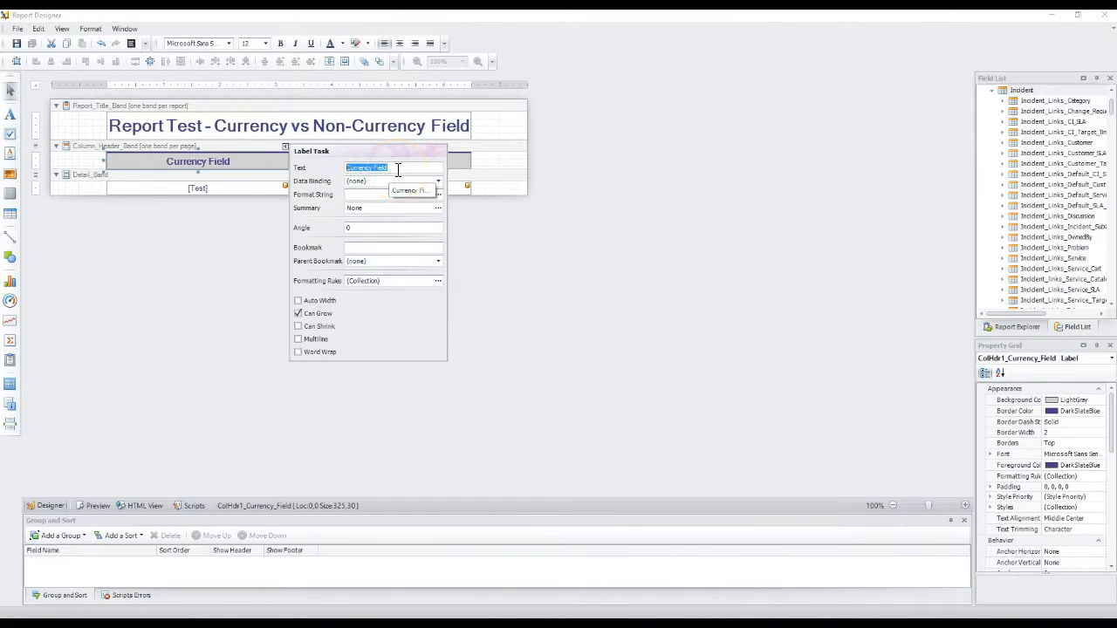
left_click_drag(398, 170, 335, 169)
left_click(490, 160)
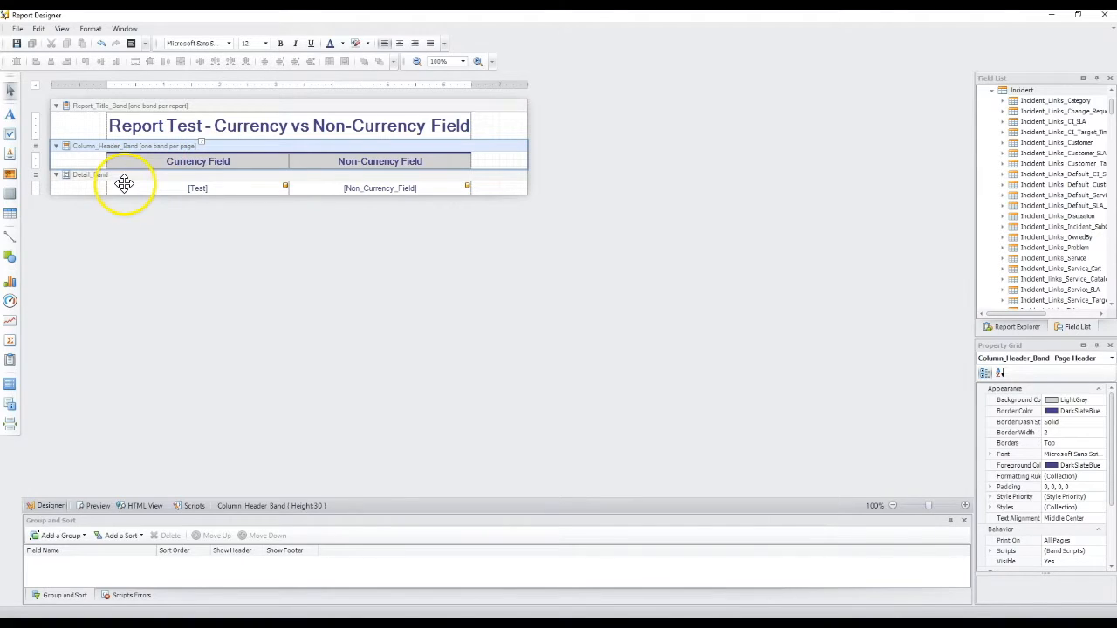
- Insert a GroupHeader band above the report's detail band
left_click(514, 190)
left_click(507, 169)
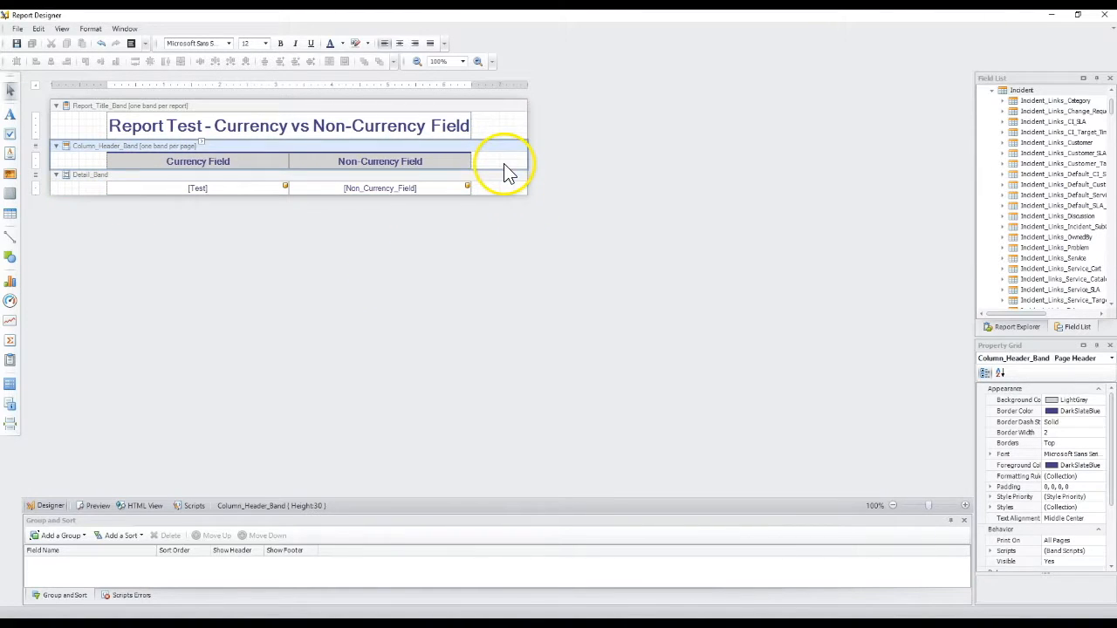
left_click(498, 190)
right_click(497, 190)
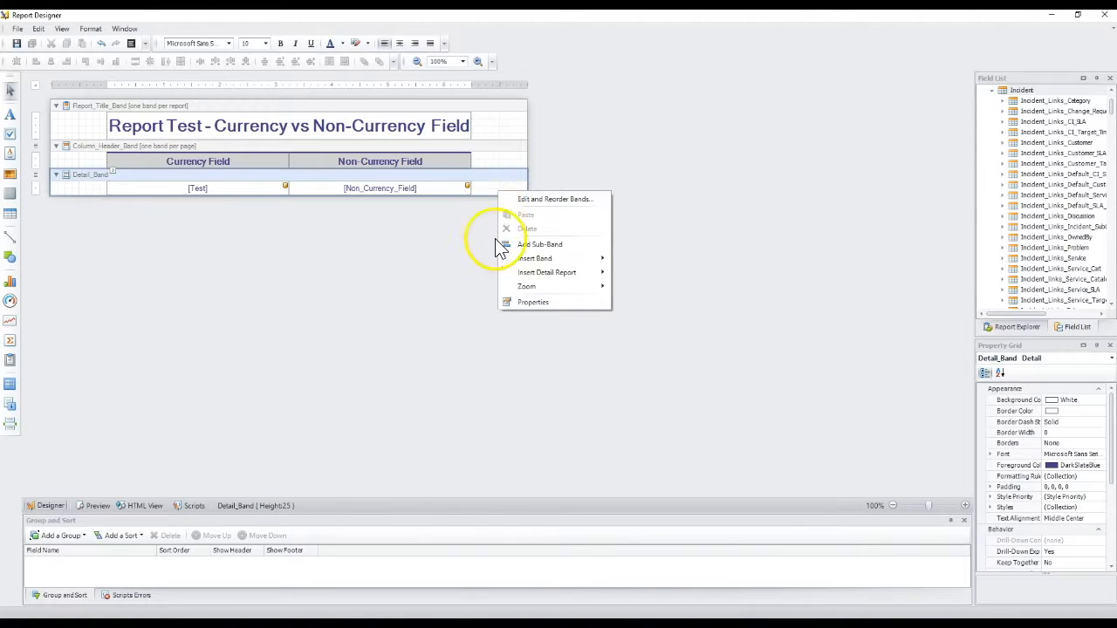
mouse_move(528, 262)
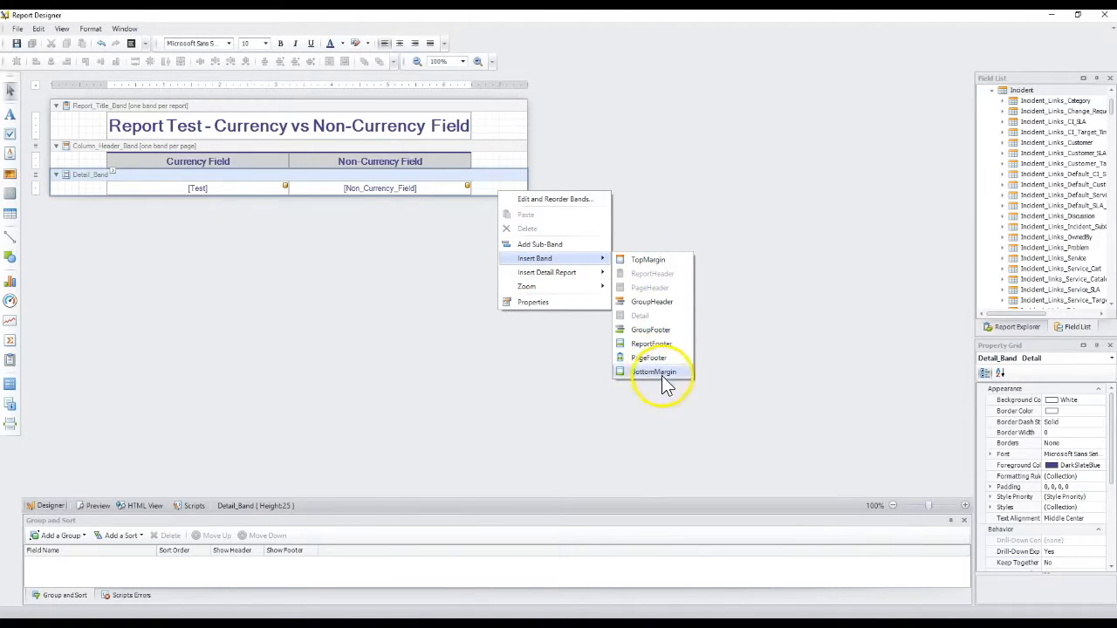
left_click(678, 302)
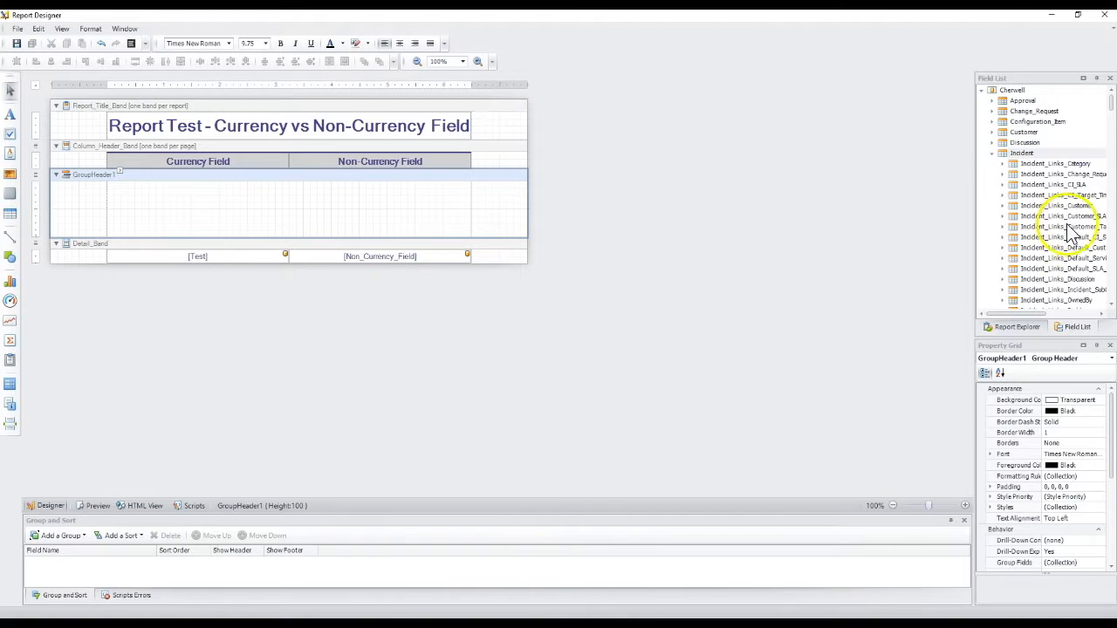
- Place the Incident field ApprovalBlockID as a label in the upper-left corner of the group header band
scroll(997, 201, "down", 10)
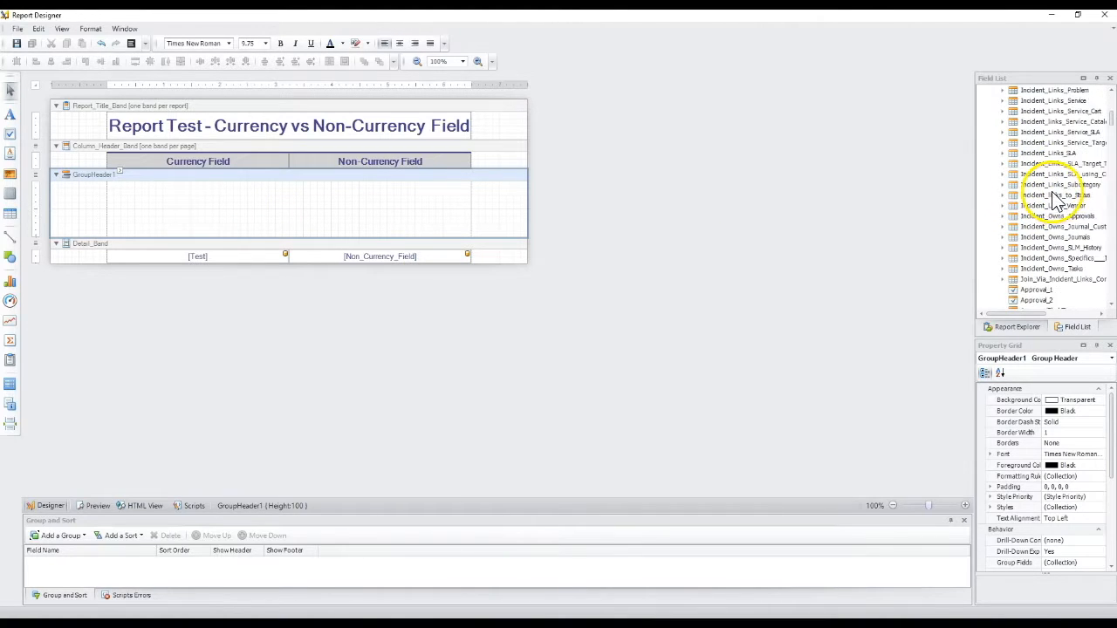
left_click_drag(1034, 218, 135, 192)
left_click(269, 227)
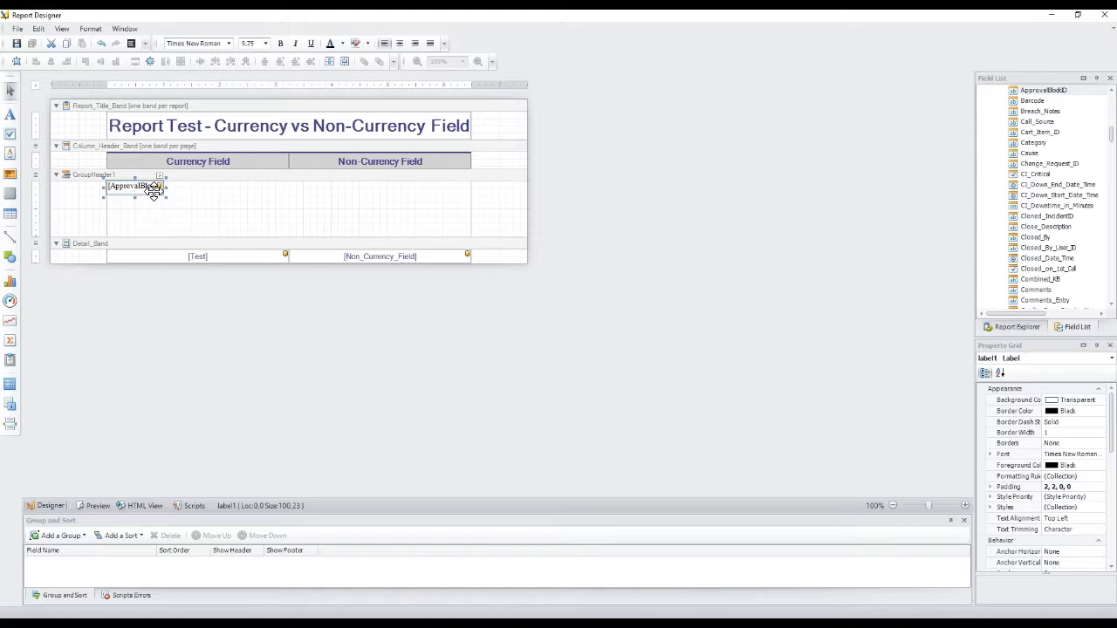
left_click(143, 192)
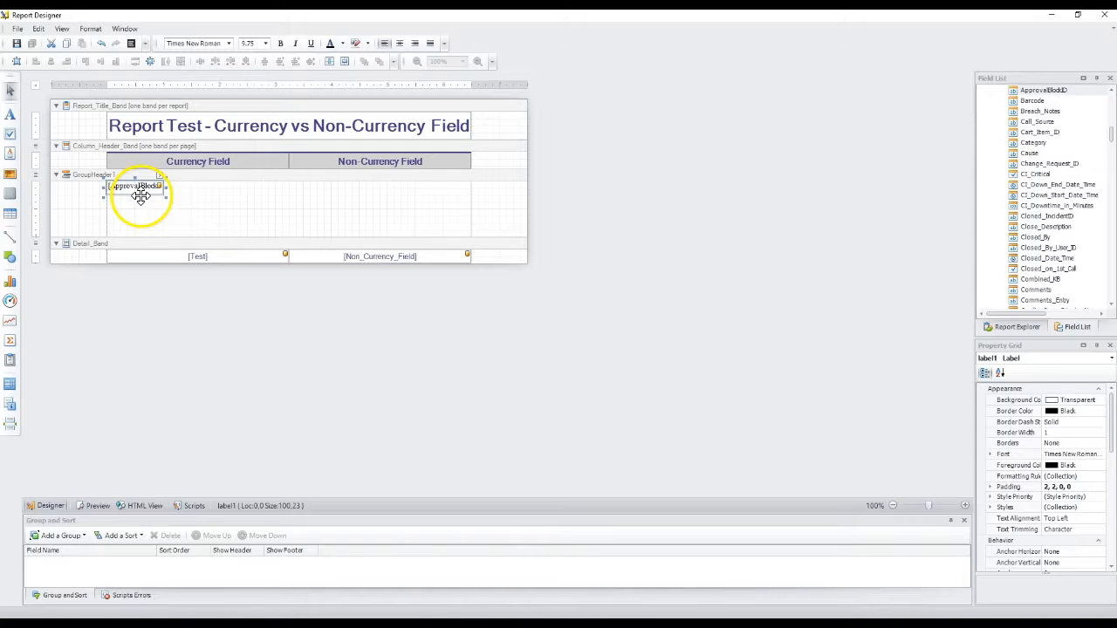
left_click(194, 202)
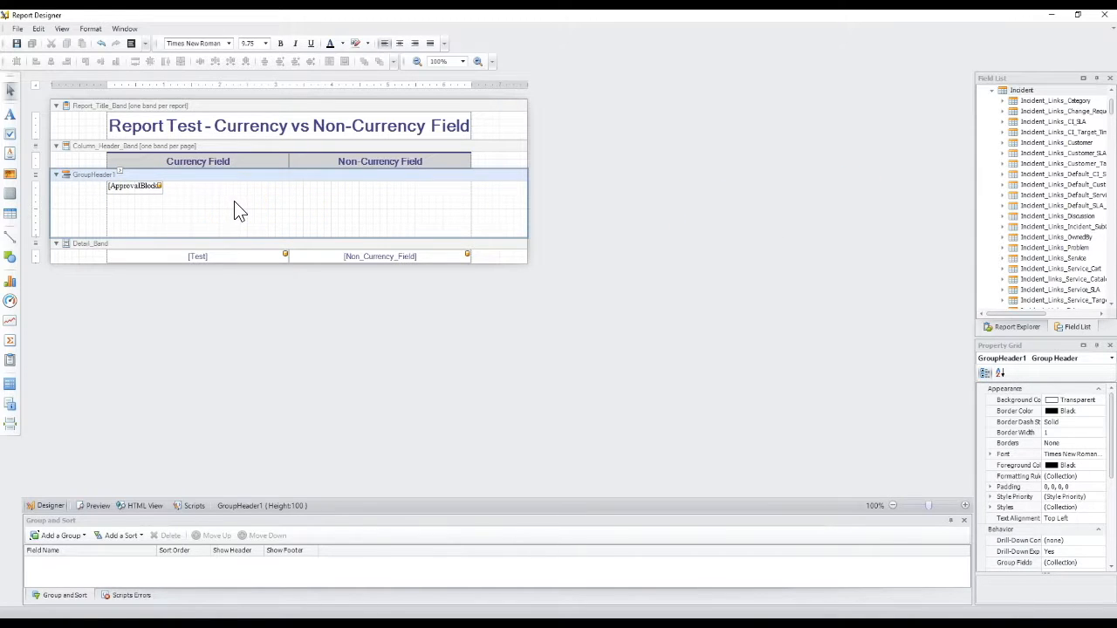
left_click(485, 256)
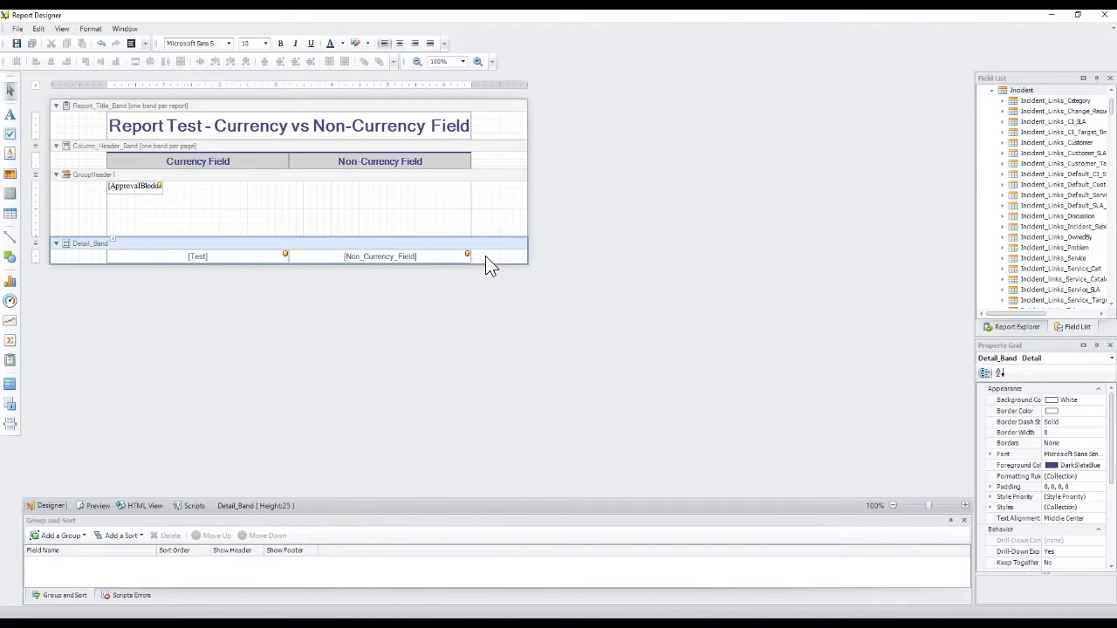
- Inspect the style assignment of the group header band
left_click(512, 165)
left_click(428, 211)
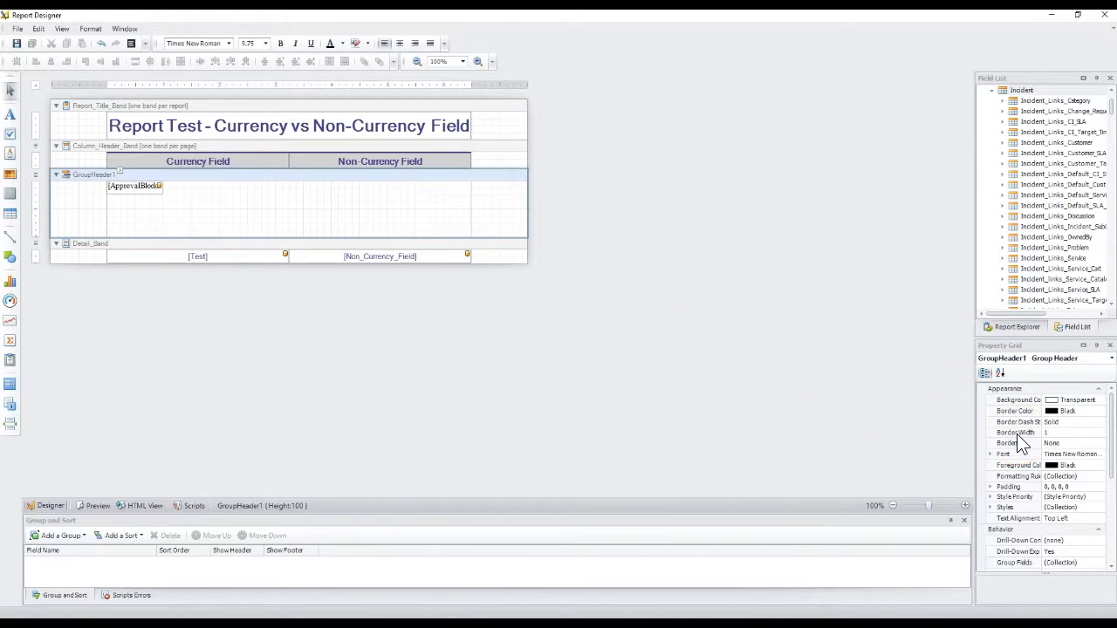
left_click(990, 507)
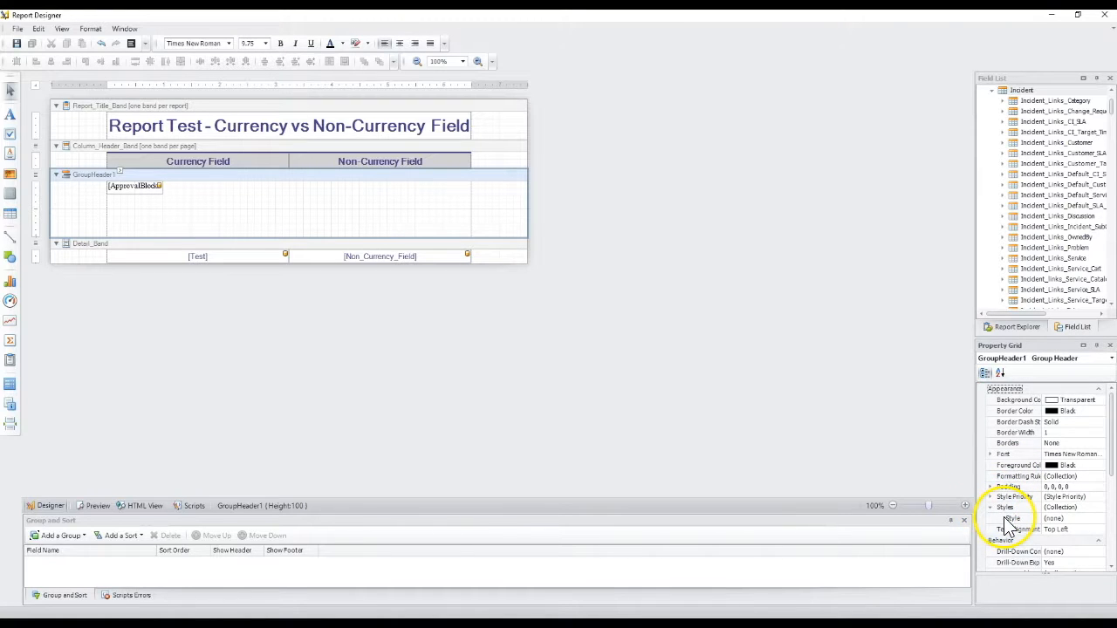
- Examine the even, odd and general style assignments of the report's detail band
left_click(483, 257)
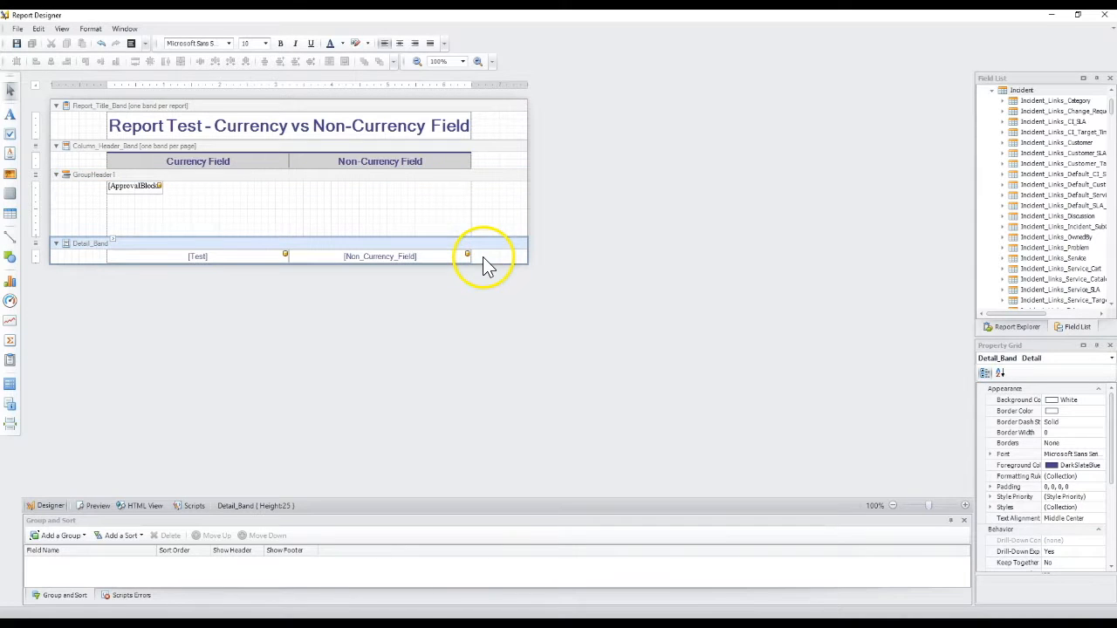
left_click(991, 507)
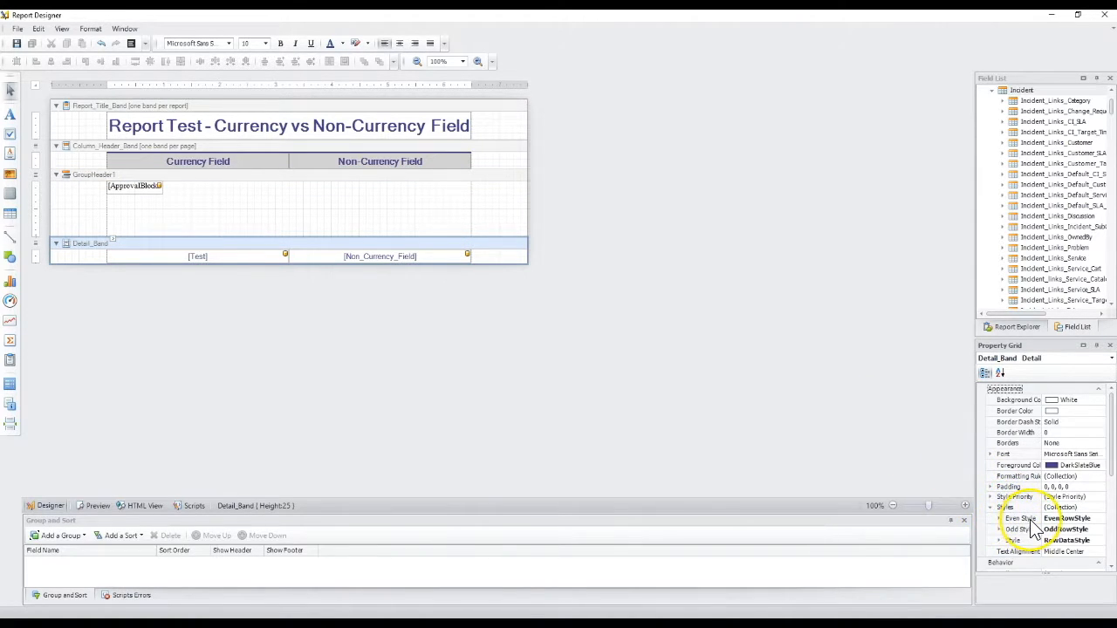
left_click(1019, 529)
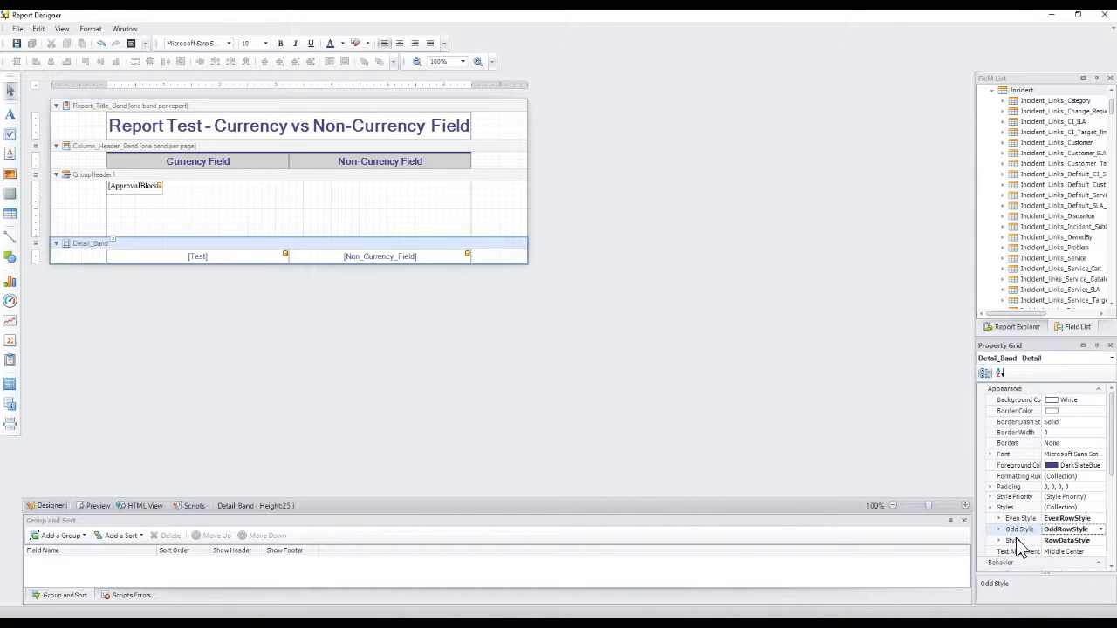
left_click(1014, 541)
left_click(1019, 520)
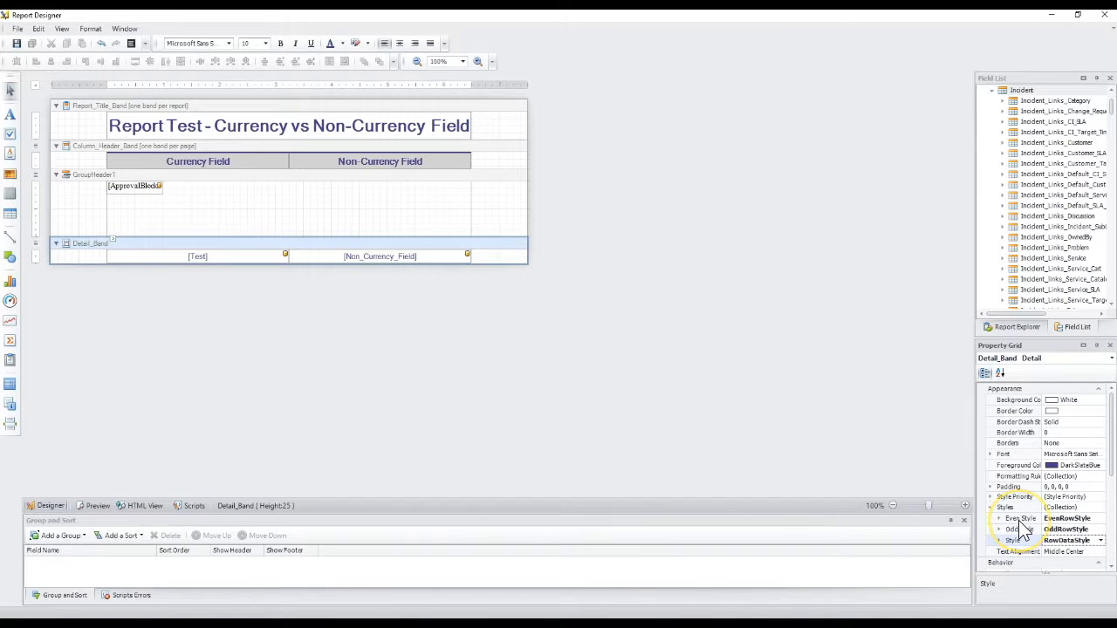
left_click(1017, 528)
left_click(1017, 520)
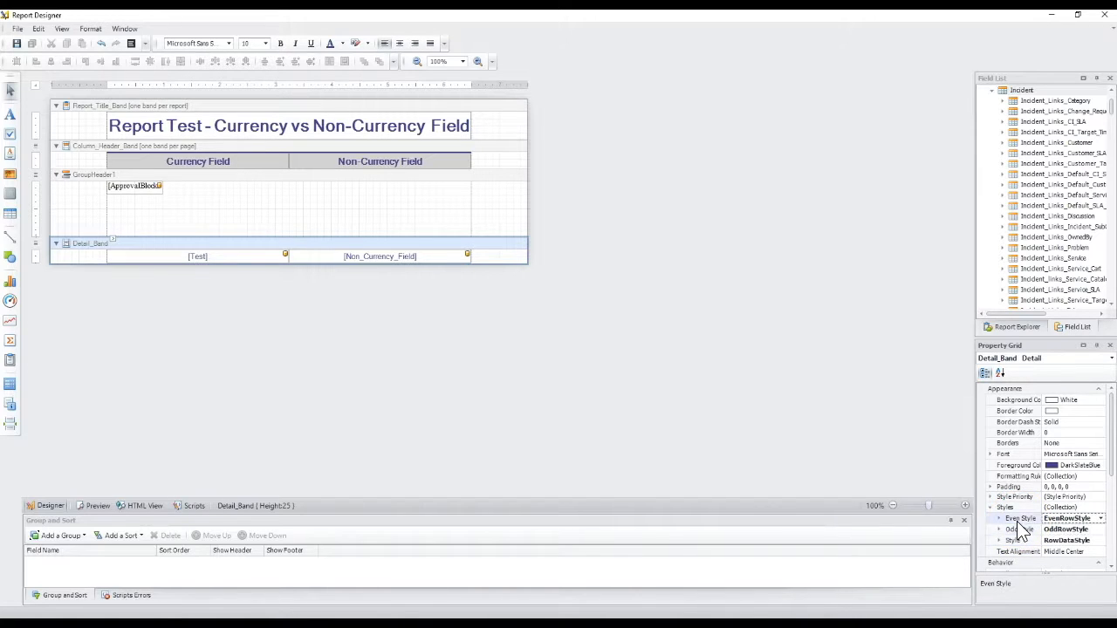
- Inspect the column header band's style assignment and the list of available styles, leaving the style as it is
left_click(485, 171)
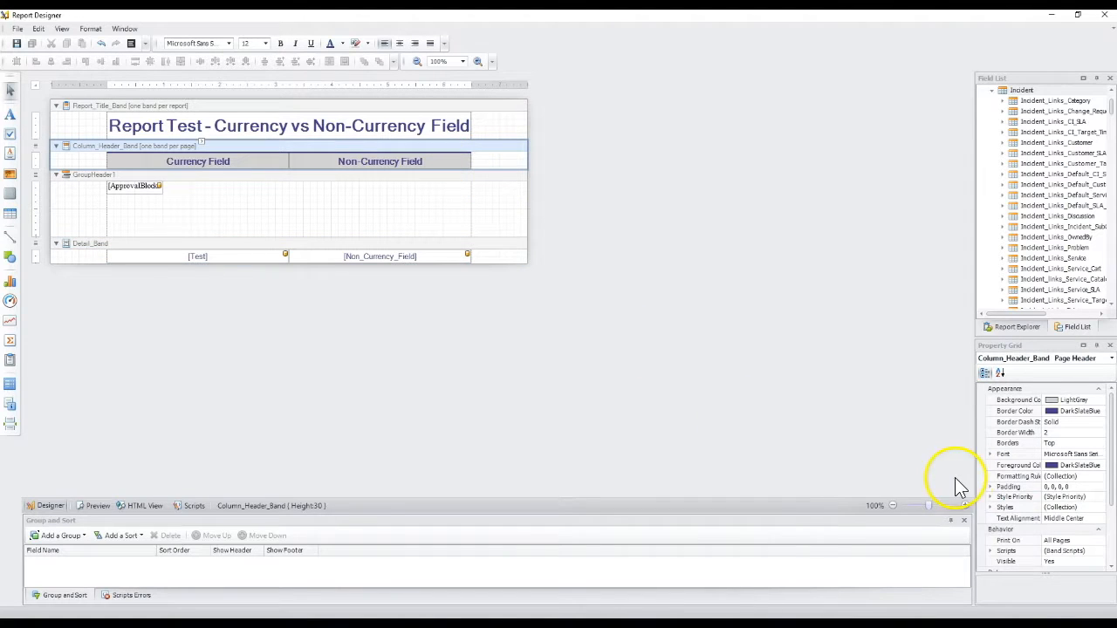
left_click(991, 509)
left_click(1021, 519)
left_click(1064, 520)
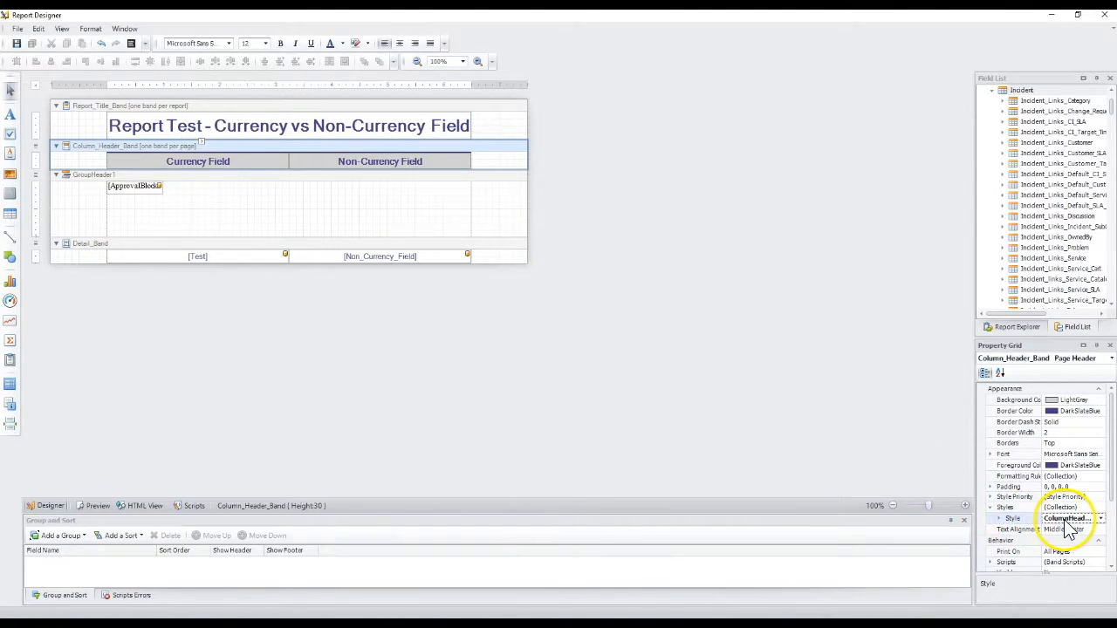
left_click(1100, 519)
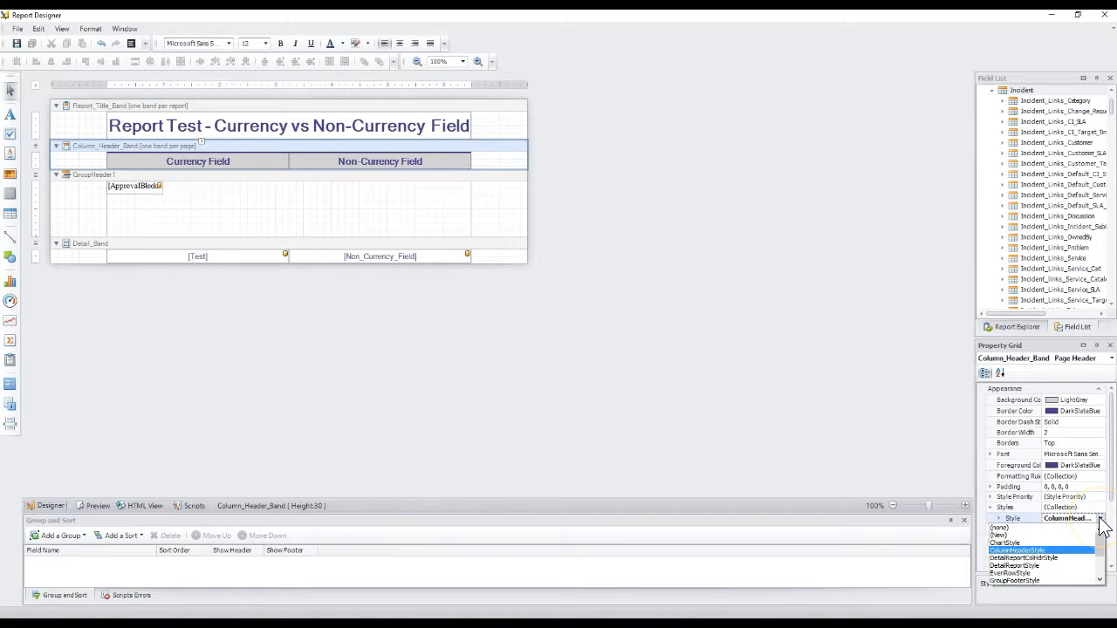
left_click(1100, 522)
- Apply ColumnHeaderStyle to the group header band
left_click(359, 207)
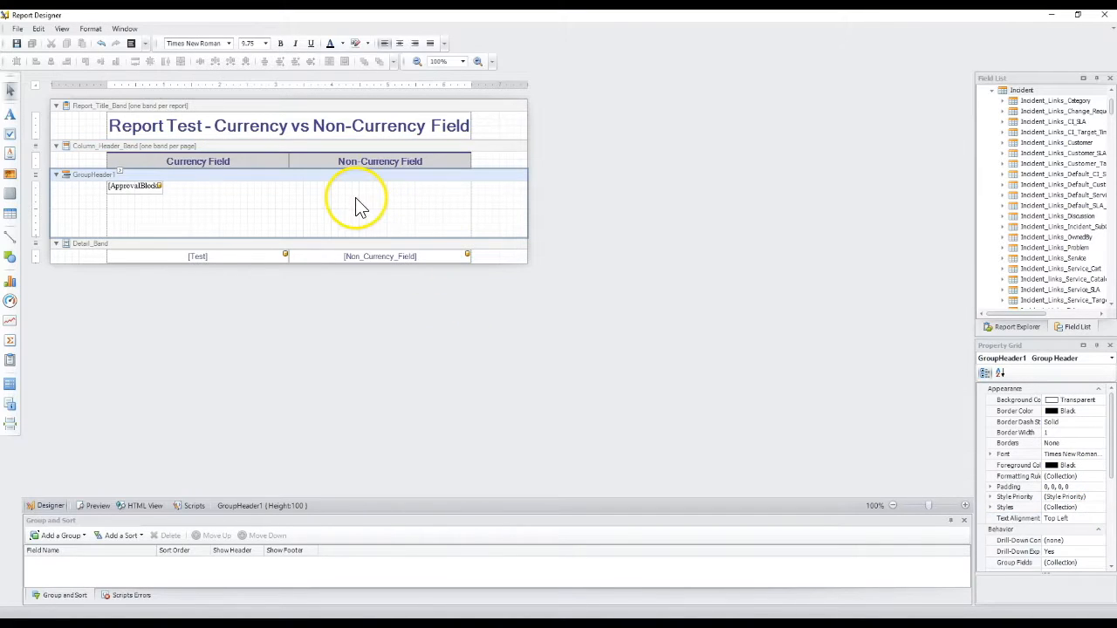
left_click(992, 509)
left_click(1100, 520)
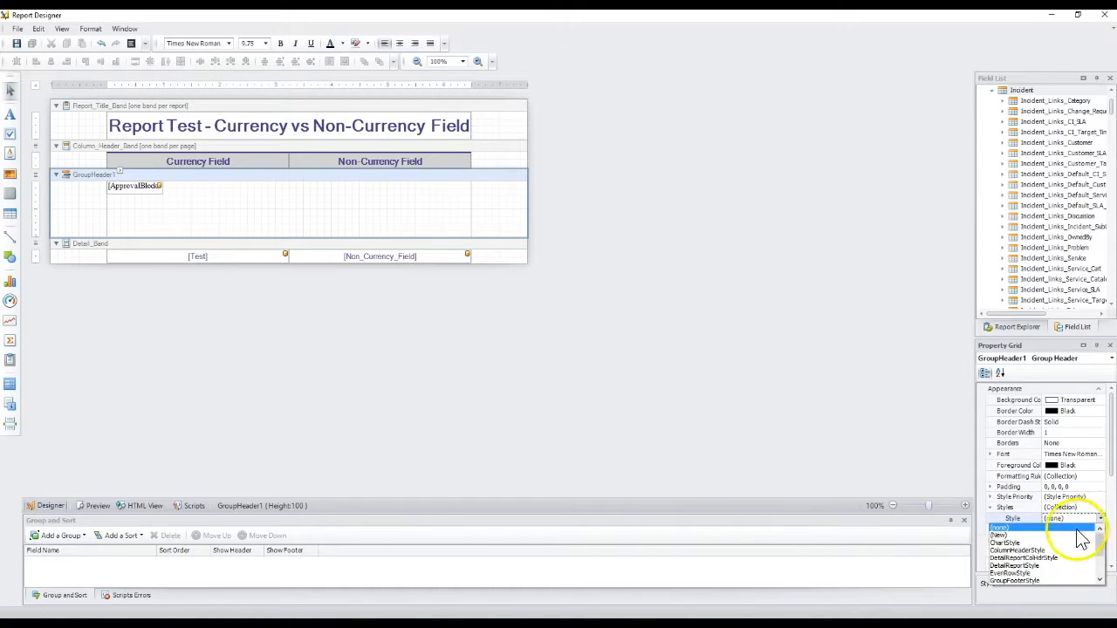
left_click(1016, 551)
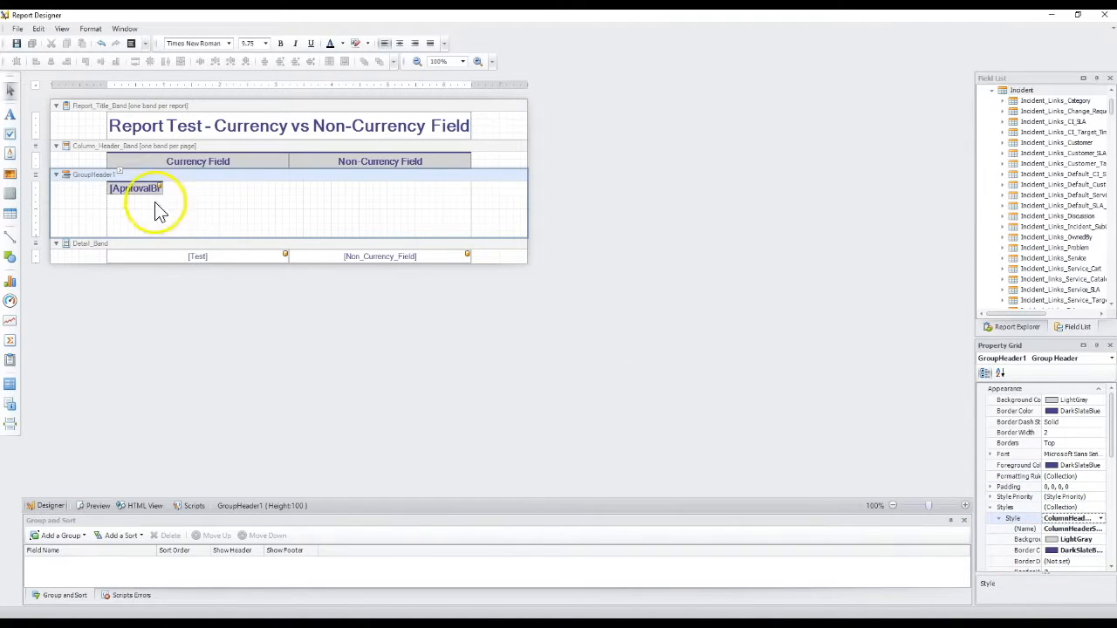
- Widen the ApprovalBlockID label in the group header band to match the Currency Field column's width
left_click(135, 189)
left_click_drag(161, 191, 293, 198)
left_click(239, 220)
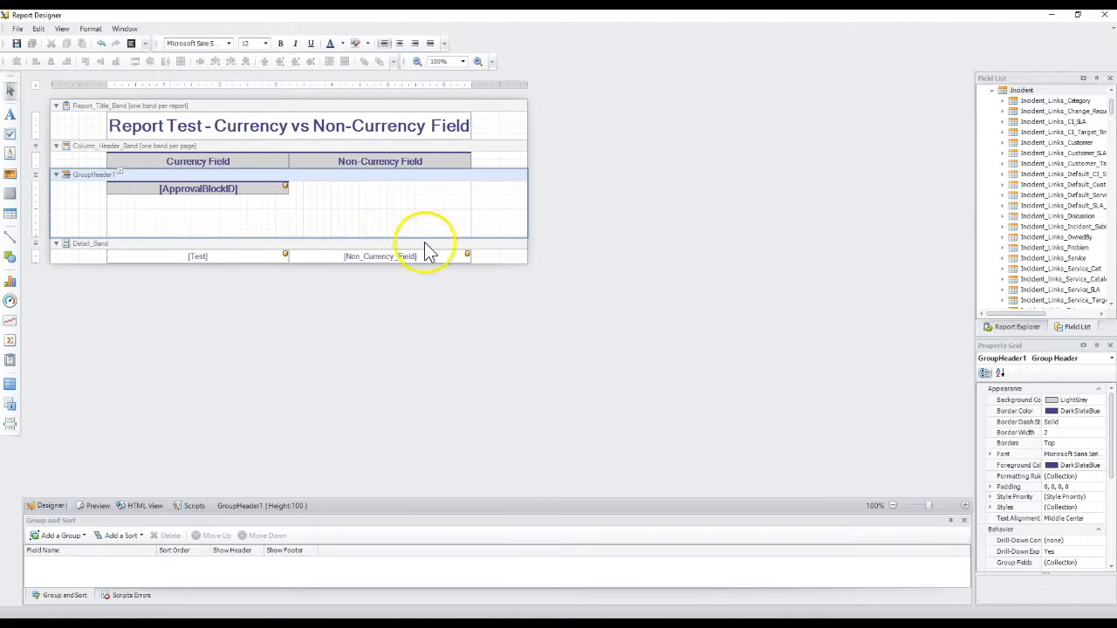
- Check the detail band's style assignment and set the group header band's style to RowDataStyle
left_click(506, 261)
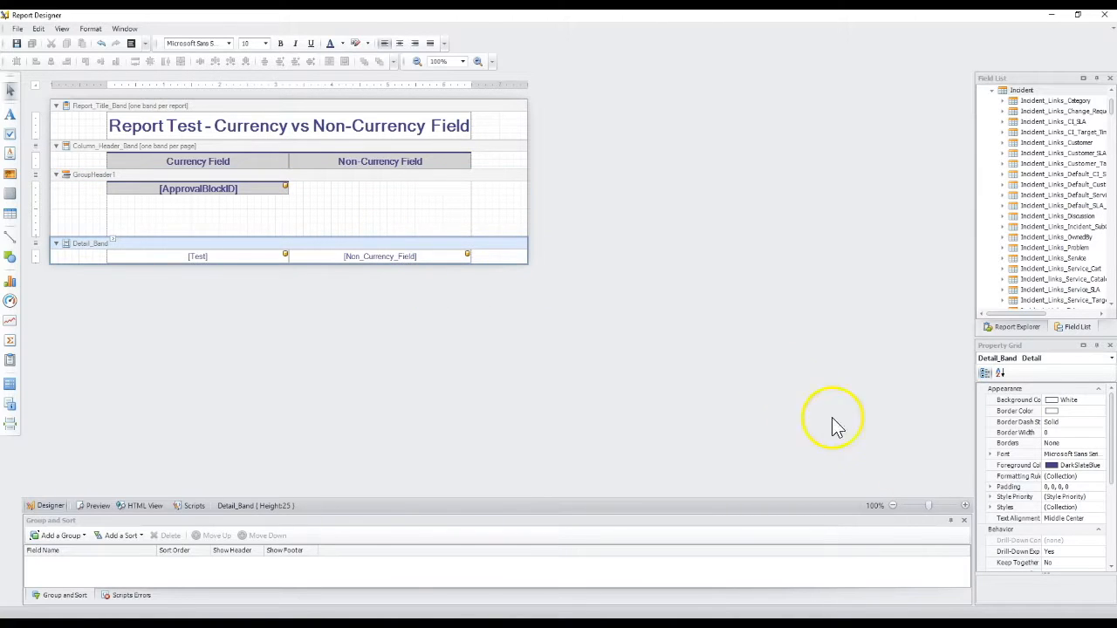
left_click(989, 508)
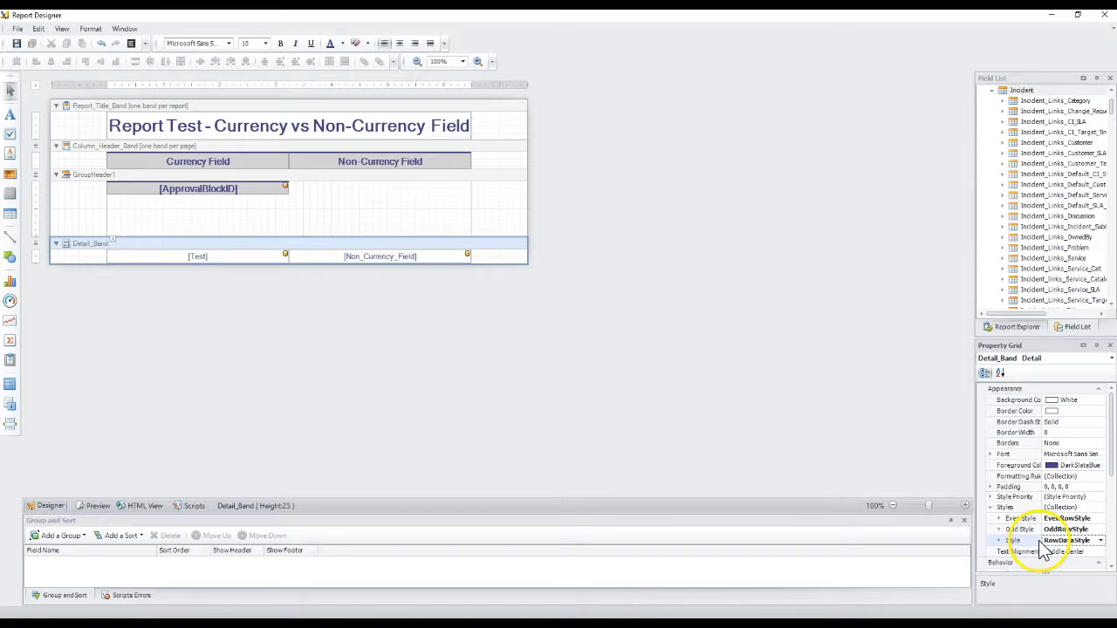
left_click(437, 218)
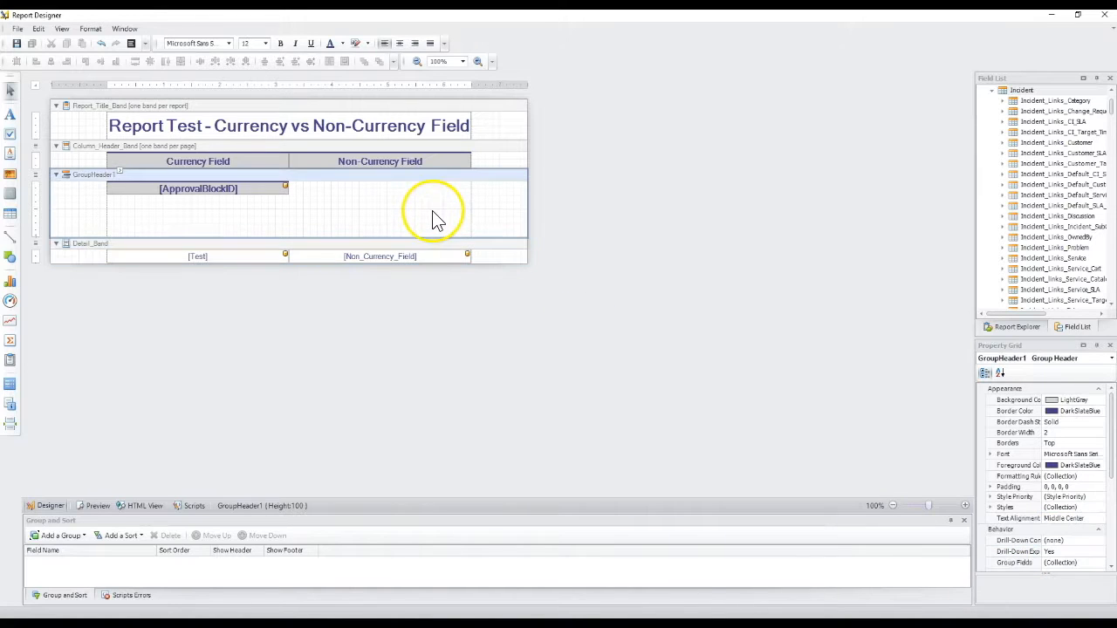
left_click(990, 508)
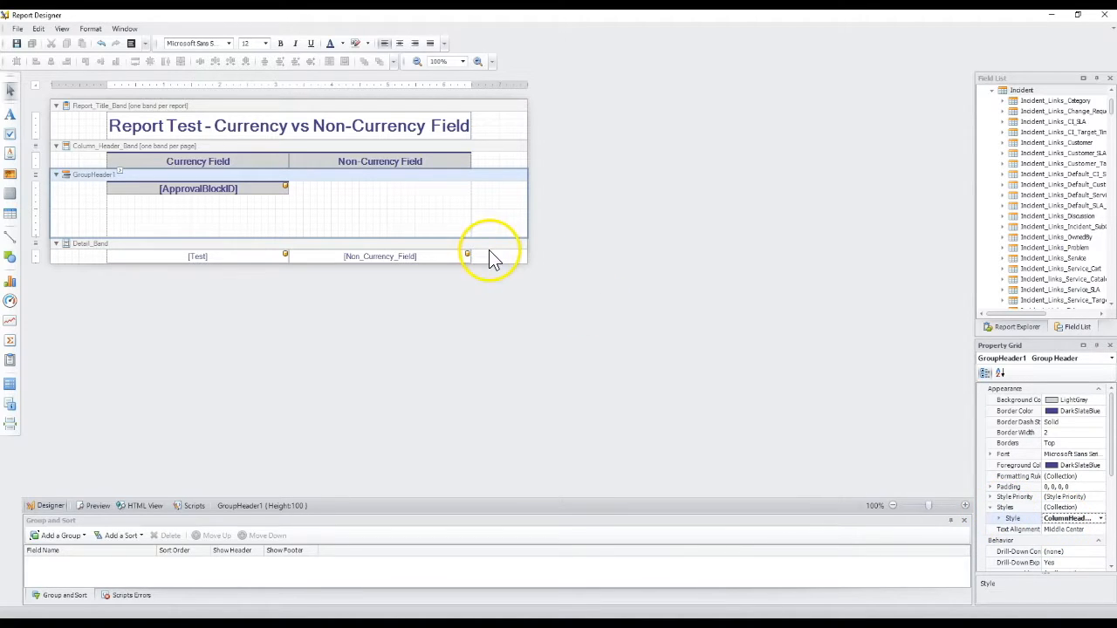
left_click(1100, 519)
scroll(1043, 559, "down", 2)
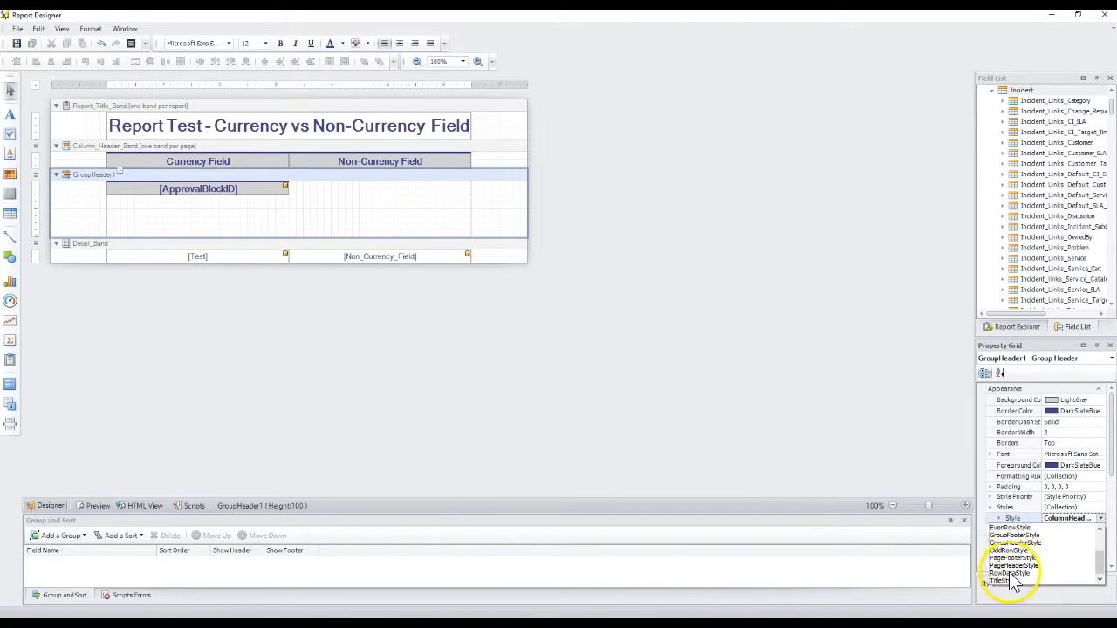
left_click(1009, 575)
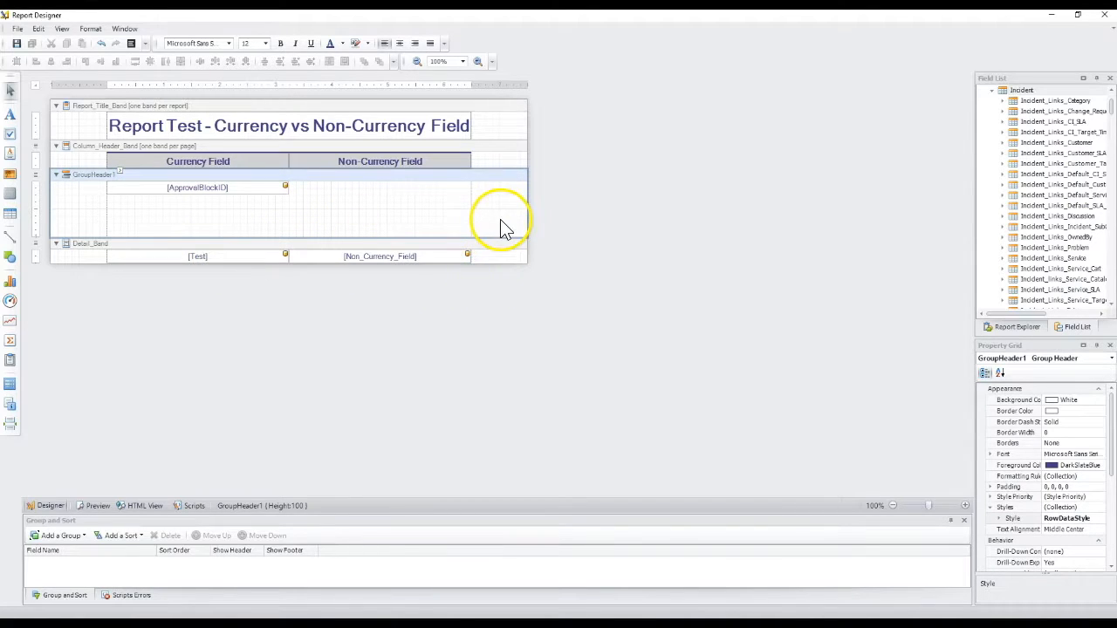
left_click(506, 161)
left_click(495, 133)
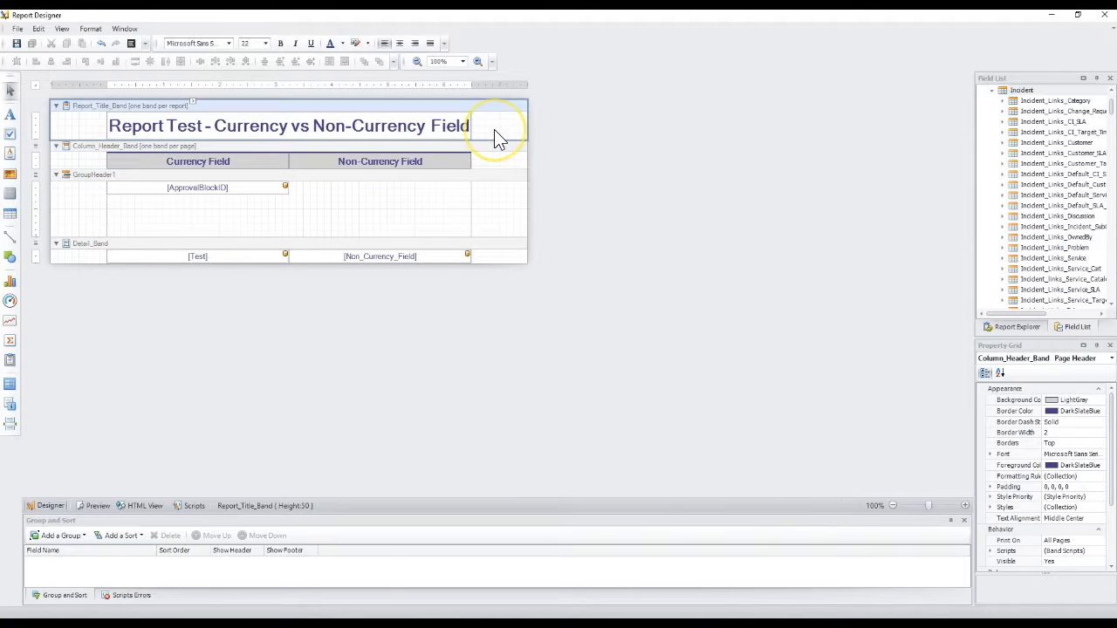
left_click(486, 162)
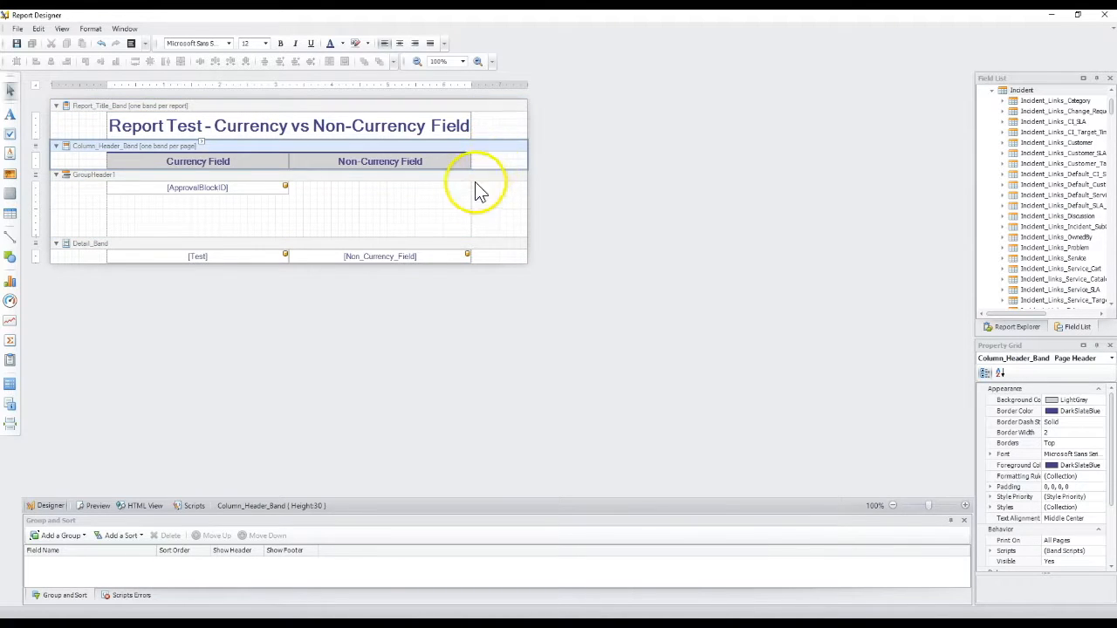
left_click(470, 193)
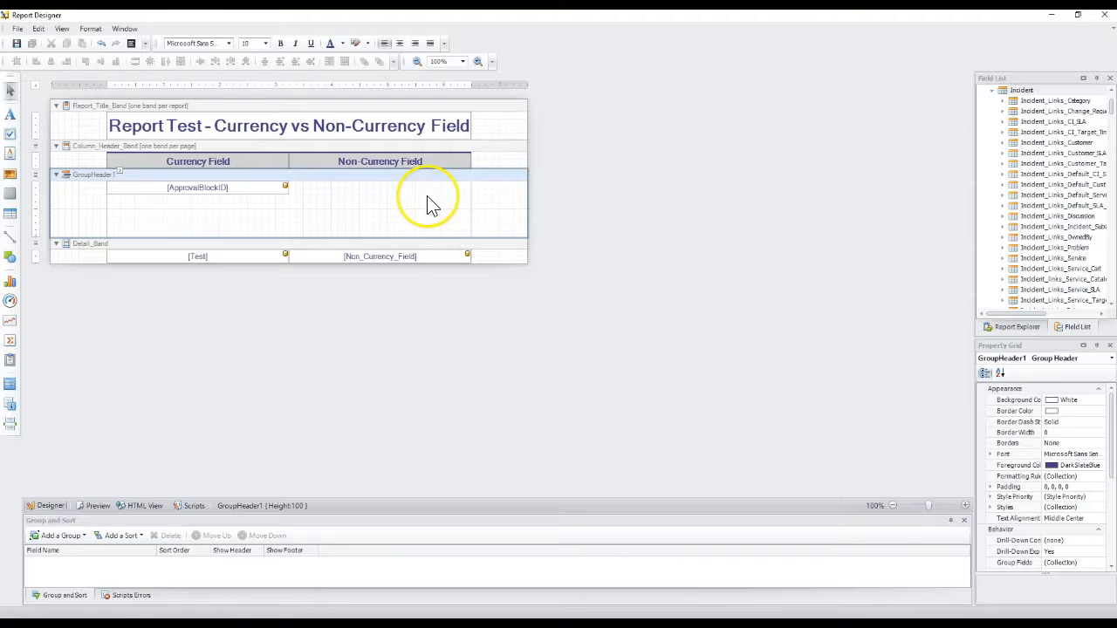